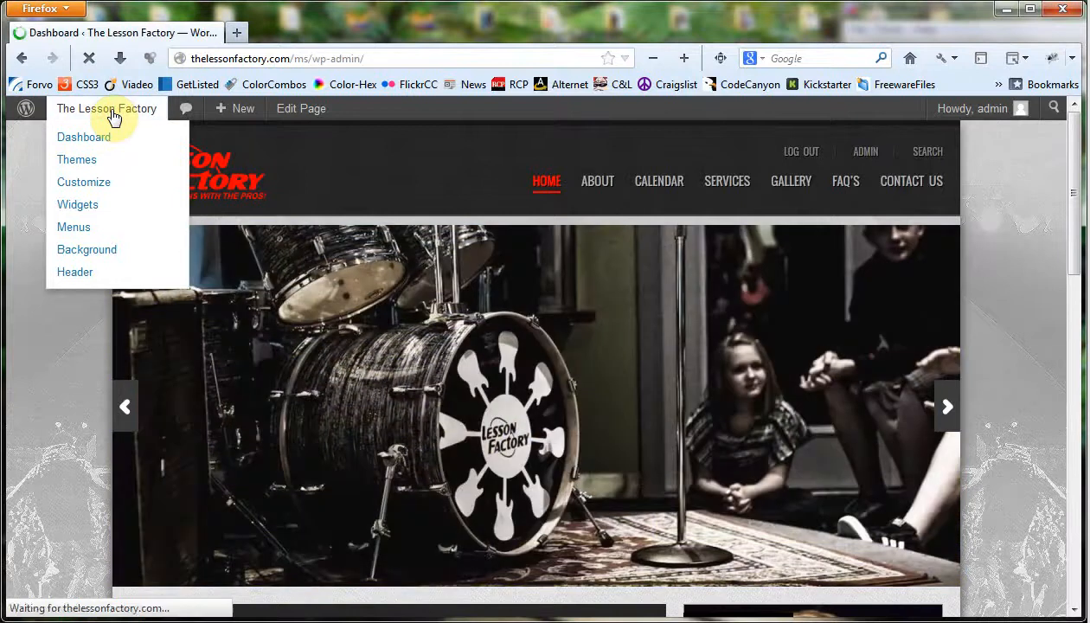
# - Open the WordPress menu editor and load the site's public home page in a separate browser tab
pyautogui.moveTo(87, 430)
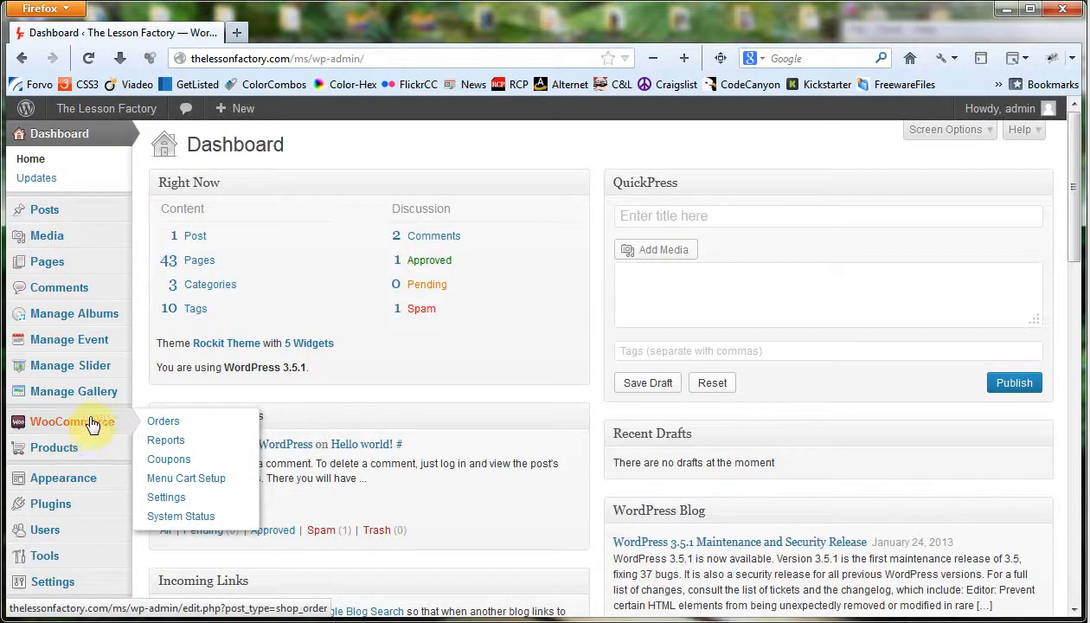
pyautogui.scroll(-4, 317, 410)
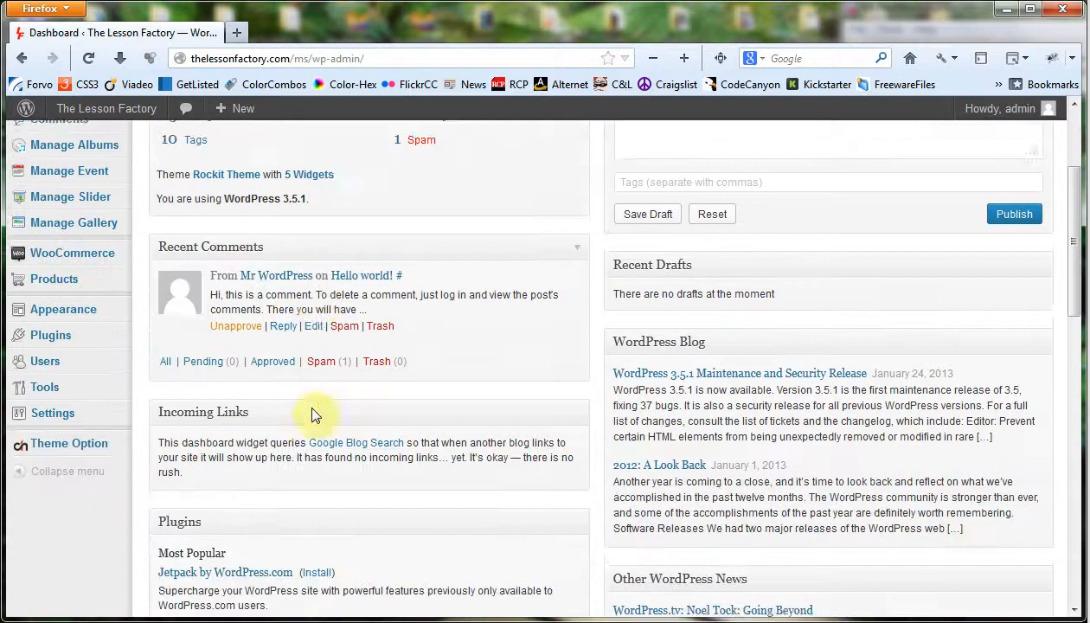
pyautogui.moveTo(65, 287)
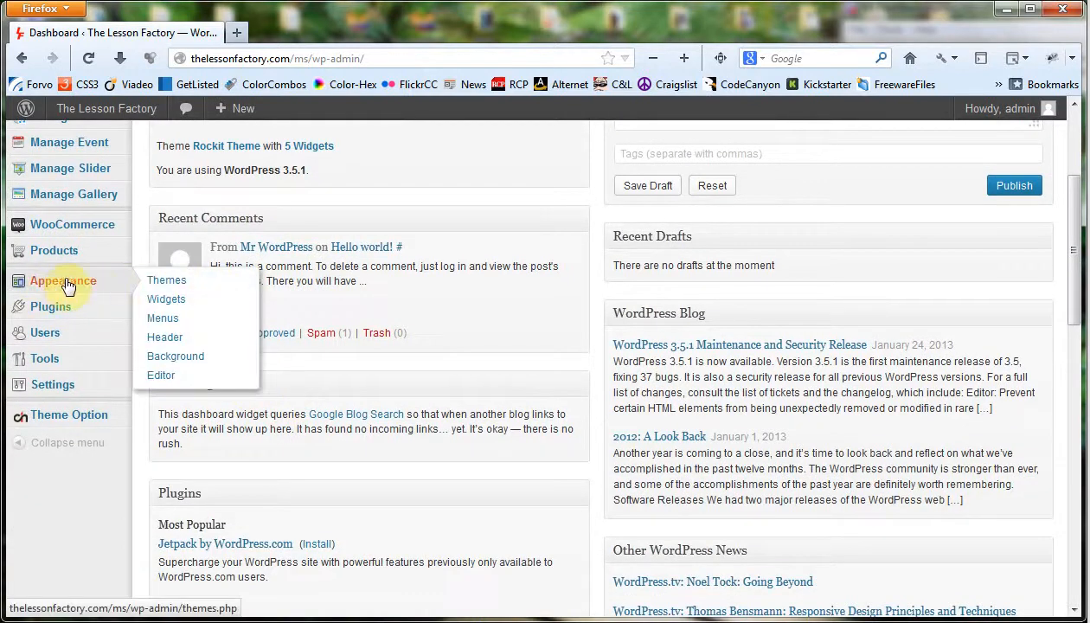
pyautogui.click(181, 319)
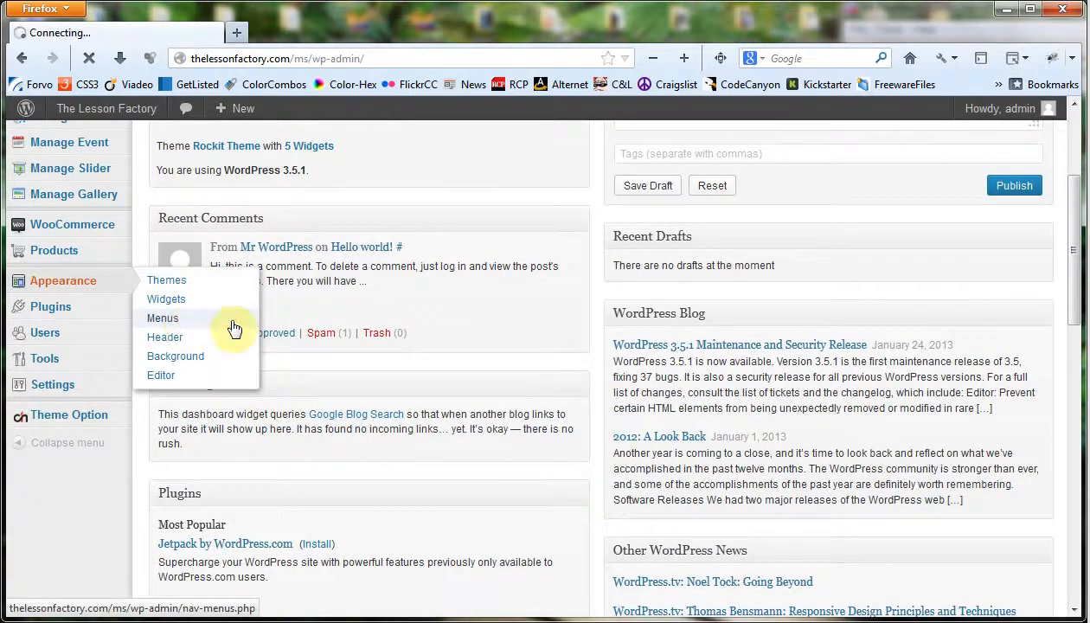
pyautogui.rightClick(92, 110)
pyautogui.click(134, 117)
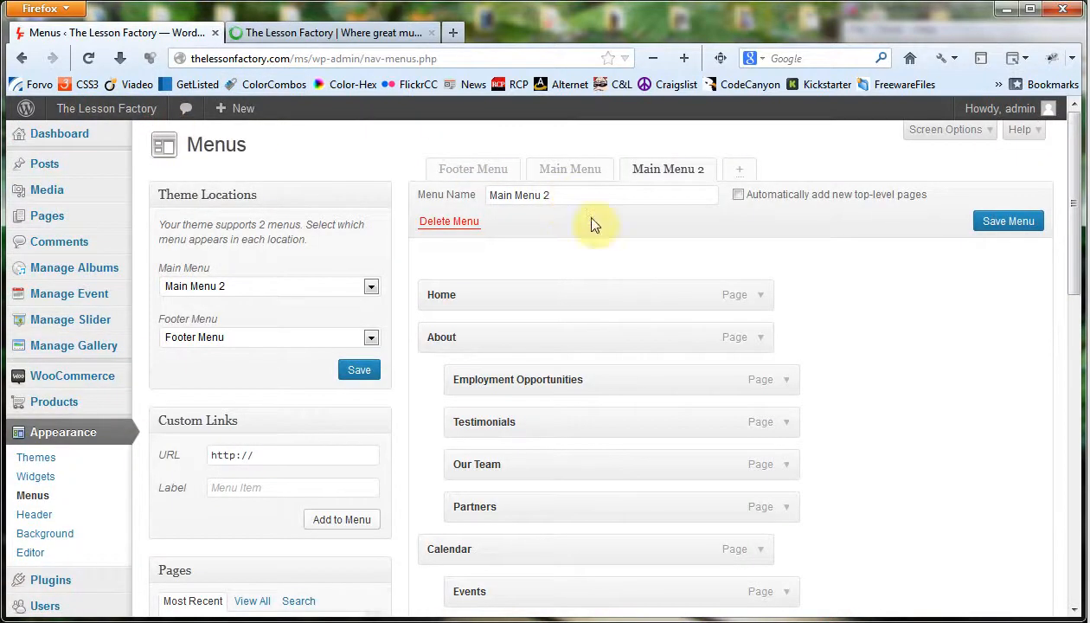
# - Look through the Pages, Products, Categories, Product Categories and Product Tags boxes that supply items for the menu
pyautogui.scroll(-10, 349, 356)
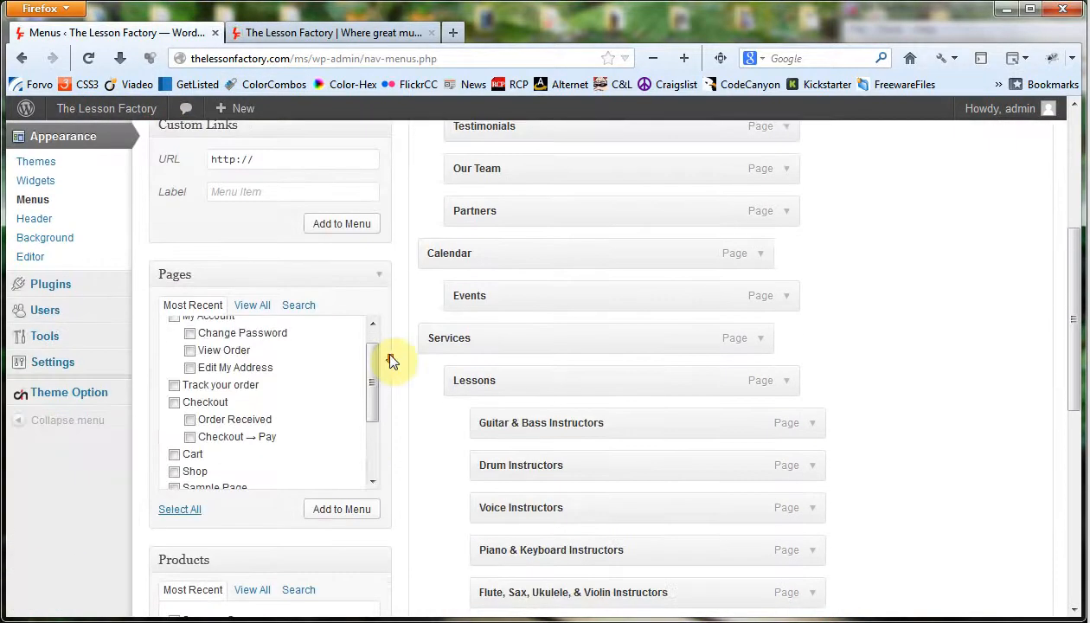
pyautogui.scroll(-1, 418, 359)
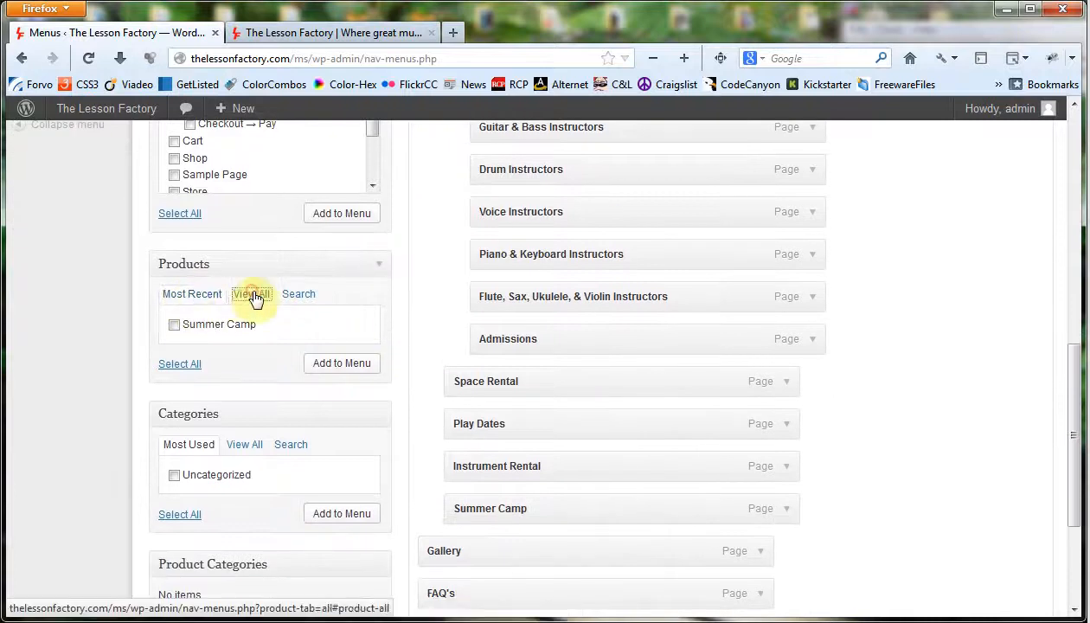
pyautogui.click(192, 294)
pyautogui.scroll(-4, 243, 328)
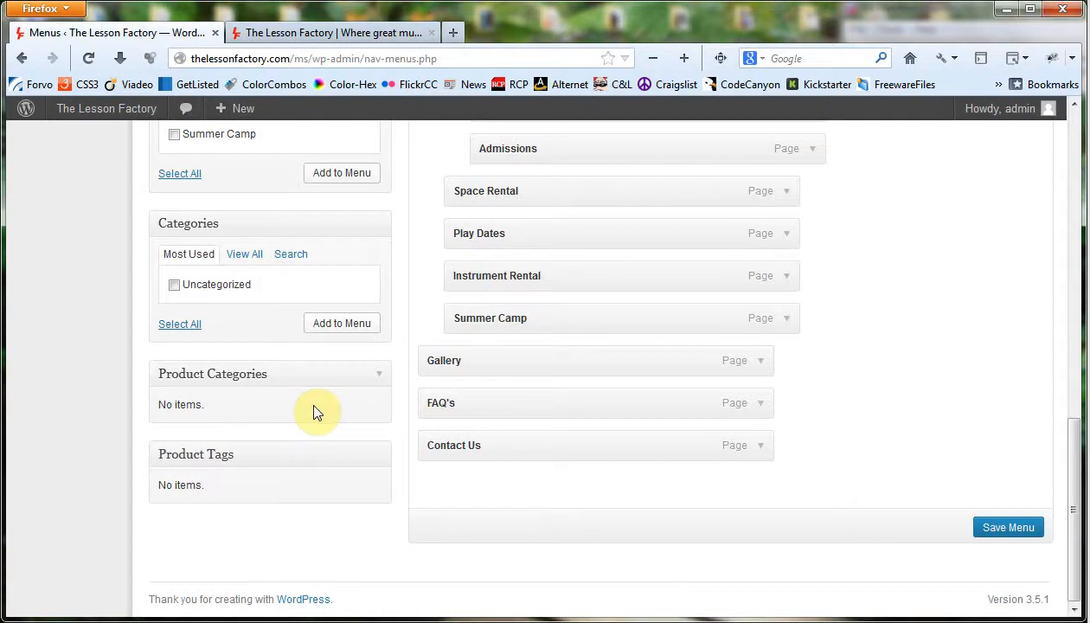
pyautogui.scroll(6, 750, 422)
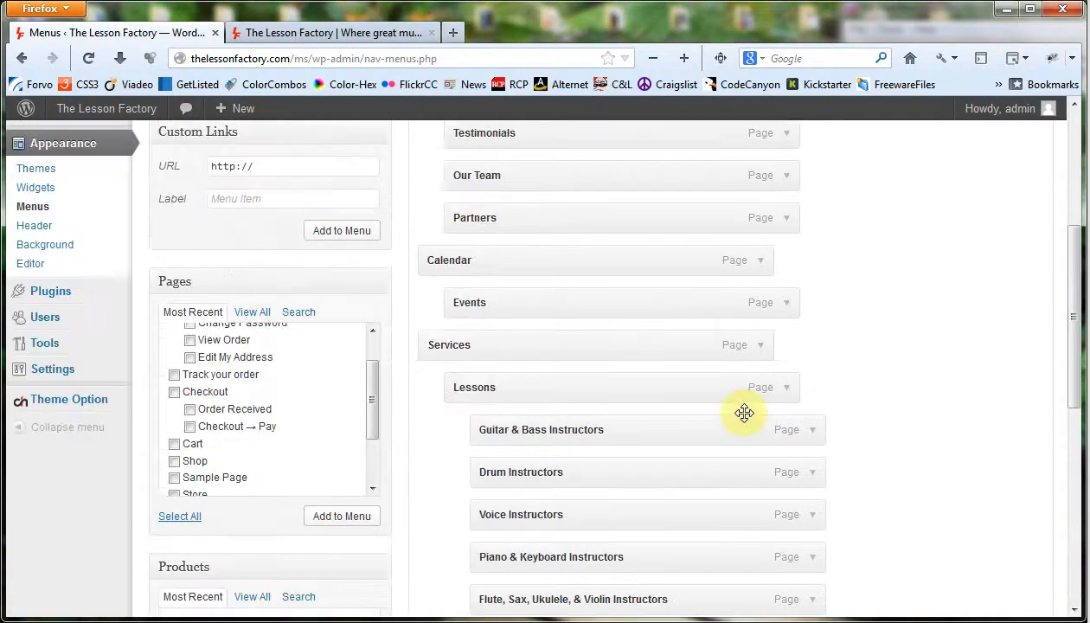
pyautogui.scroll(-4, 748, 419)
pyautogui.scroll(-3, 749, 419)
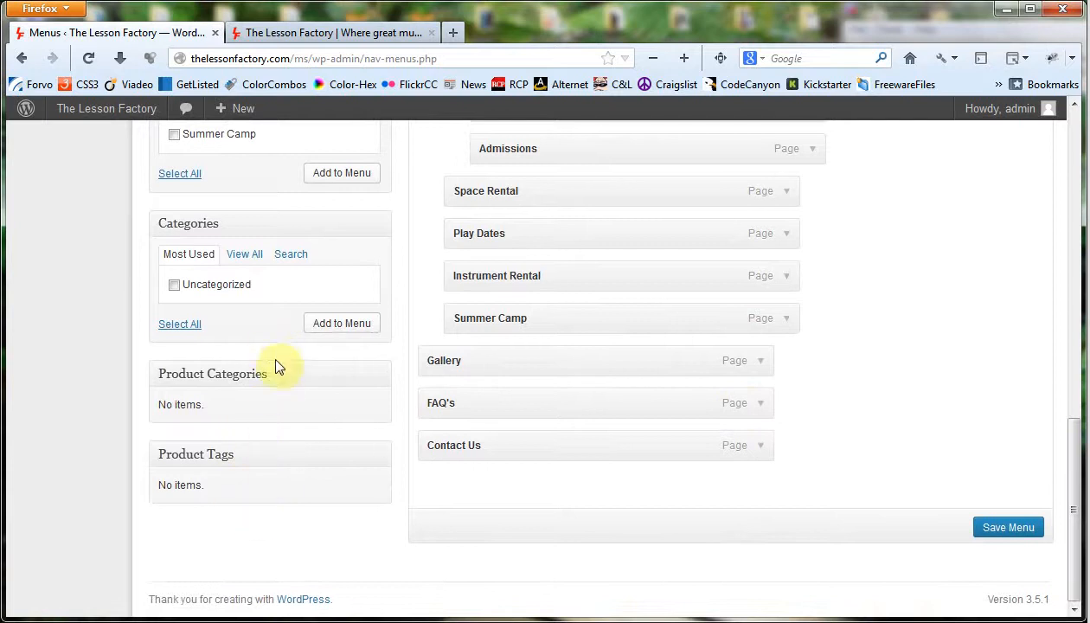
pyautogui.scroll(2, 313, 329)
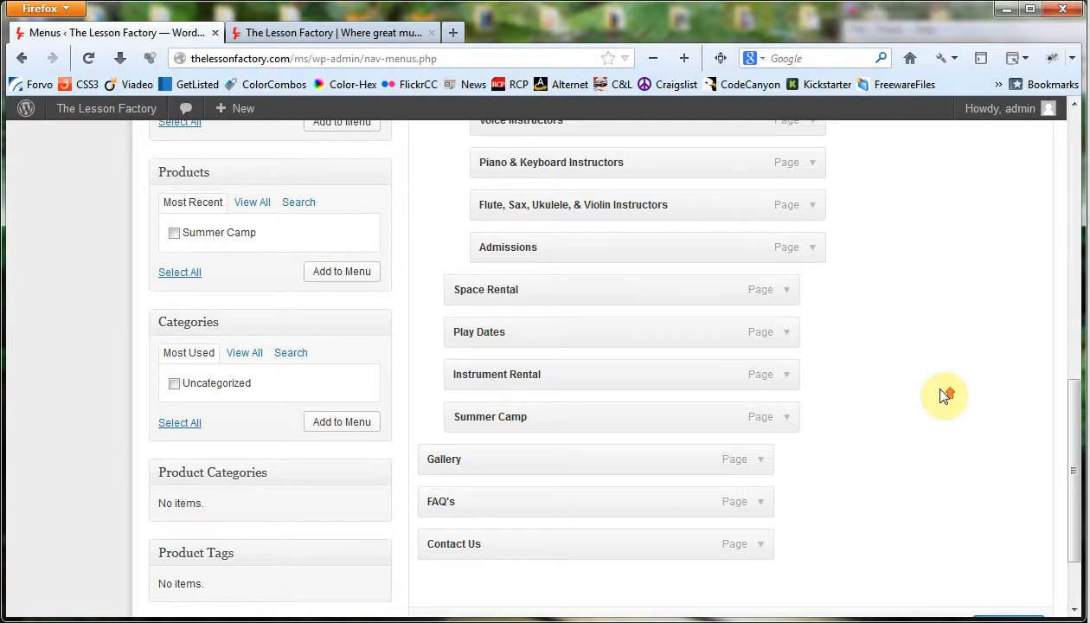
pyautogui.scroll(5, 944, 396)
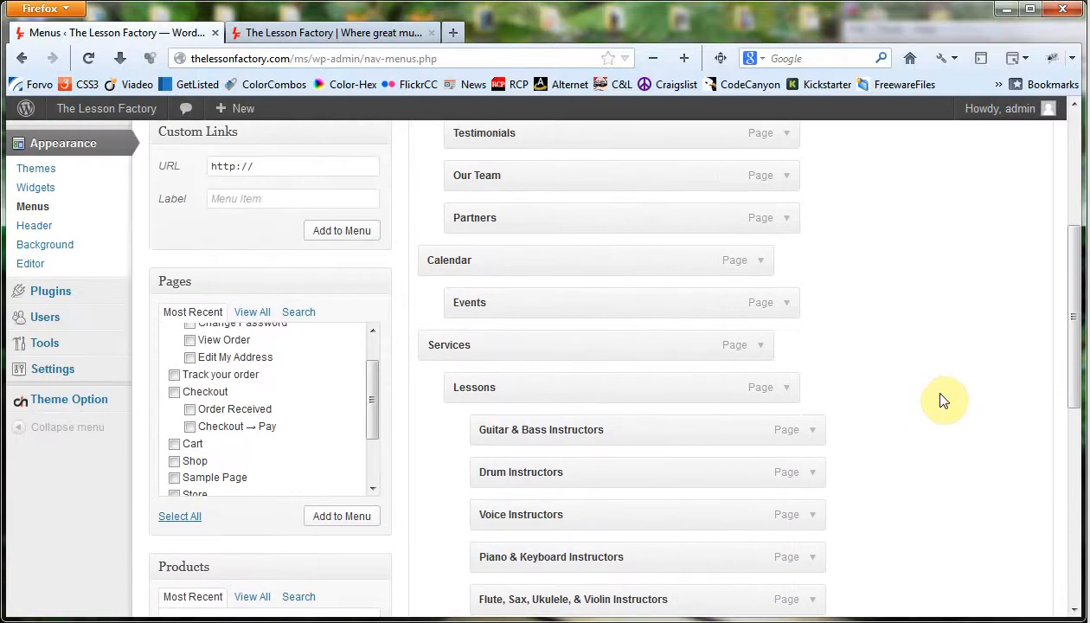
pyautogui.scroll(5, 944, 397)
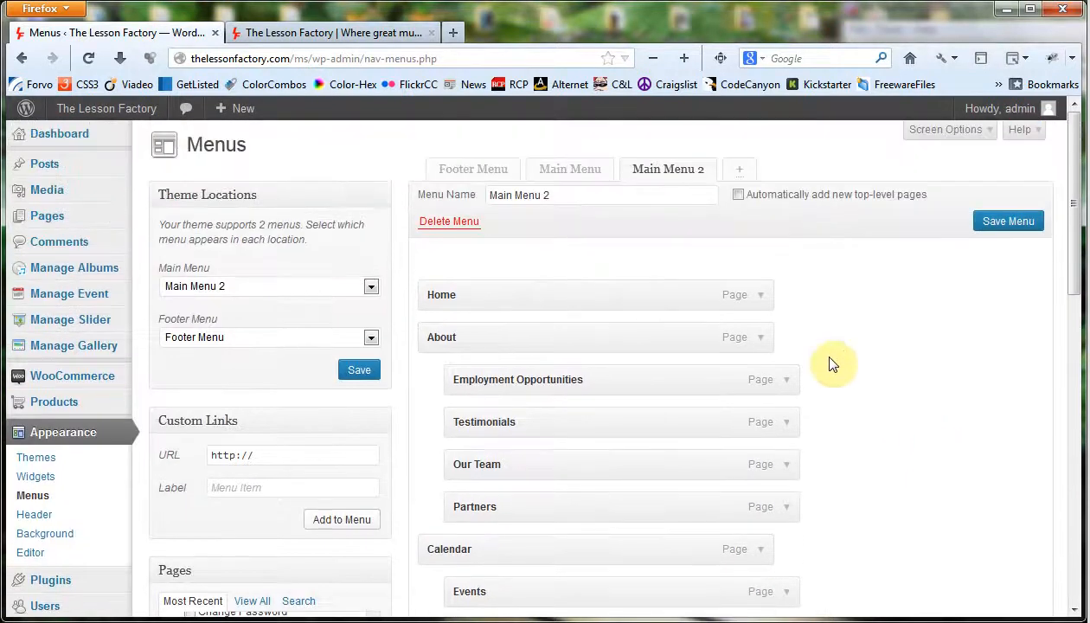
# - Review the most recent pages and products that can be added to Main Menu 2
pyautogui.scroll(-5, 518, 406)
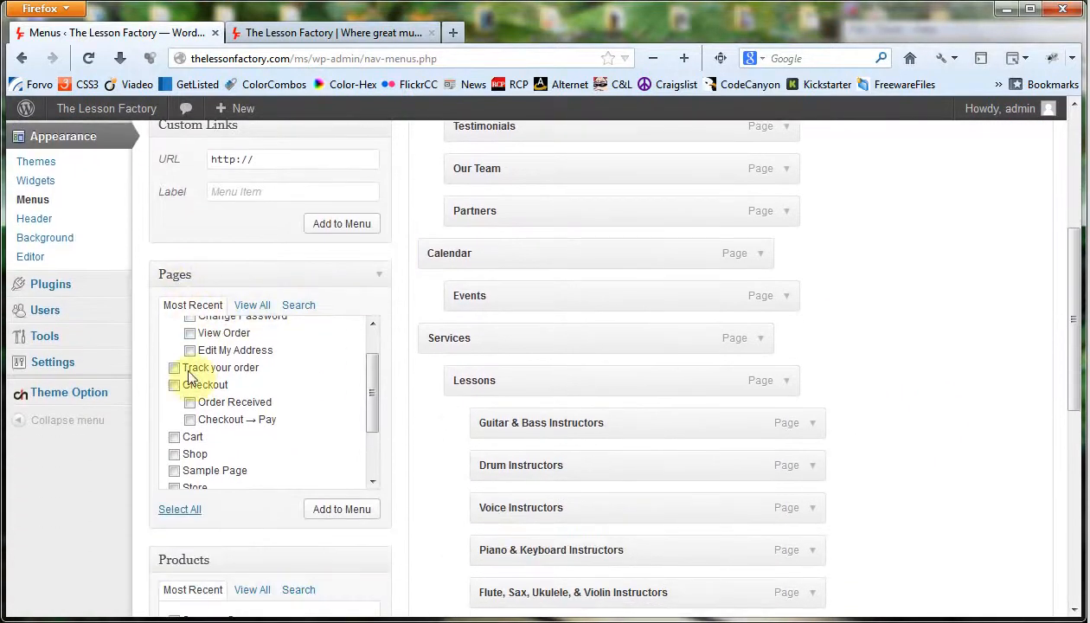
pyautogui.scroll(-1, 210, 473)
pyautogui.scroll(-2, 450, 492)
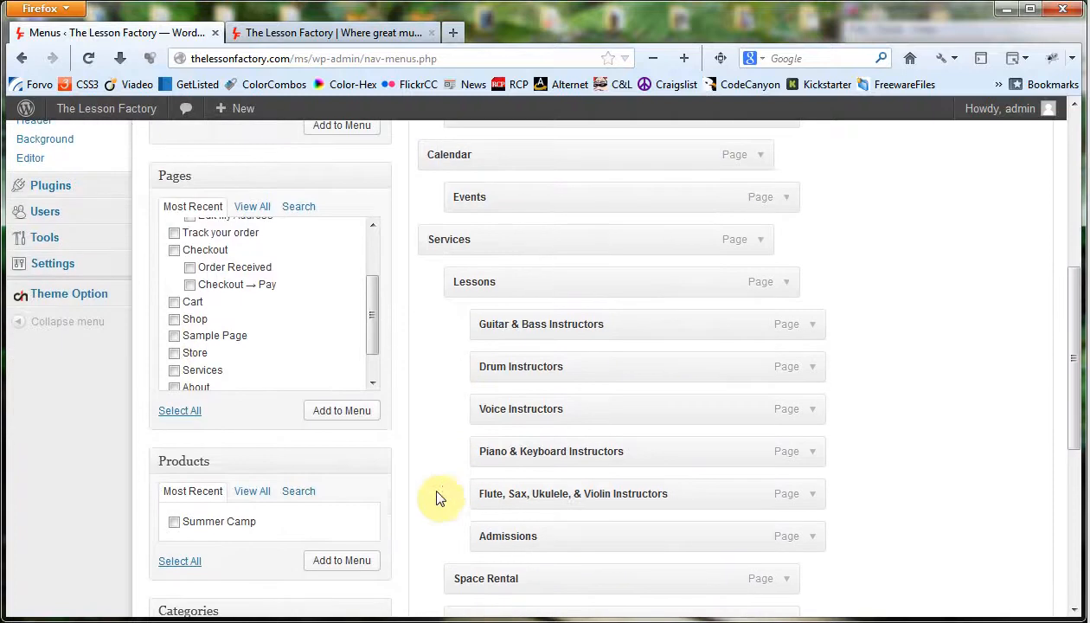
pyautogui.scroll(-6, 151, 493)
pyautogui.scroll(5, 95, 459)
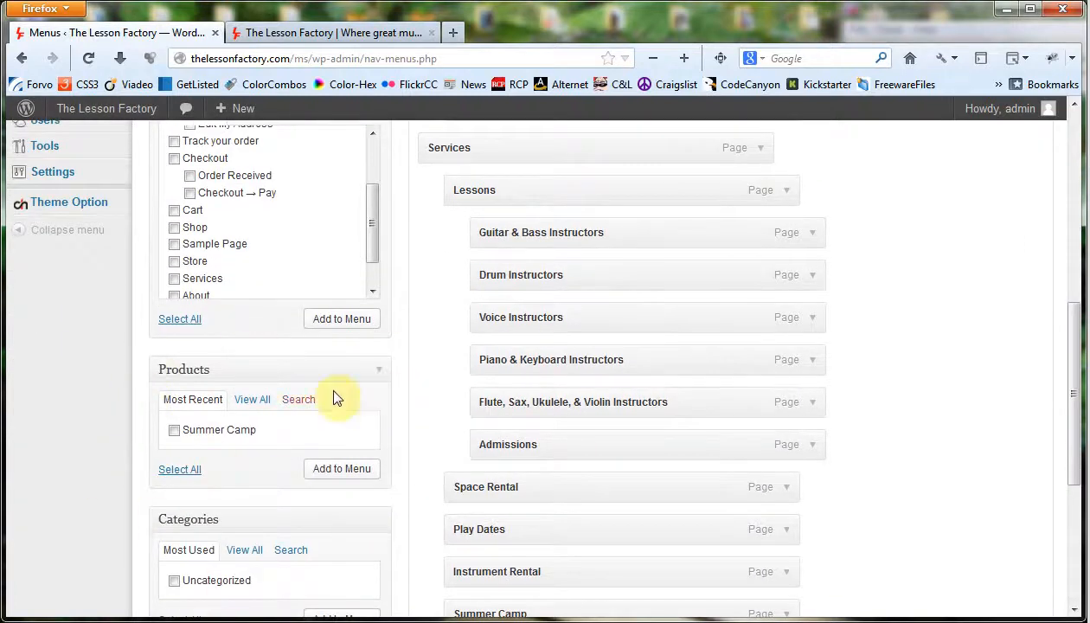
pyautogui.scroll(3, 375, 380)
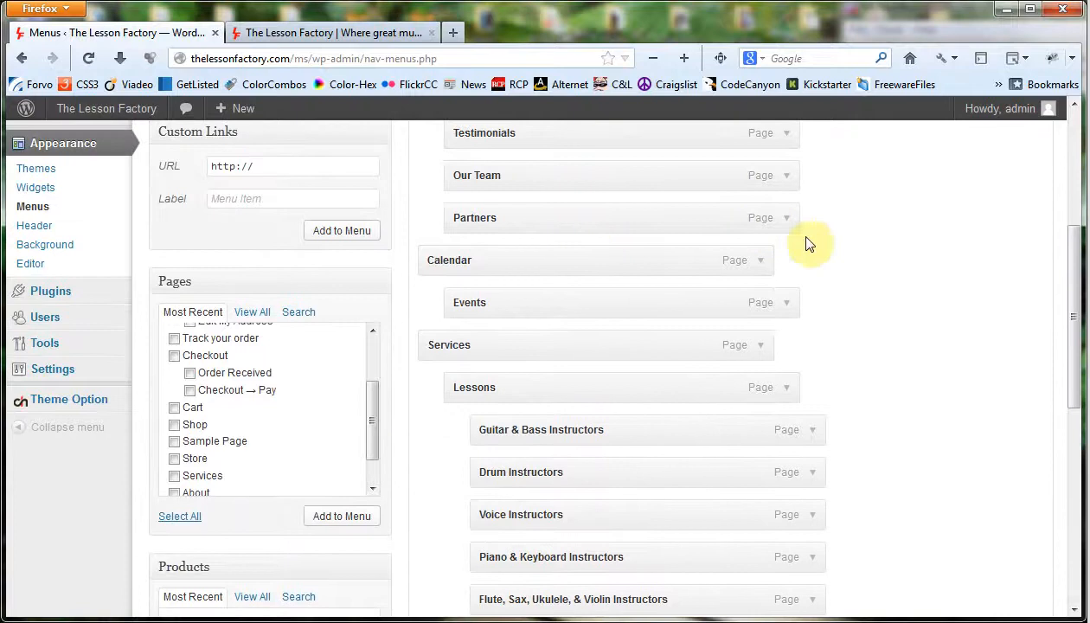
pyautogui.scroll(2, 843, 242)
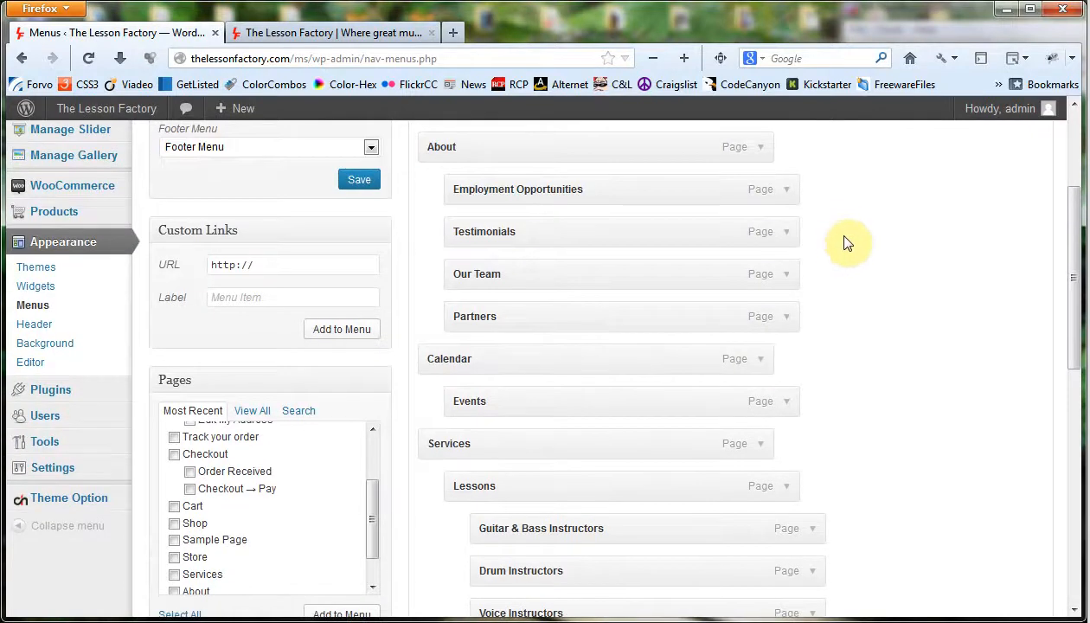
pyautogui.scroll(4, 875, 229)
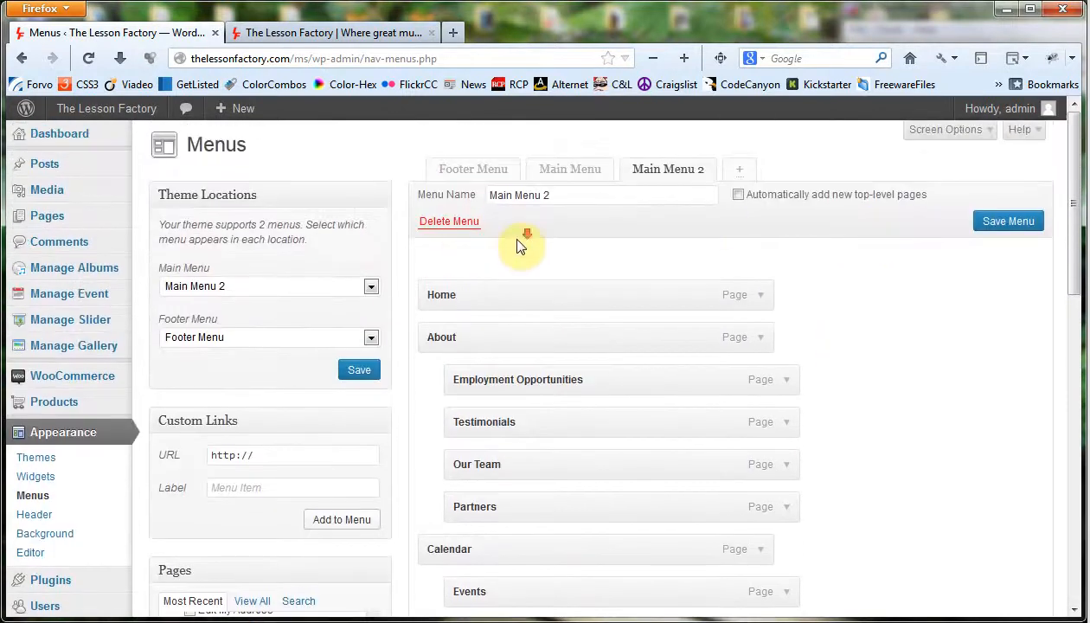
# - Compare the item hierarchy of Main Menu 2 with the navigation bar on the live home page
pyautogui.scroll(-2, 480, 227)
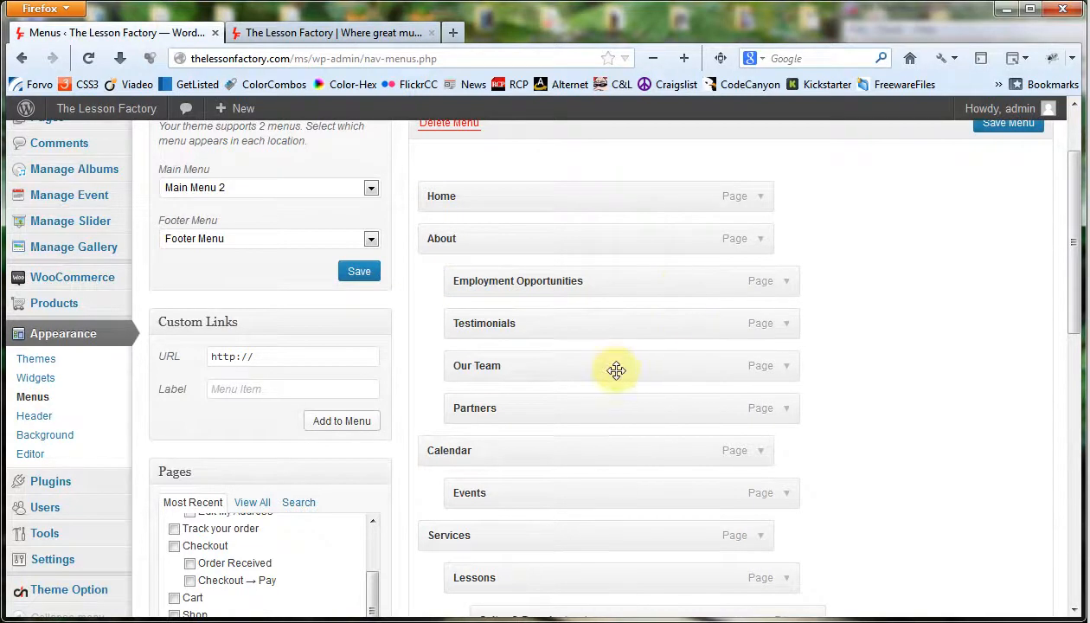
pyautogui.scroll(-4, 662, 381)
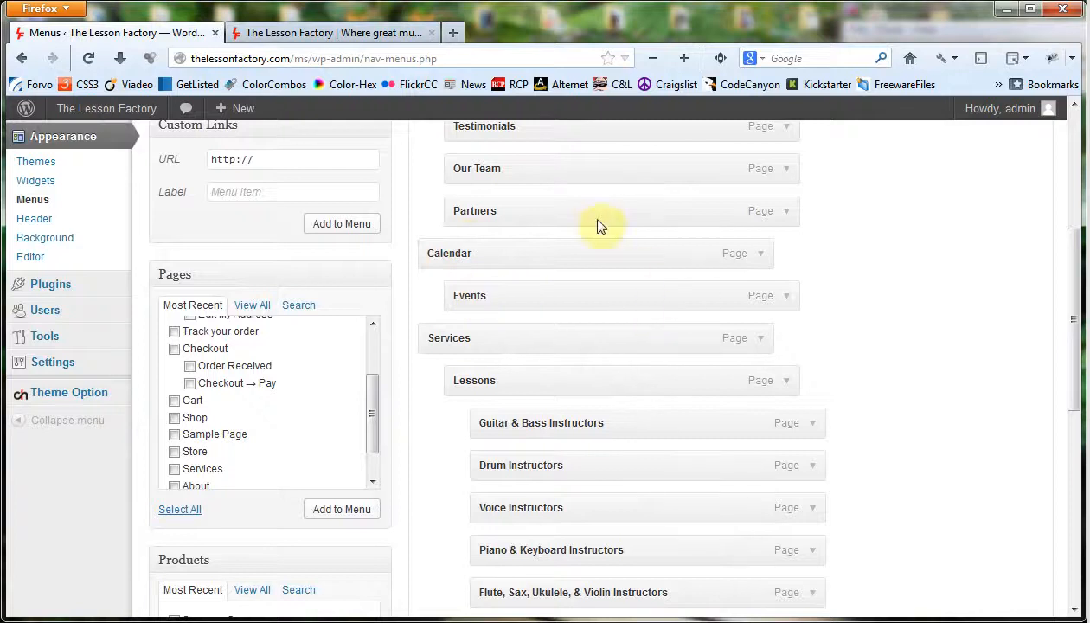
pyautogui.scroll(-2, 755, 311)
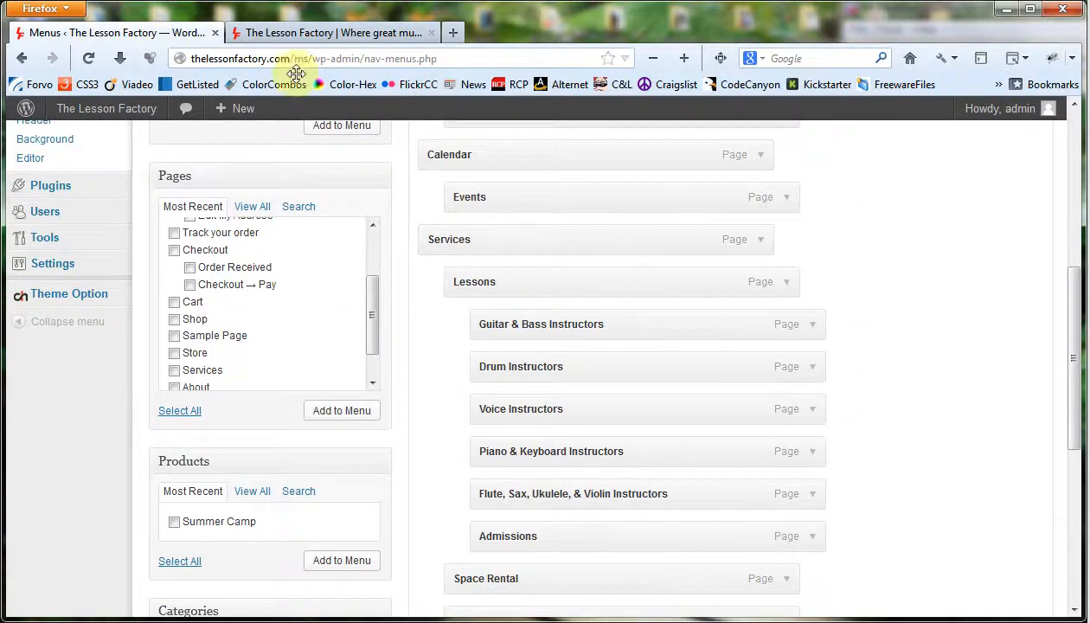
pyautogui.scroll(8, 656, 302)
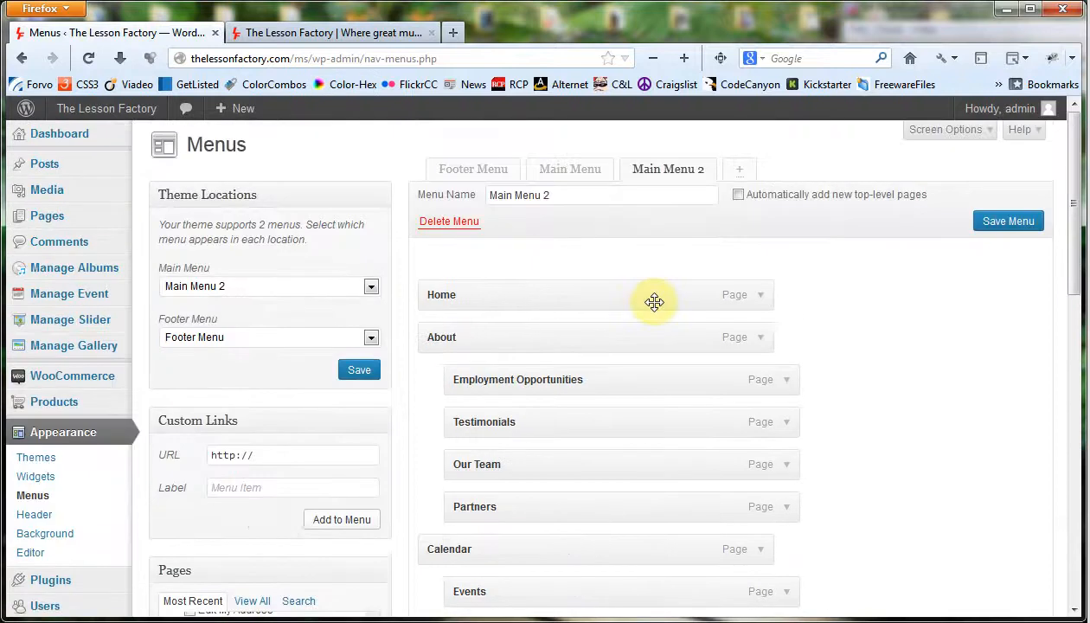
pyautogui.click(327, 35)
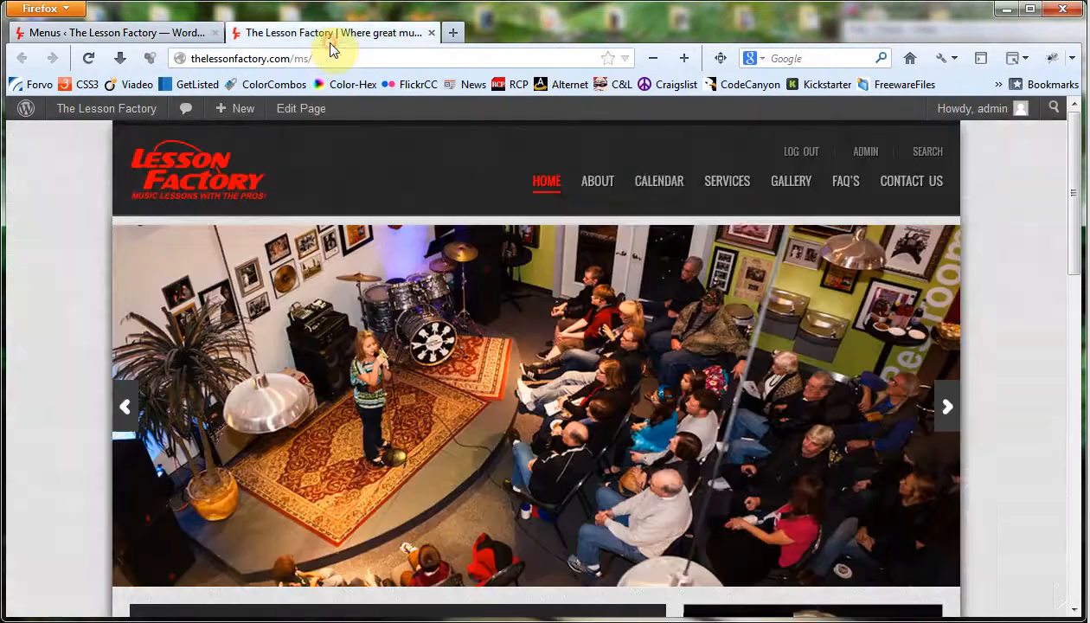
pyautogui.moveTo(597, 181)
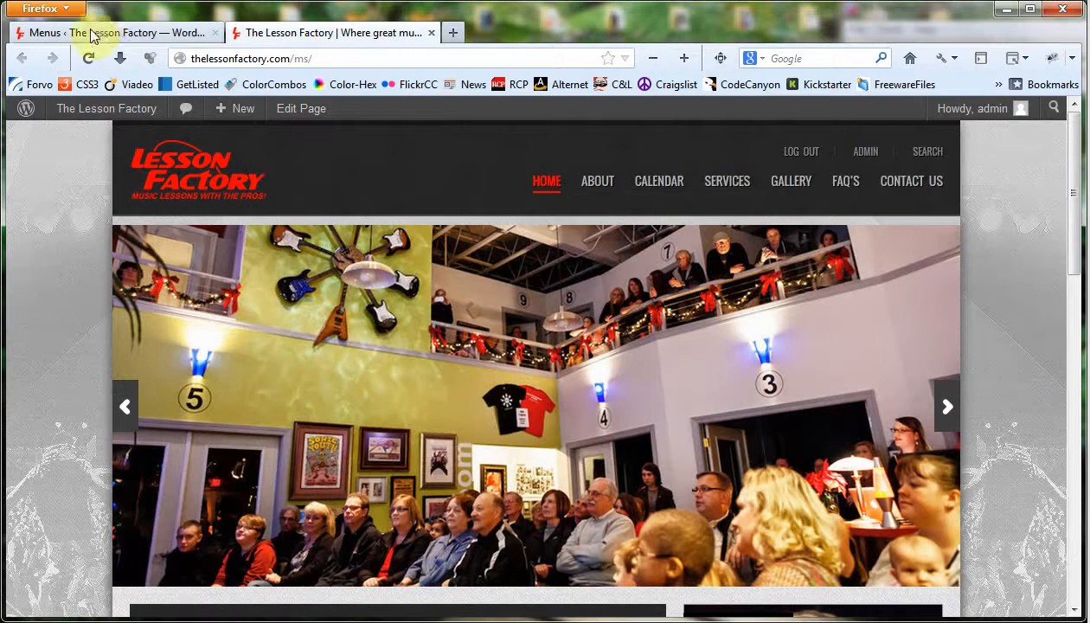
pyautogui.click(89, 32)
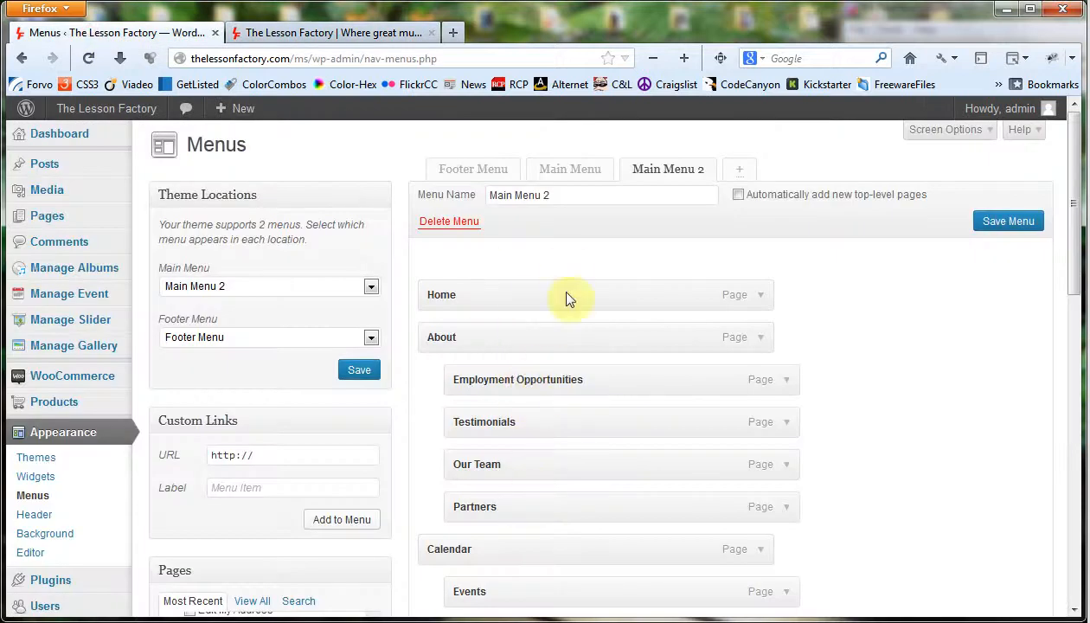
# - Move Employment Opportunities, Our Team and Partners out from under About to the top level of Main Menu 2
pyautogui.moveTo(644, 383); pyautogui.dragTo(565, 381)
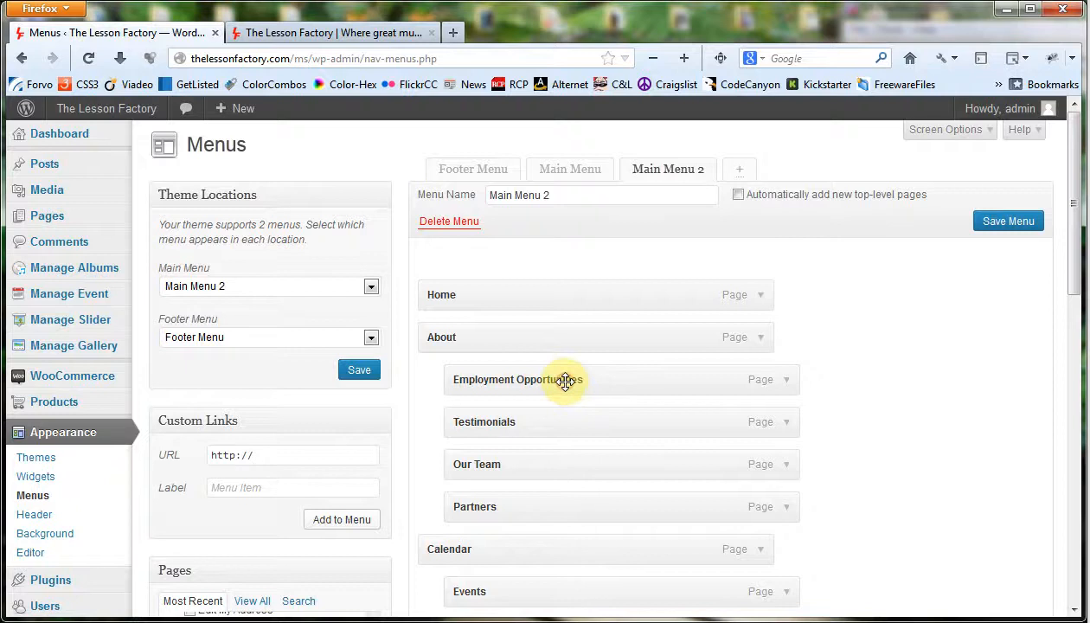
pyautogui.moveTo(467, 378); pyautogui.dragTo(413, 384)
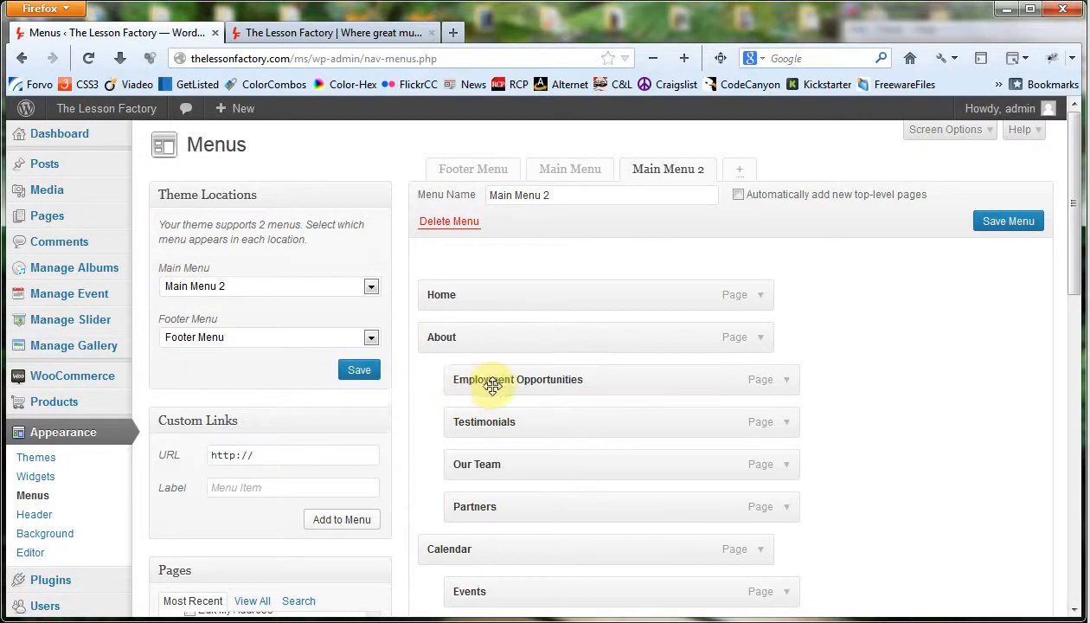
pyautogui.moveTo(494, 382); pyautogui.dragTo(449, 387)
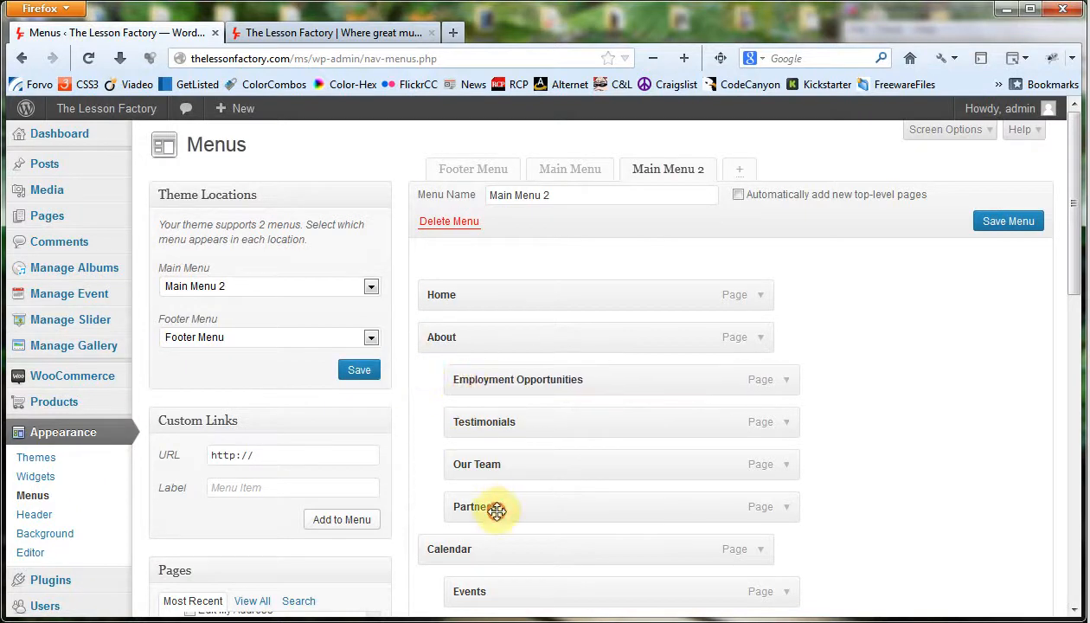
pyautogui.moveTo(496, 509); pyautogui.dragTo(453, 511)
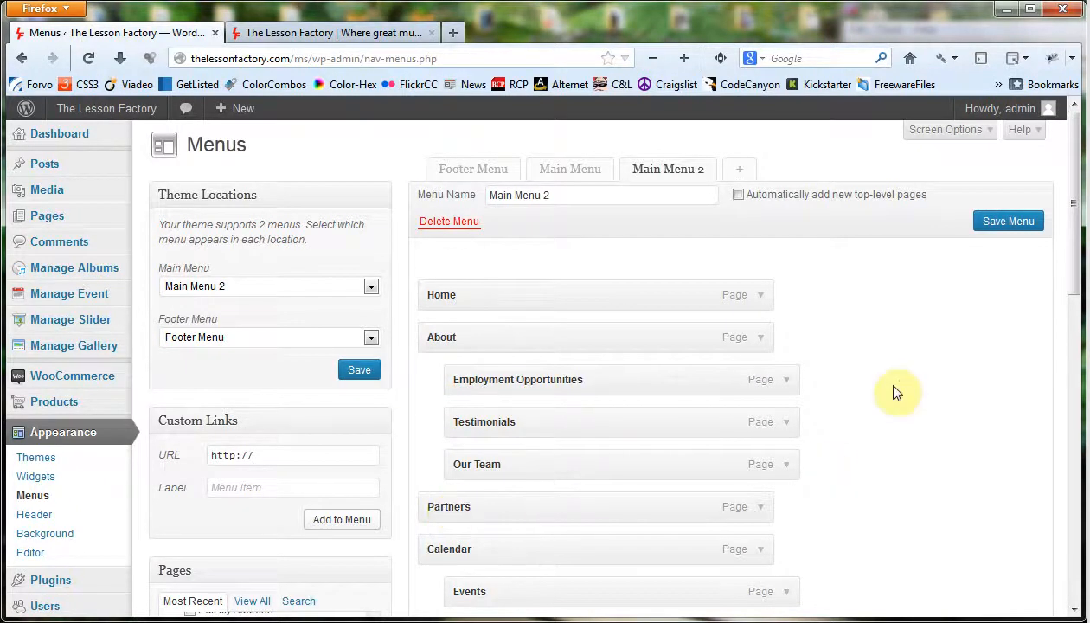
pyautogui.scroll(-2, 899, 389)
pyautogui.moveTo(578, 370); pyautogui.dragTo(541, 364)
pyautogui.moveTo(540, 318)
pyautogui.mouseDown()
pyautogui.moveTo(513, 313)
pyautogui.moveTo(515, 295)
pyautogui.moveTo(541, 333)
pyautogui.mouseUp()
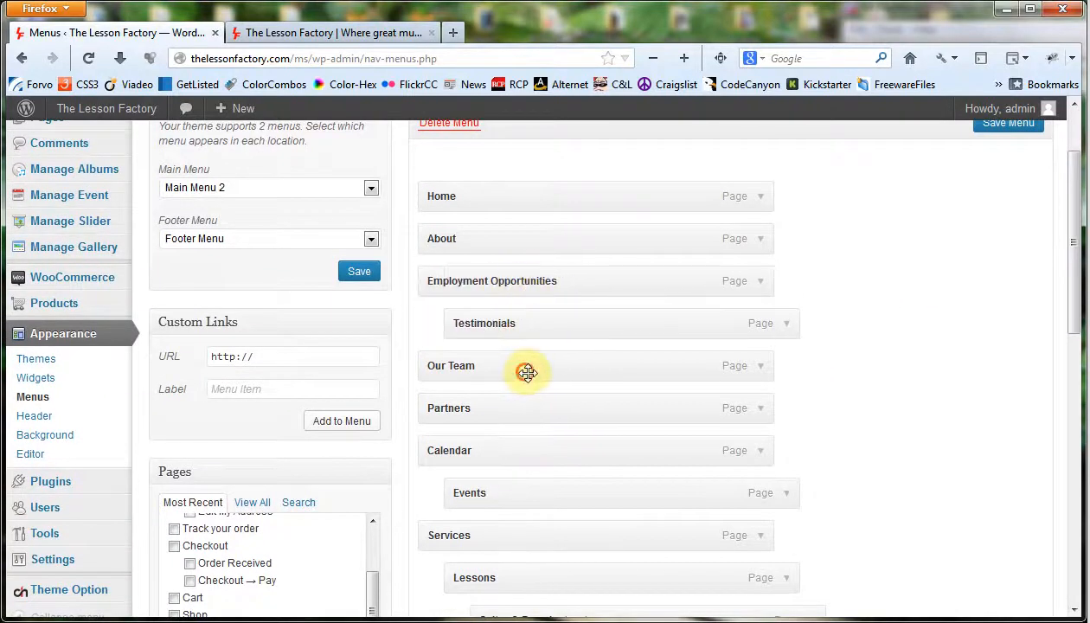
# - Nest Our Team and Partners under Employment Opportunities, and try to nest Employment Opportunities under About
pyautogui.moveTo(526, 372); pyautogui.dragTo(552, 373)
pyautogui.moveTo(554, 419); pyautogui.dragTo(578, 416)
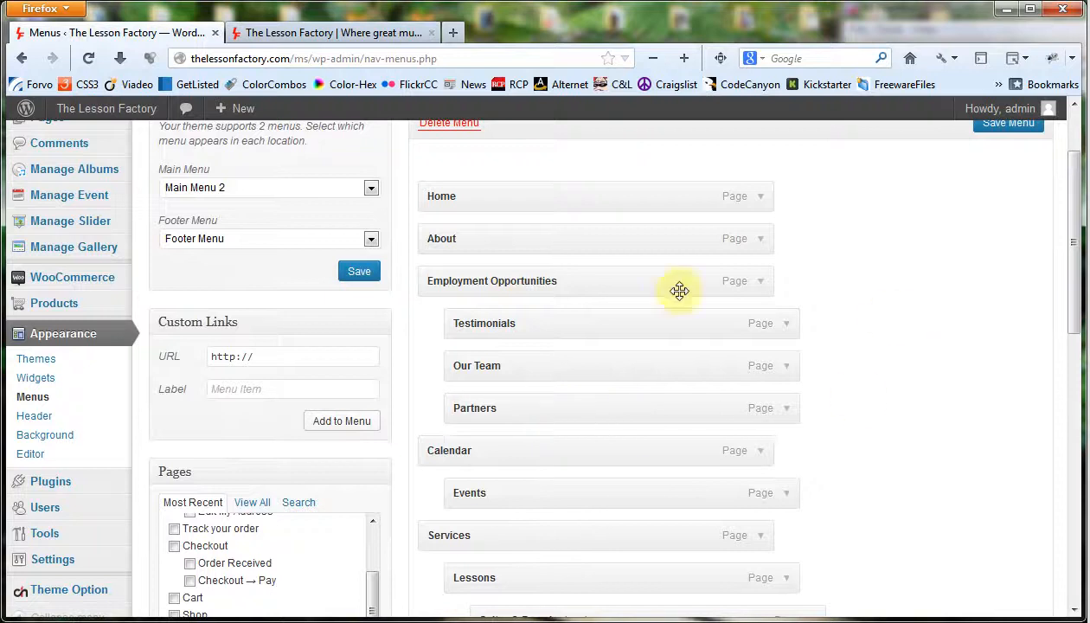
pyautogui.moveTo(596, 282); pyautogui.dragTo(644, 287)
pyautogui.scroll(3, 940, 322)
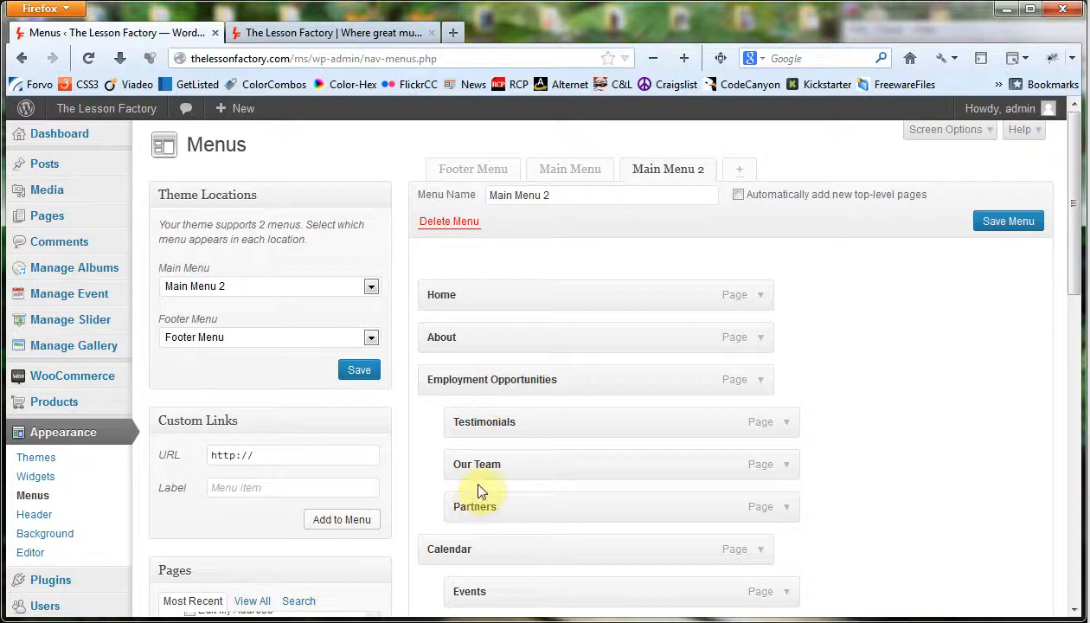
# - Move Partners, Our Team and Testimonials out from under Employment Opportunities to the top level of the menu
pyautogui.moveTo(477, 509); pyautogui.dragTo(445, 509)
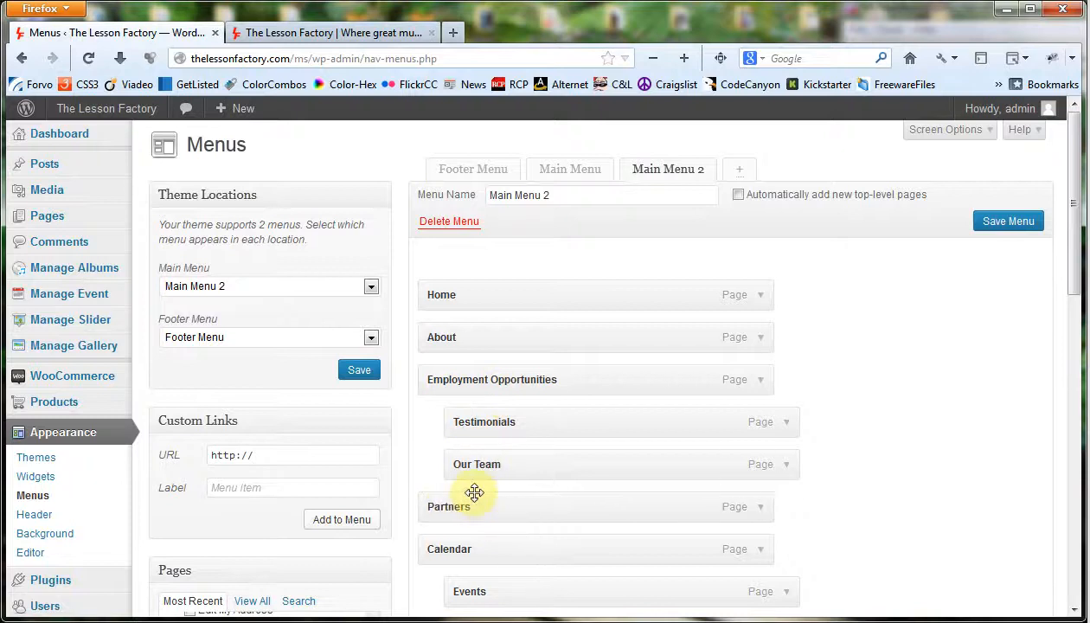
pyautogui.moveTo(483, 469); pyautogui.dragTo(457, 472)
pyautogui.moveTo(489, 434); pyautogui.dragTo(476, 423)
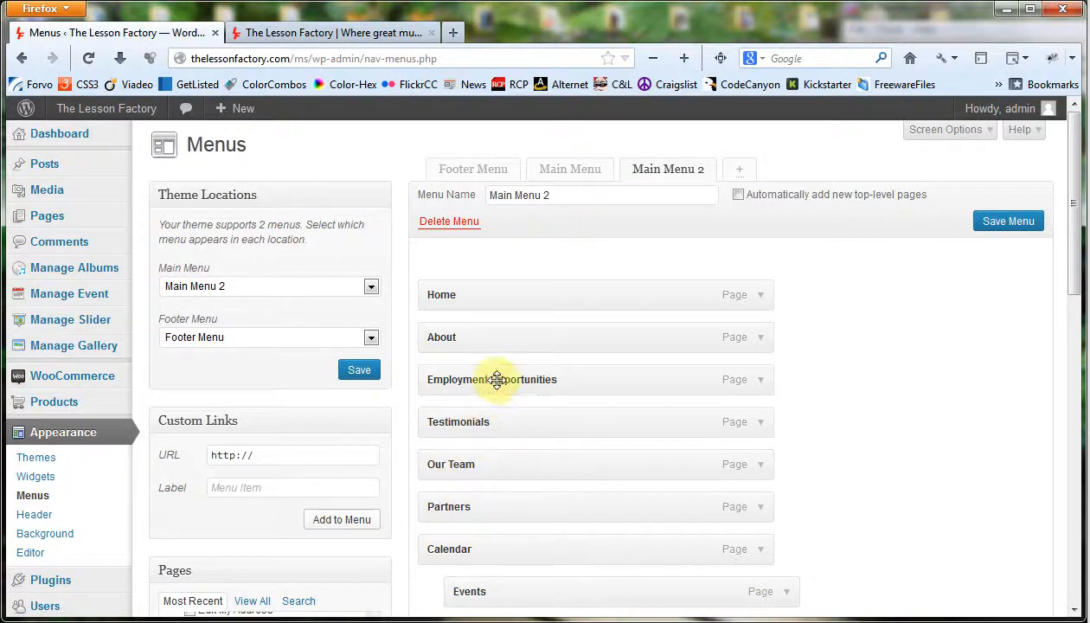
# - Nest Employment Opportunities, Testimonials, Our Team and Partners beneath About in Main Menu 2
pyautogui.moveTo(499, 379); pyautogui.dragTo(513, 378)
pyautogui.moveTo(524, 420); pyautogui.dragTo(574, 463)
pyautogui.moveTo(564, 506); pyautogui.dragTo(603, 474)
# - Move Partners, Our Team and Testimonials out from under About to the top level of Main Menu 2
pyautogui.moveTo(603, 381); pyautogui.dragTo(558, 384)
pyautogui.moveTo(549, 508); pyautogui.dragTo(519, 503)
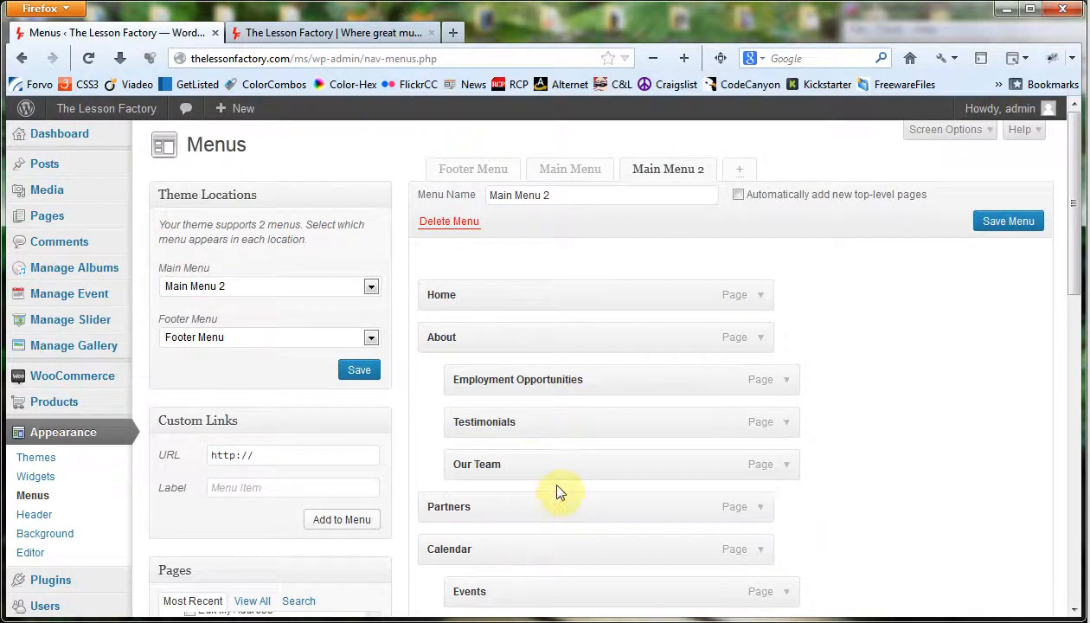
pyautogui.moveTo(553, 471); pyautogui.dragTo(523, 462)
pyautogui.moveTo(540, 423); pyautogui.dragTo(521, 422)
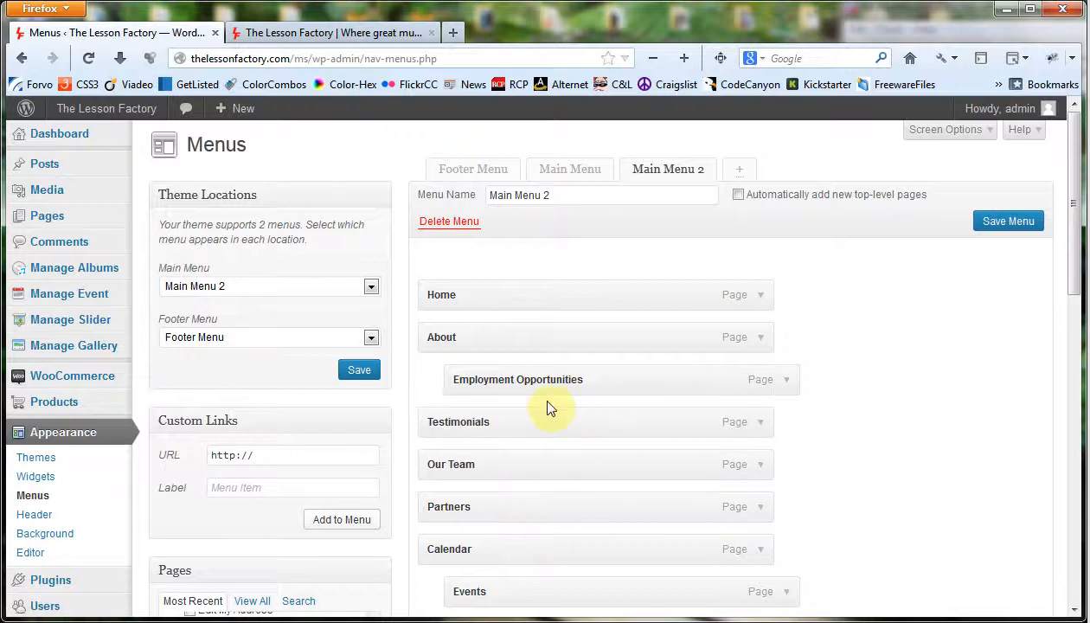
# - Make Employment Opportunities a top-level item with Testimonials, Our Team and Partners nested under it, and save the menu
pyautogui.moveTo(556, 385); pyautogui.dragTo(606, 472)
pyautogui.moveTo(576, 511); pyautogui.dragTo(624, 510)
pyautogui.click(999, 223)
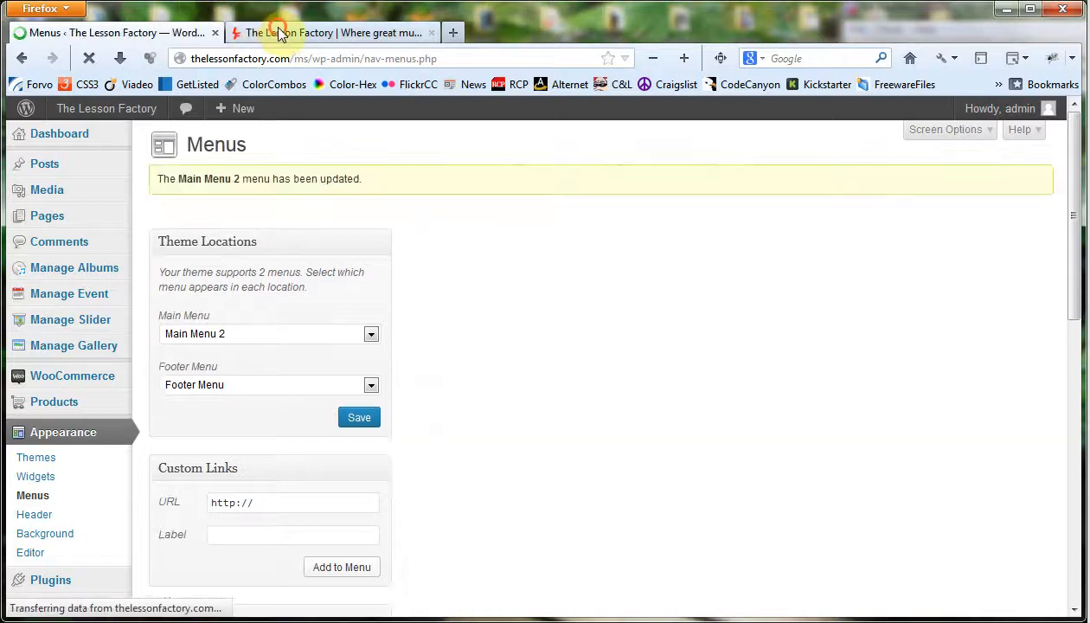
# - Reload the live home page and examine the About and Employment Opportunities entries in its navigation bar
pyautogui.click(278, 33)
pyautogui.click(89, 59)
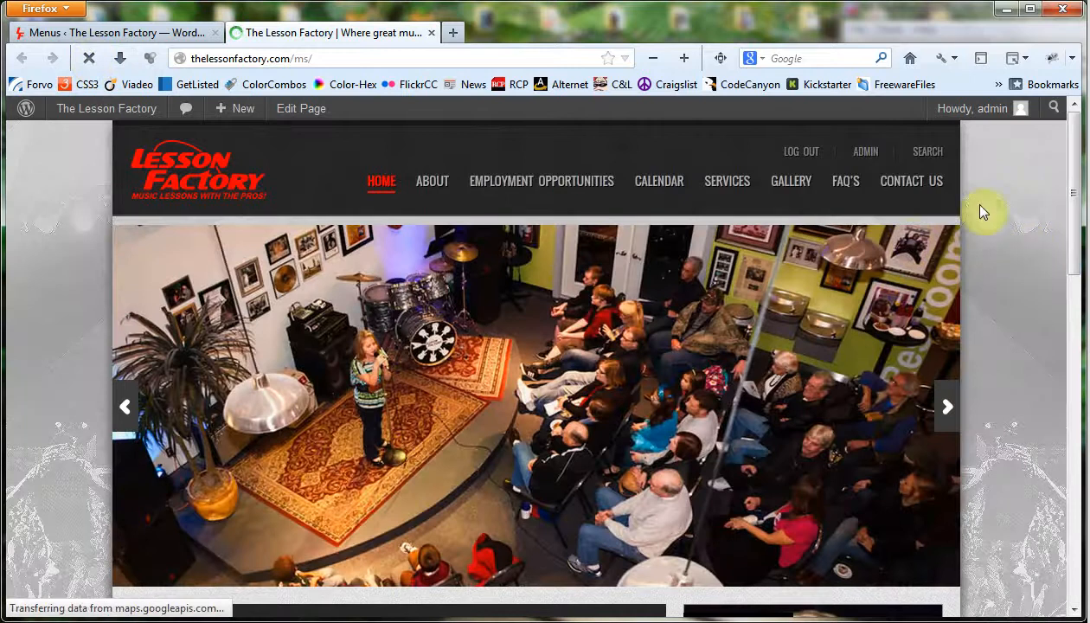
pyautogui.moveTo(545, 187)
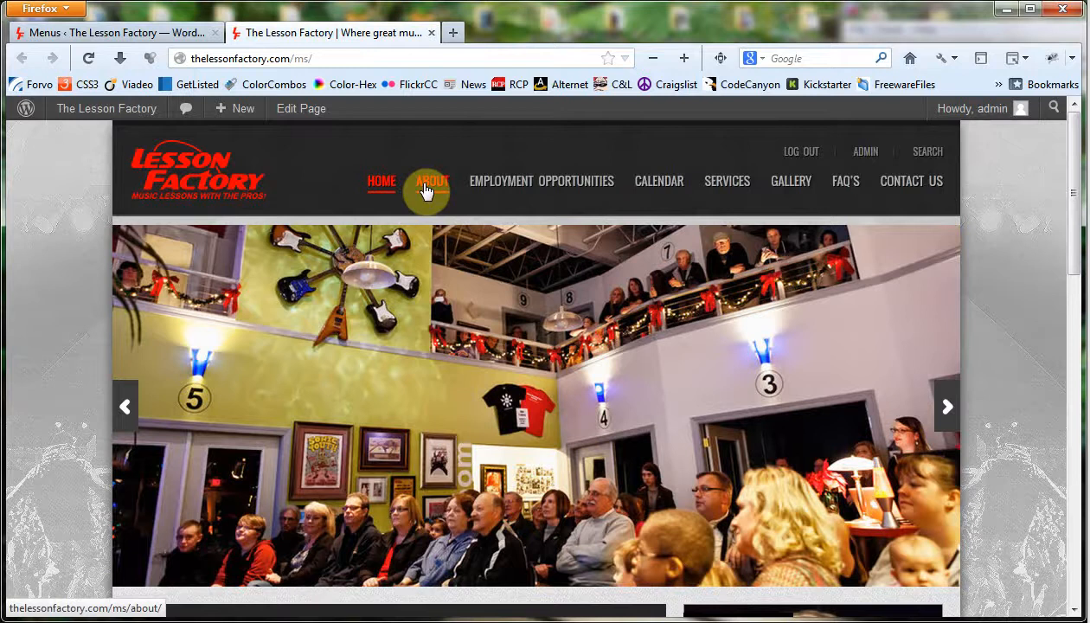
pyautogui.moveTo(505, 189)
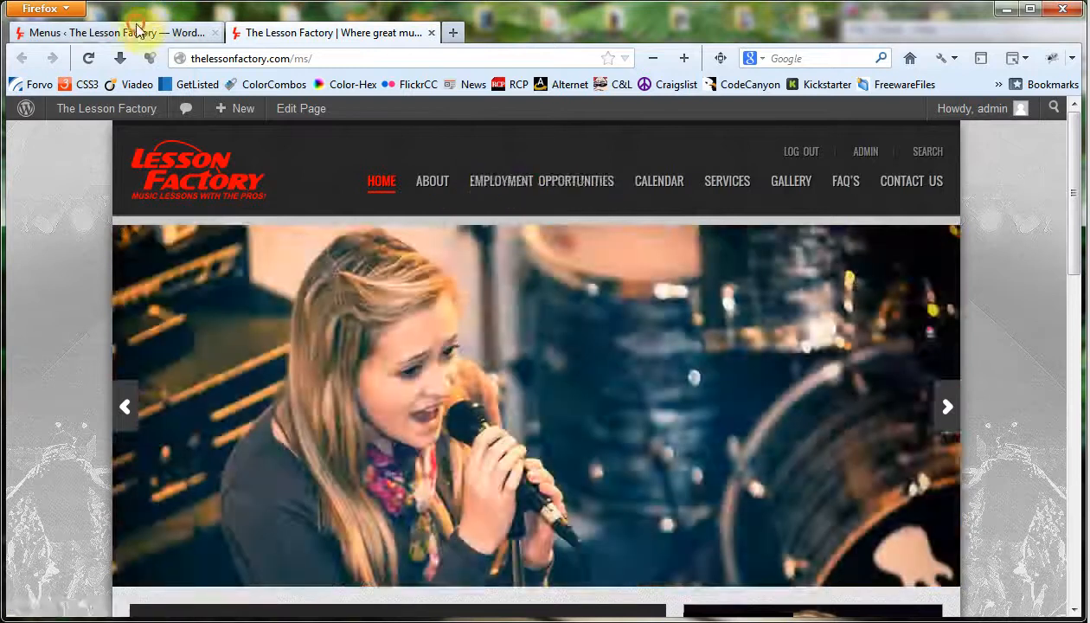
# - In Main Menu 2, move Testimonials, Our Team and Partners to the top level and nest Employment Opportunities under About
pyautogui.click(134, 32)
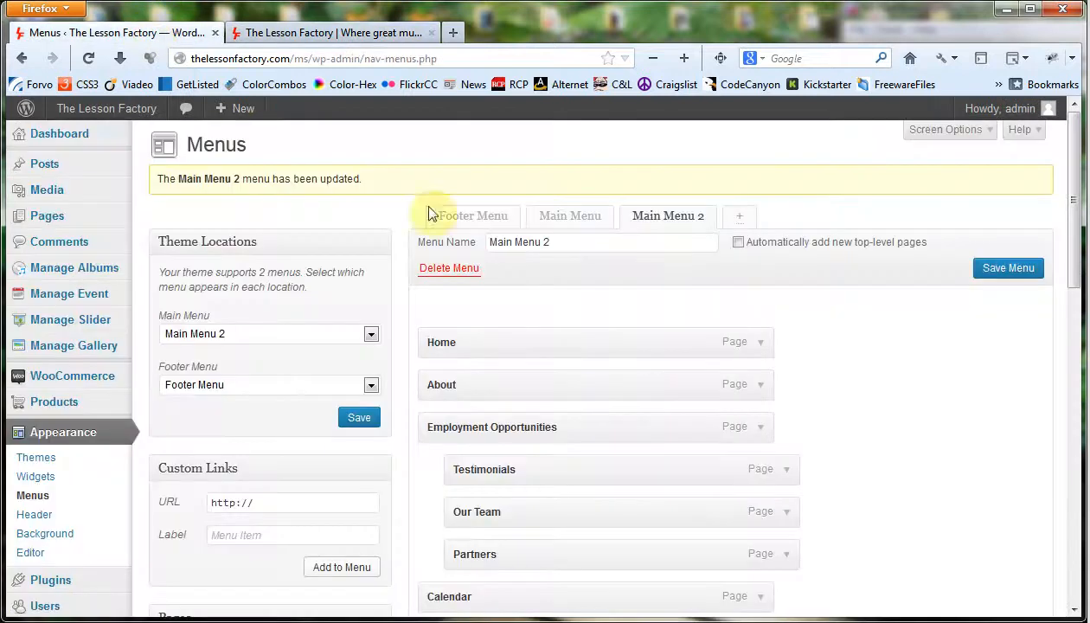
pyautogui.scroll(-4, 837, 333)
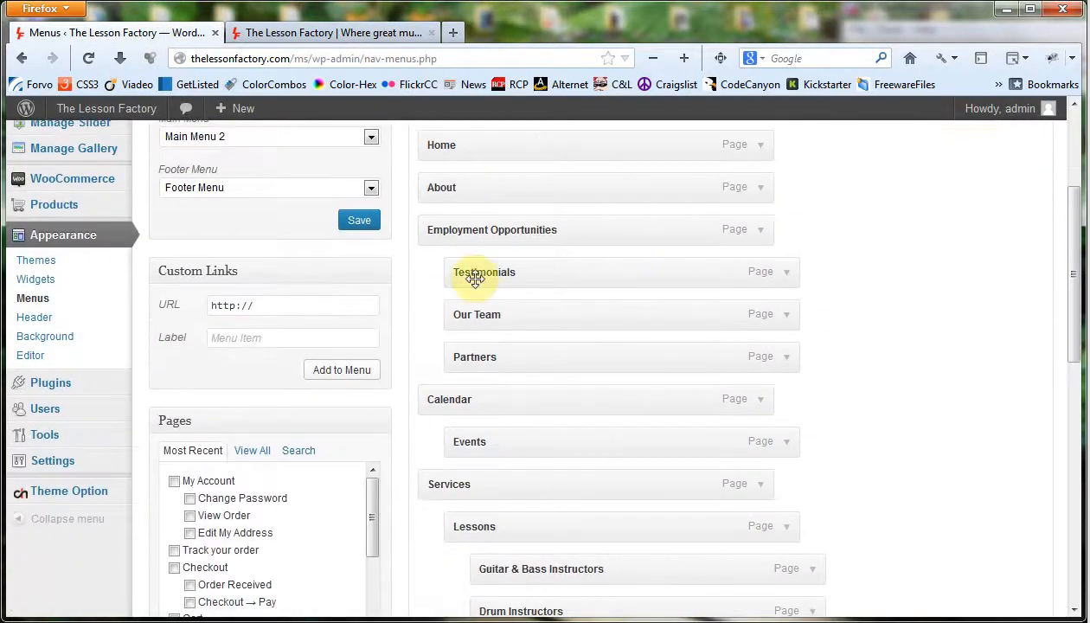
pyautogui.moveTo(507, 272)
pyautogui.mouseDown()
pyautogui.moveTo(473, 275)
pyautogui.moveTo(500, 290)
pyautogui.mouseUp()
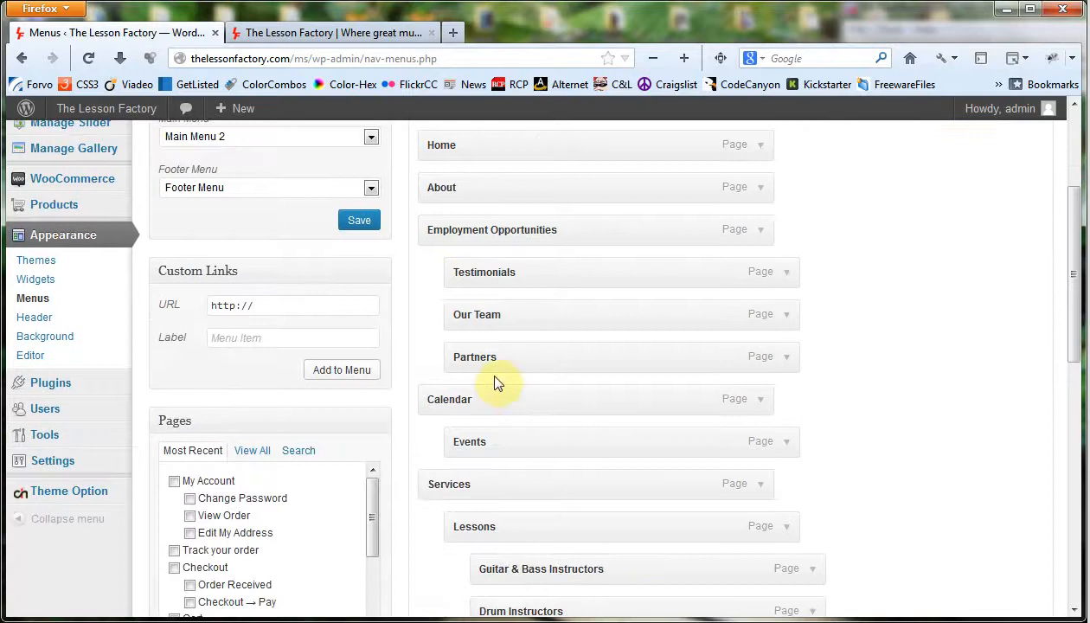
pyautogui.moveTo(480, 363); pyautogui.dragTo(479, 275)
pyautogui.moveTo(482, 231); pyautogui.dragTo(508, 231)
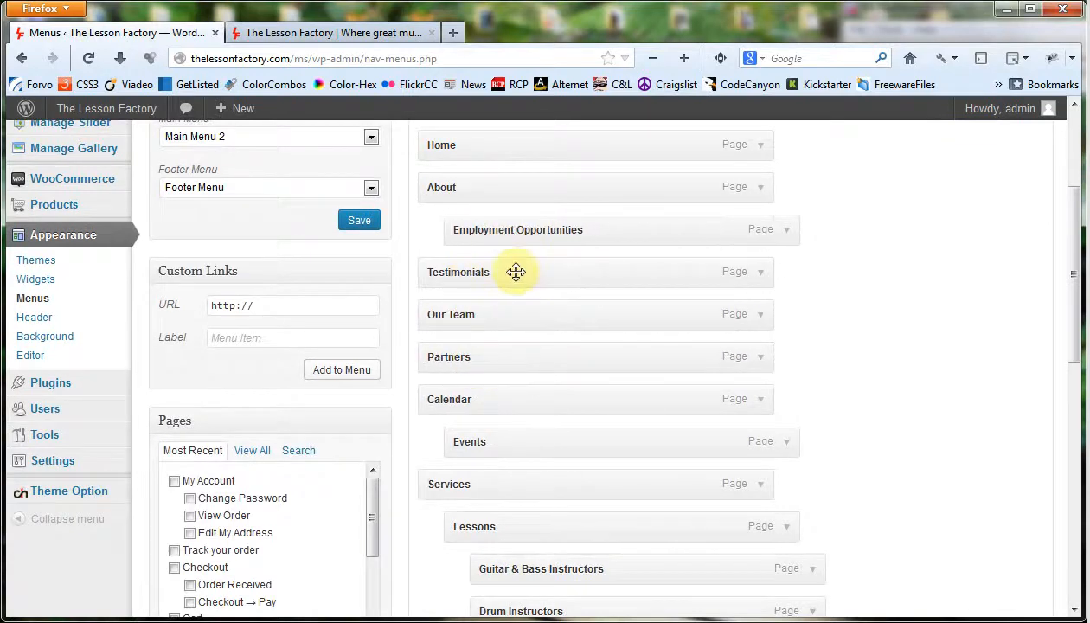
# - Nest Testimonials, Our Team and Partners under About alongside Employment Opportunities, and save the menu
pyautogui.moveTo(515, 273); pyautogui.dragTo(544, 274)
pyautogui.moveTo(540, 316); pyautogui.dragTo(567, 316)
pyautogui.moveTo(567, 354); pyautogui.dragTo(596, 355)
pyautogui.scroll(4, 908, 374)
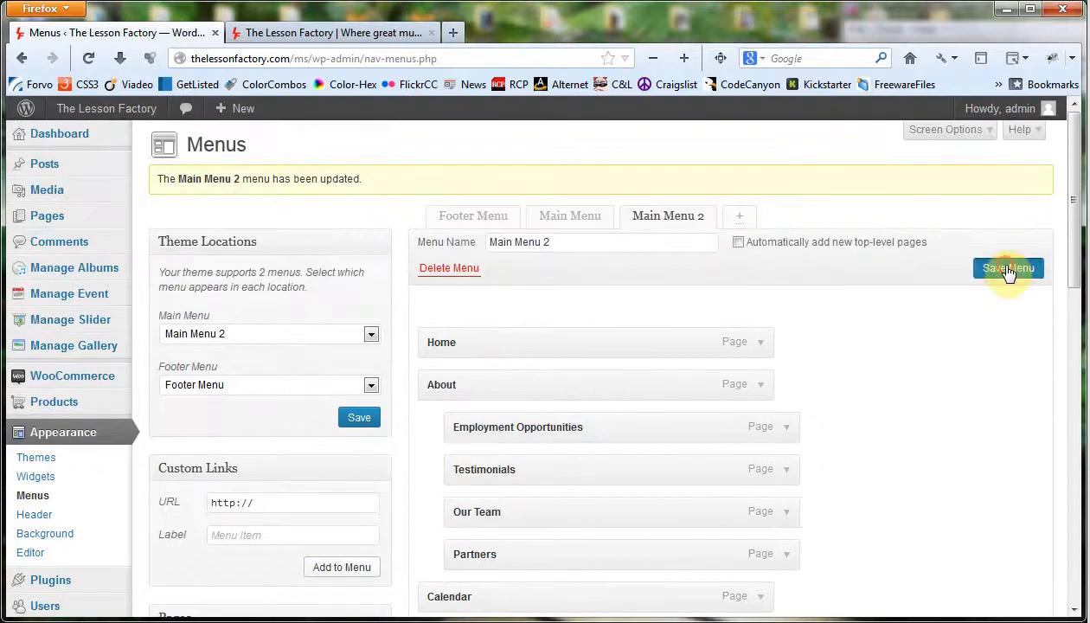
pyautogui.click(1004, 269)
# - Reload the live home page to check its top-level navigation entries, and return to the menu editor
pyautogui.click(342, 32)
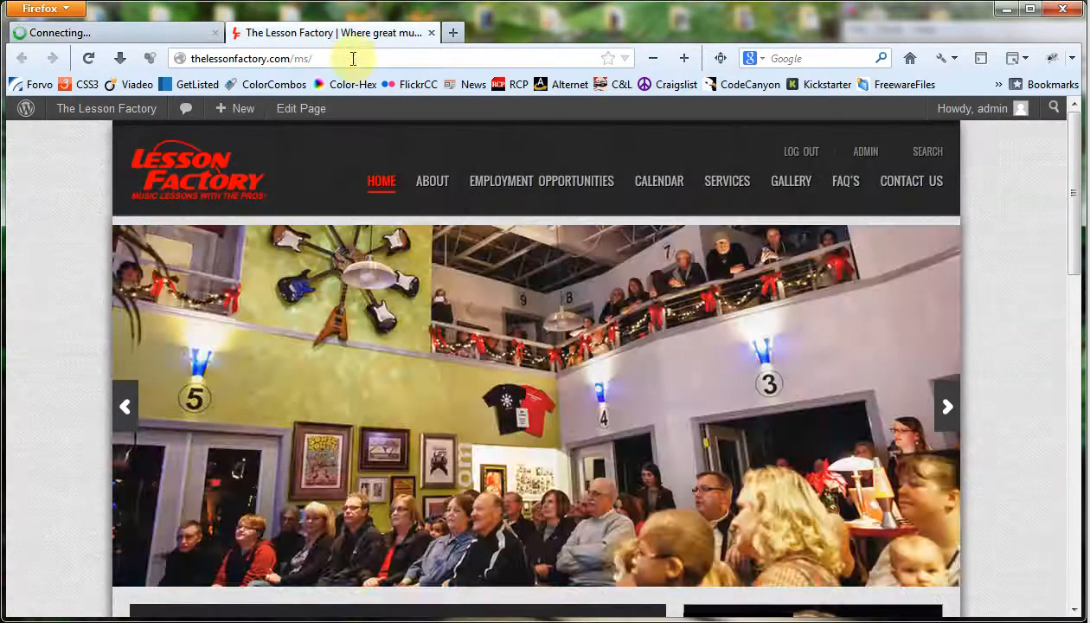
pyautogui.click(87, 58)
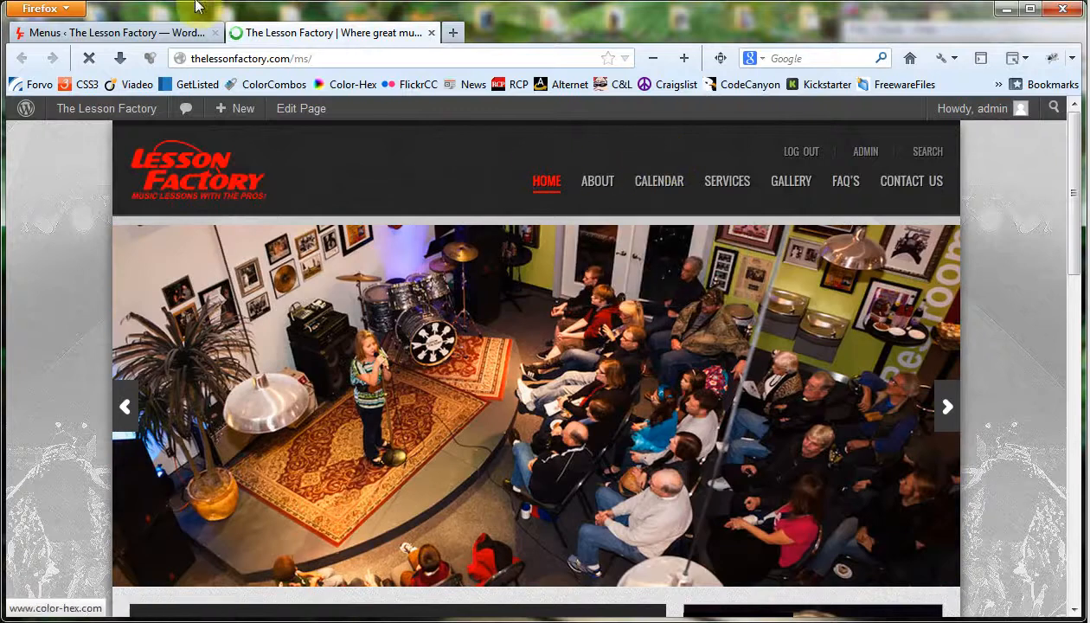
pyautogui.click(111, 32)
# - Review the pages available for the menu in the complete, search and most recent views
pyautogui.scroll(-6, 637, 302)
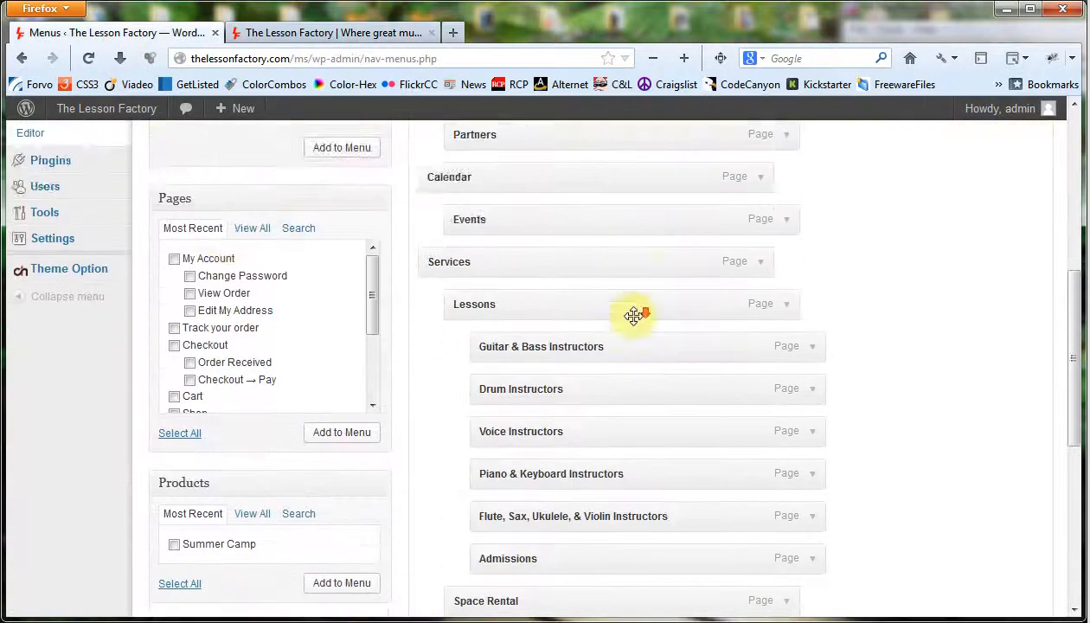
pyautogui.click(251, 154)
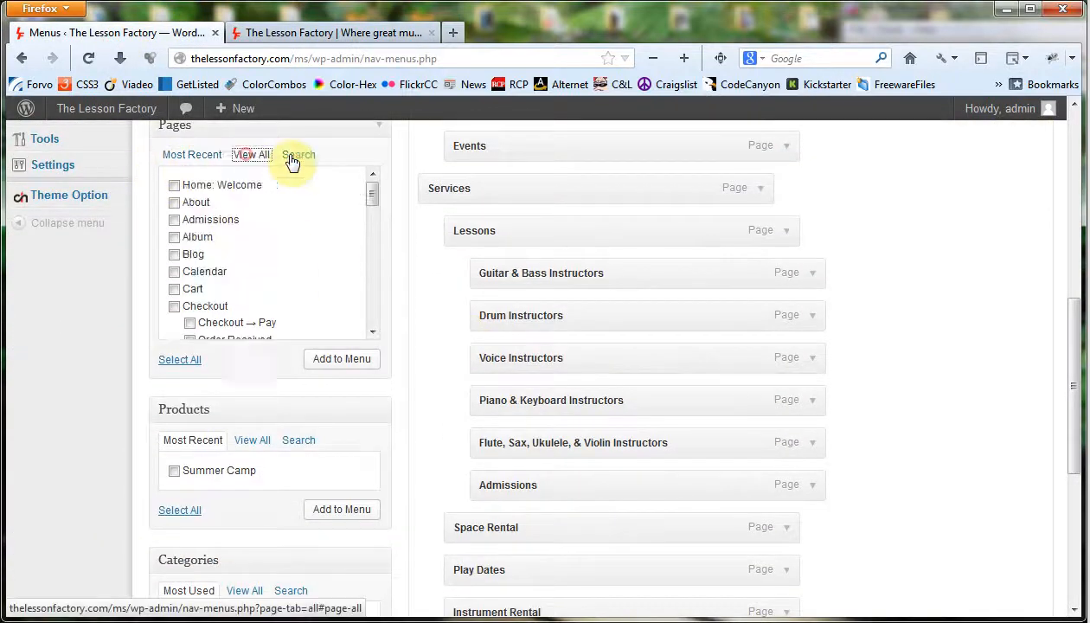
pyautogui.click(298, 155)
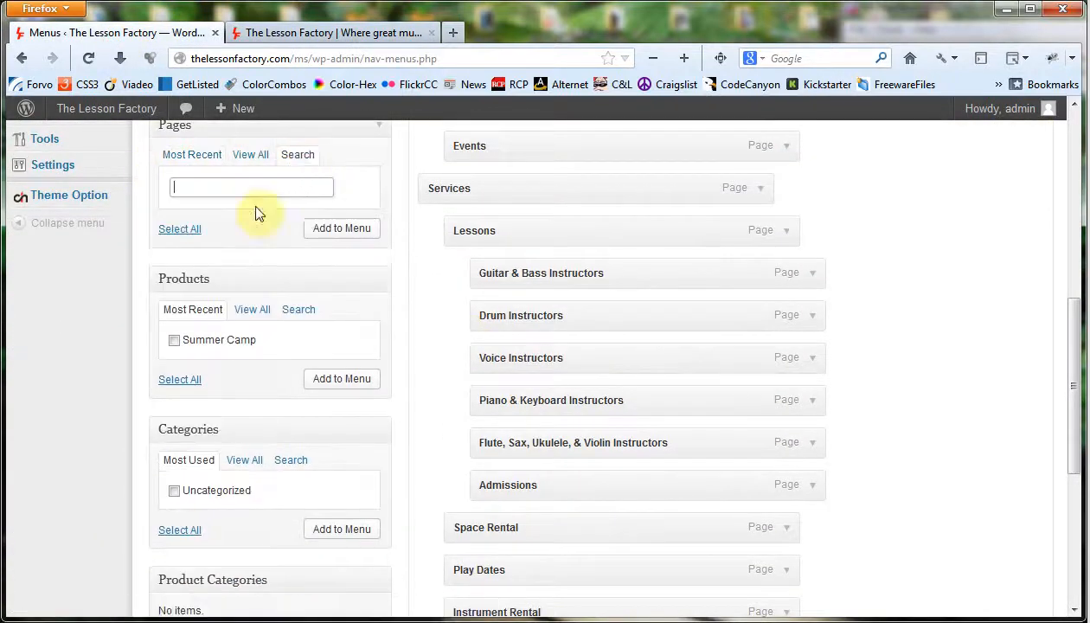
pyautogui.click(250, 155)
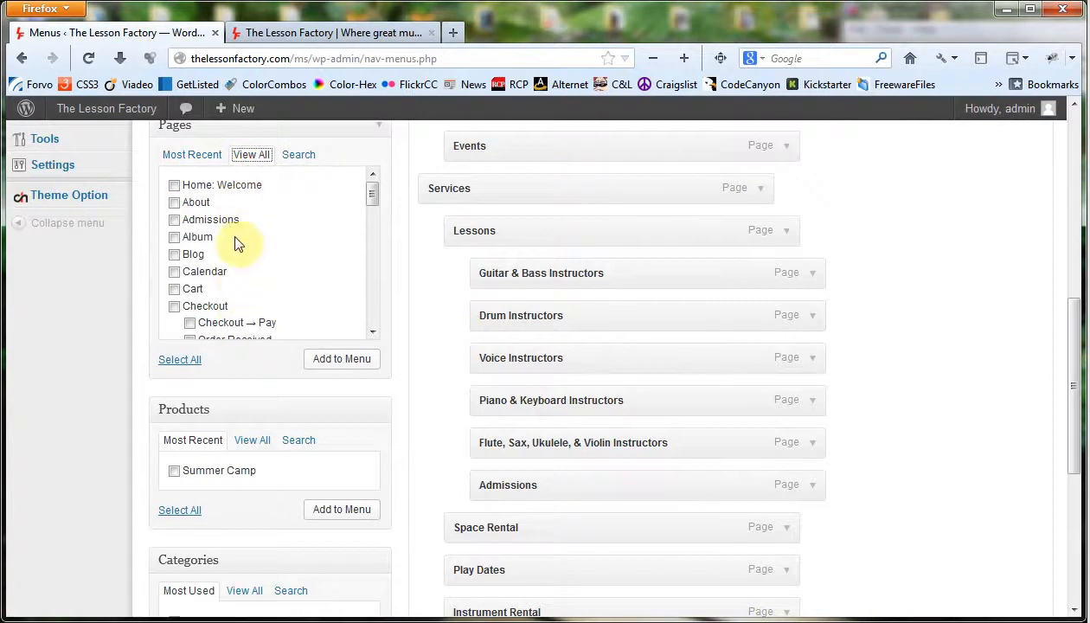
pyautogui.scroll(-10, 263, 260)
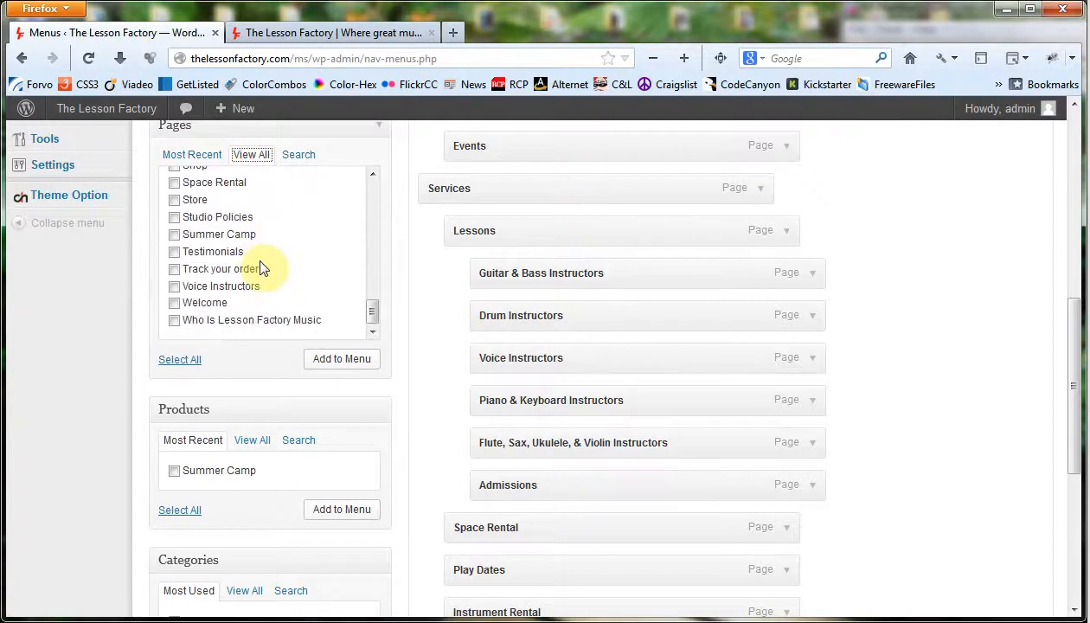
pyautogui.scroll(10, 264, 259)
pyautogui.click(173, 184)
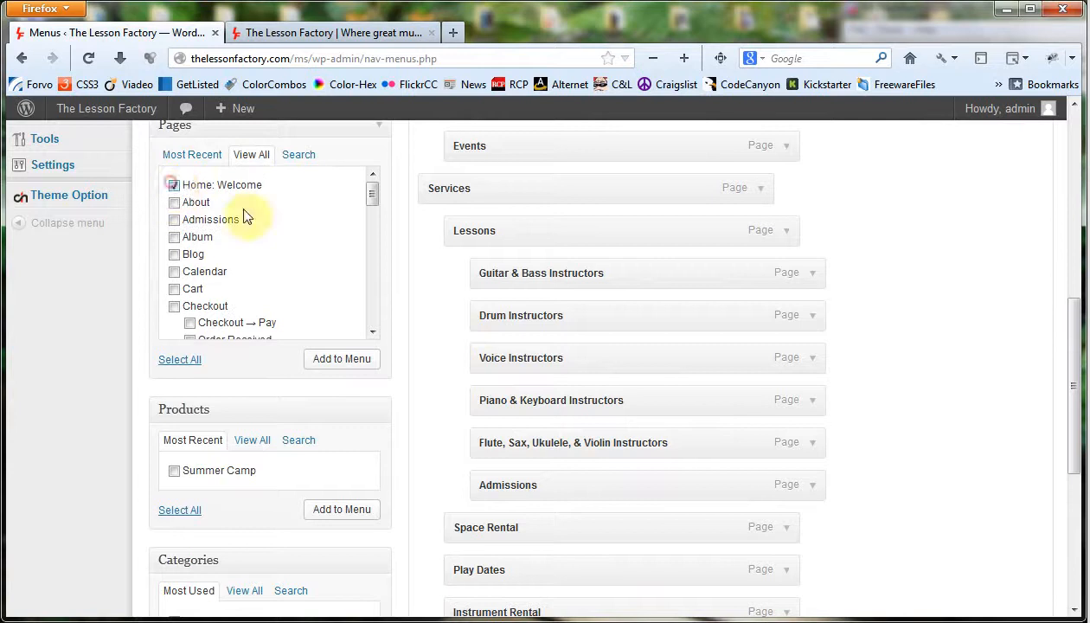
pyautogui.click(193, 156)
pyautogui.scroll(-3, 327, 221)
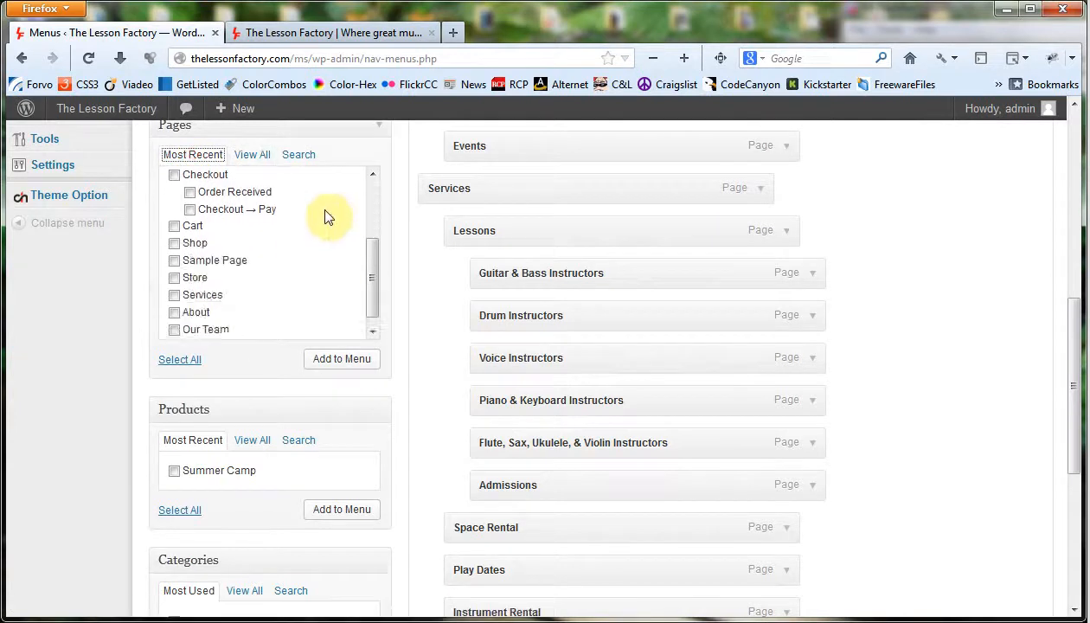
pyautogui.scroll(3, 327, 222)
pyautogui.click(252, 154)
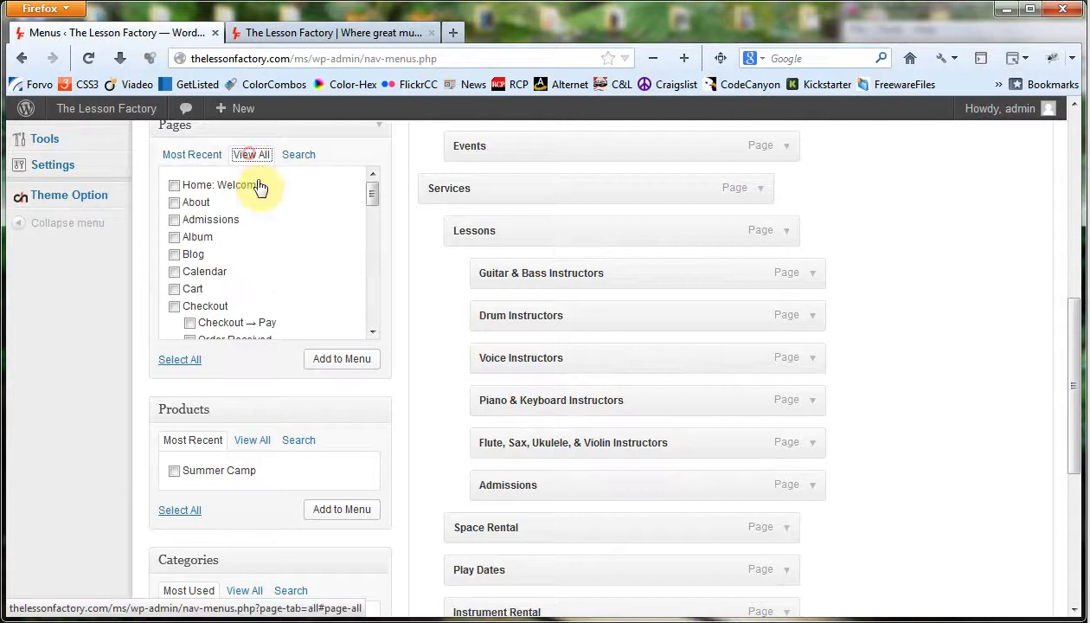
# - Add the Blog page to Main Menu 2
pyautogui.click(171, 218)
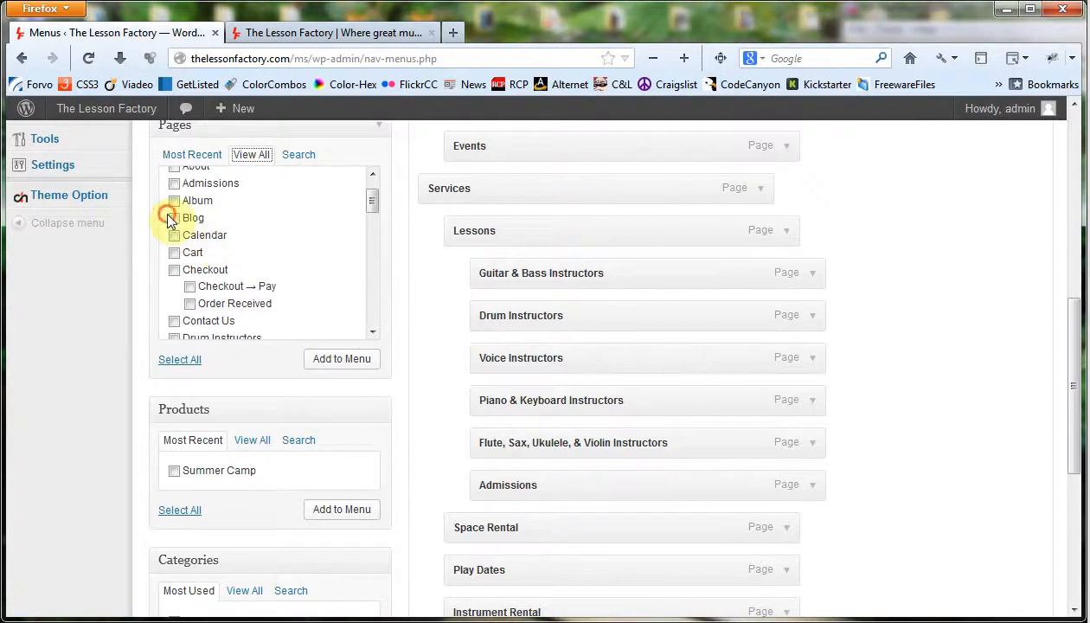
pyautogui.scroll(-2, 400, 263)
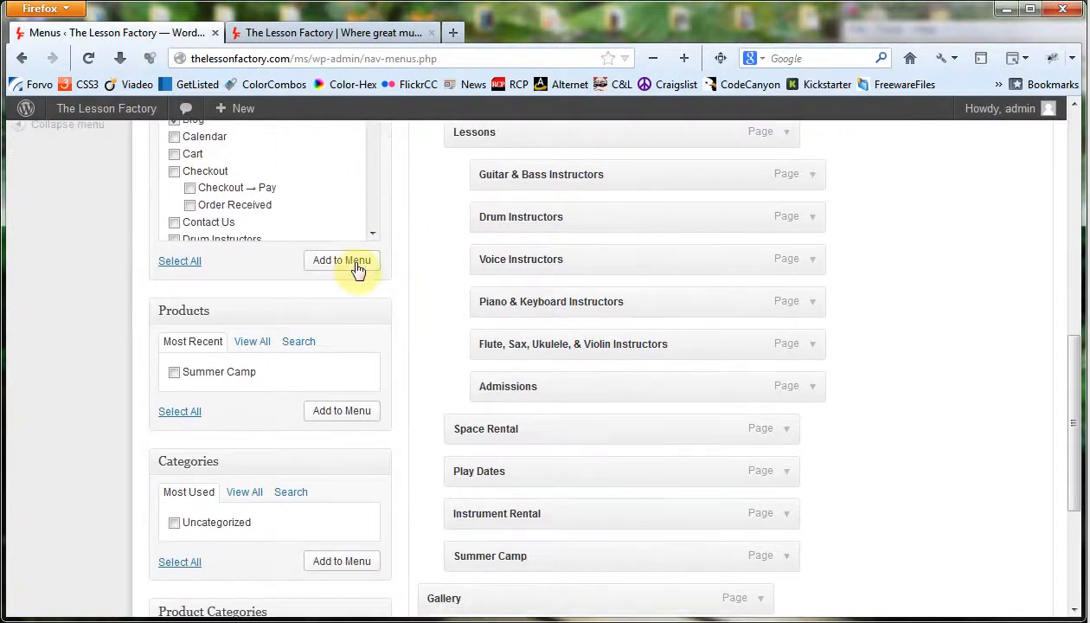
pyautogui.click(353, 260)
# - Move Blog from the end of the menu to a sub-item under Gallery, and save the menu
pyautogui.scroll(-5, 919, 299)
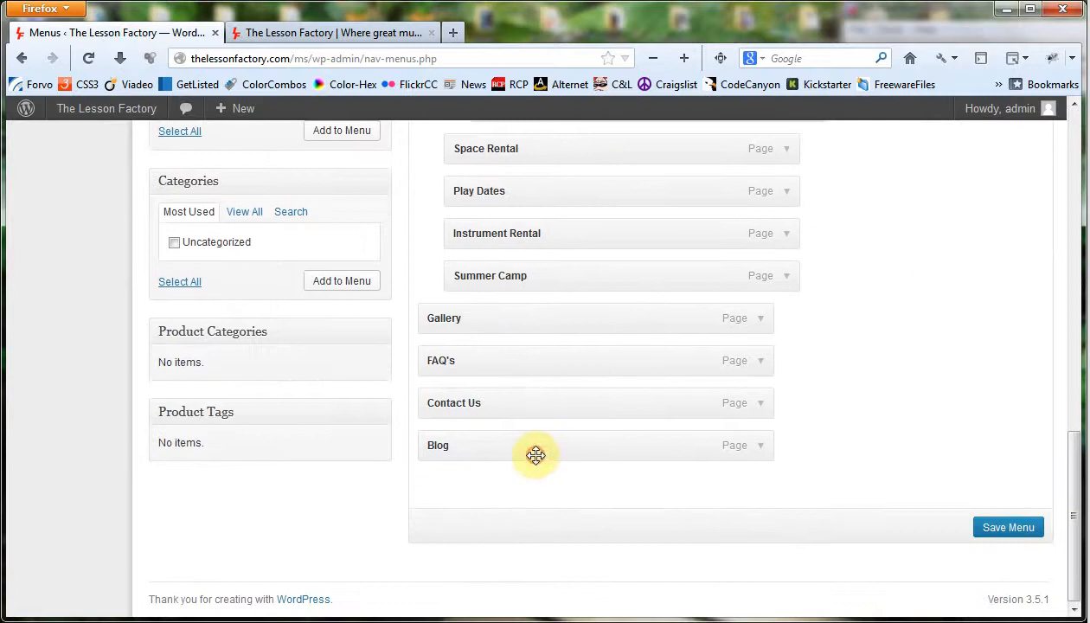
pyautogui.moveTo(535, 455); pyautogui.dragTo(578, 410)
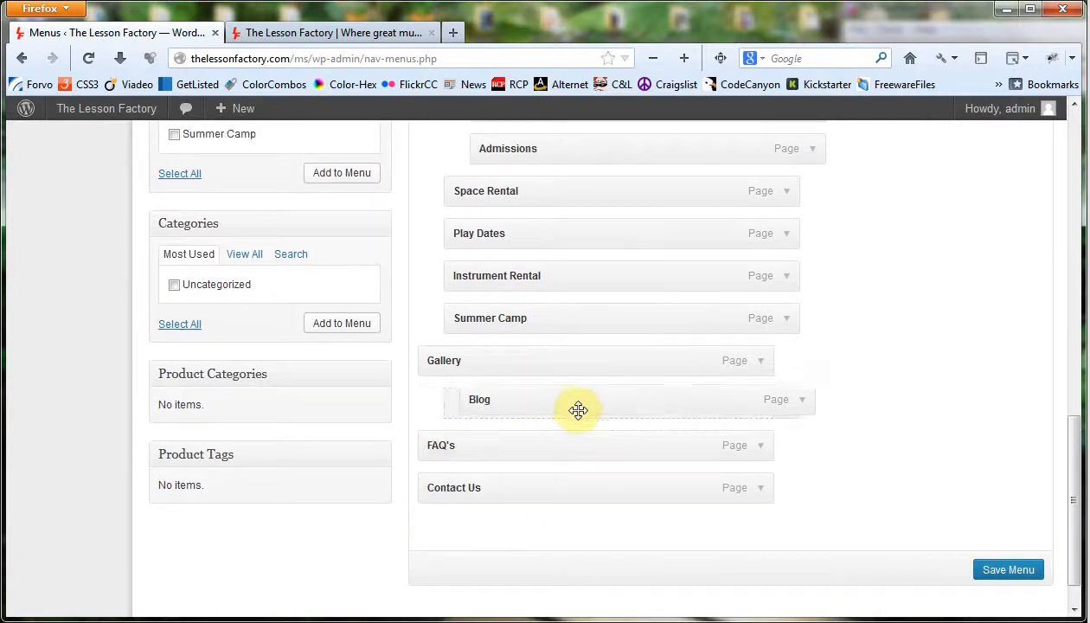
pyautogui.click(1005, 571)
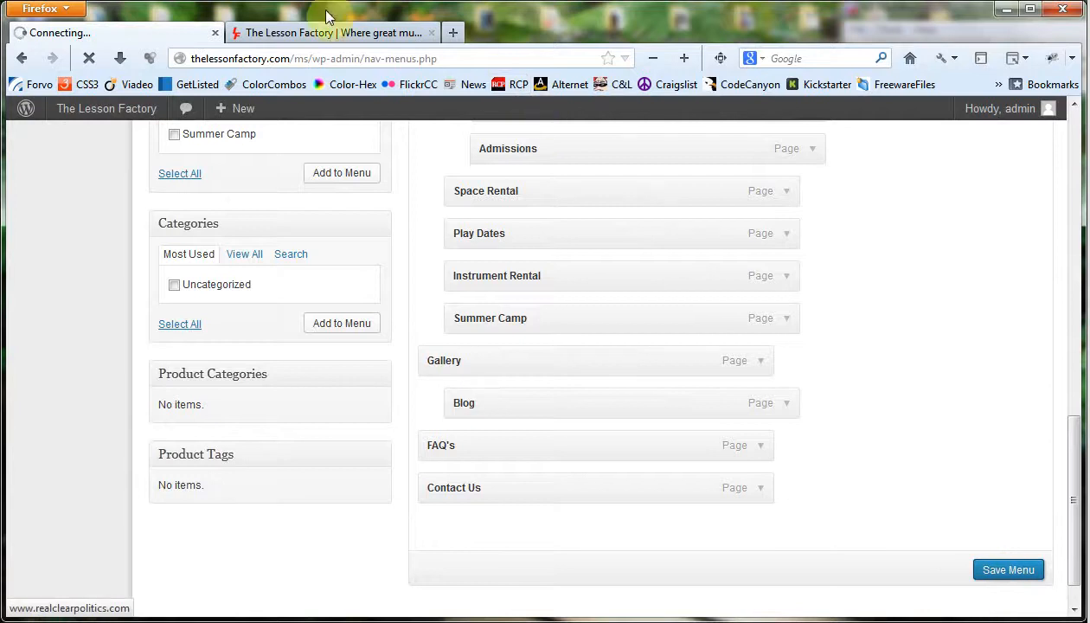
# - Reload the live home page, open the Blog entry under Gallery to check it, and return to the home page
pyautogui.click(300, 39)
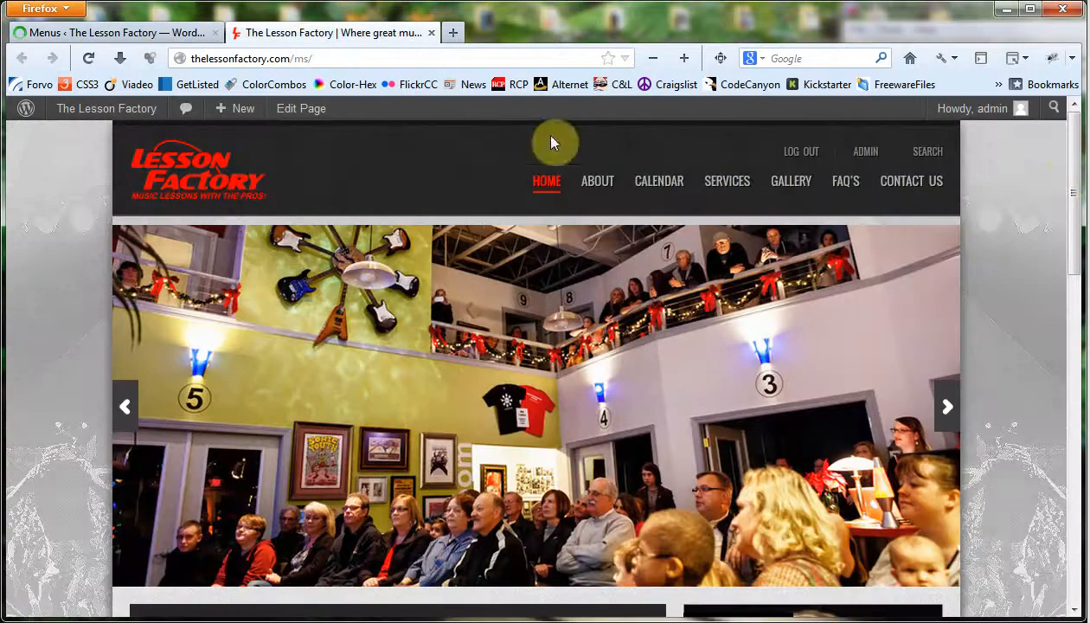
pyautogui.click(91, 58)
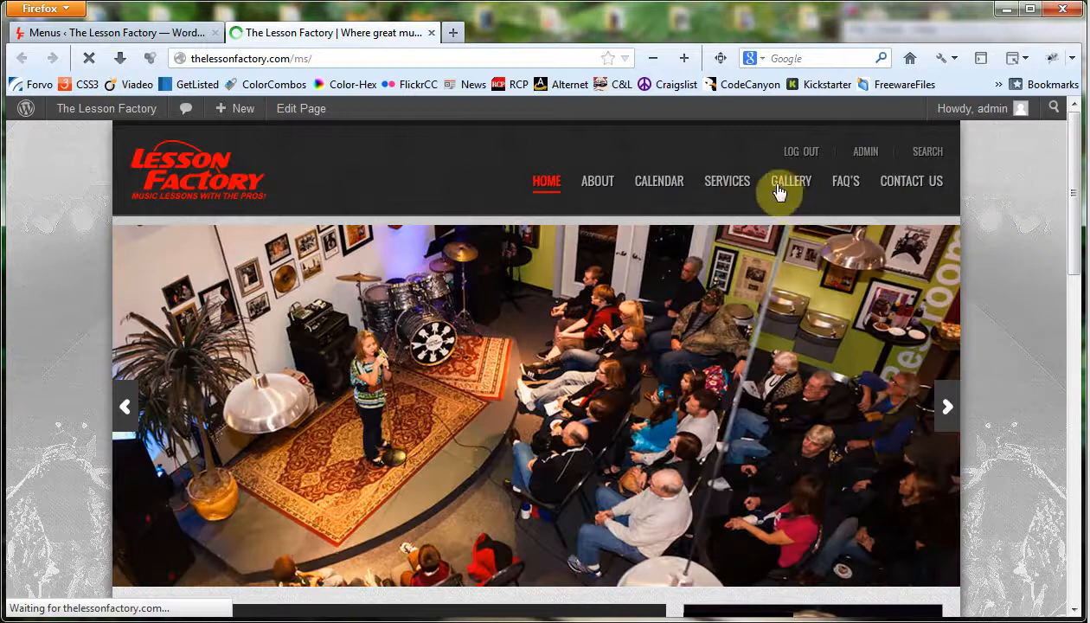
pyautogui.moveTo(782, 186)
pyautogui.click(786, 214)
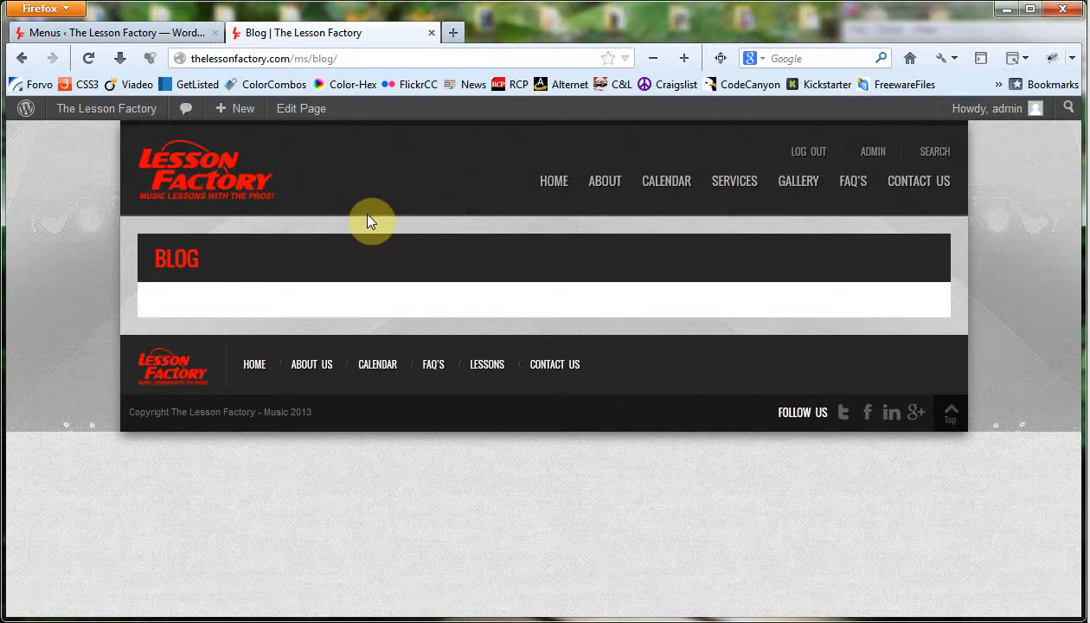
pyautogui.hotkey('alt', 'Left')
# - Change the navigation label of the Blog item under Gallery to "Latest Posts" in Main Menu 2, and save the menu
pyautogui.click(132, 34)
pyautogui.scroll(-10, 797, 309)
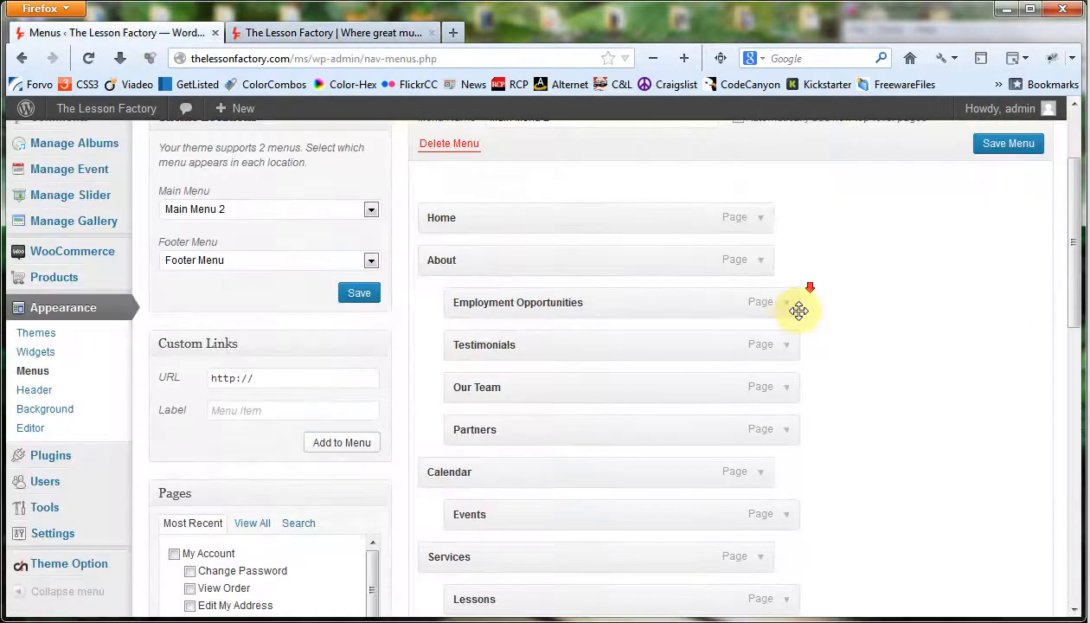
pyautogui.scroll(-4, 807, 358)
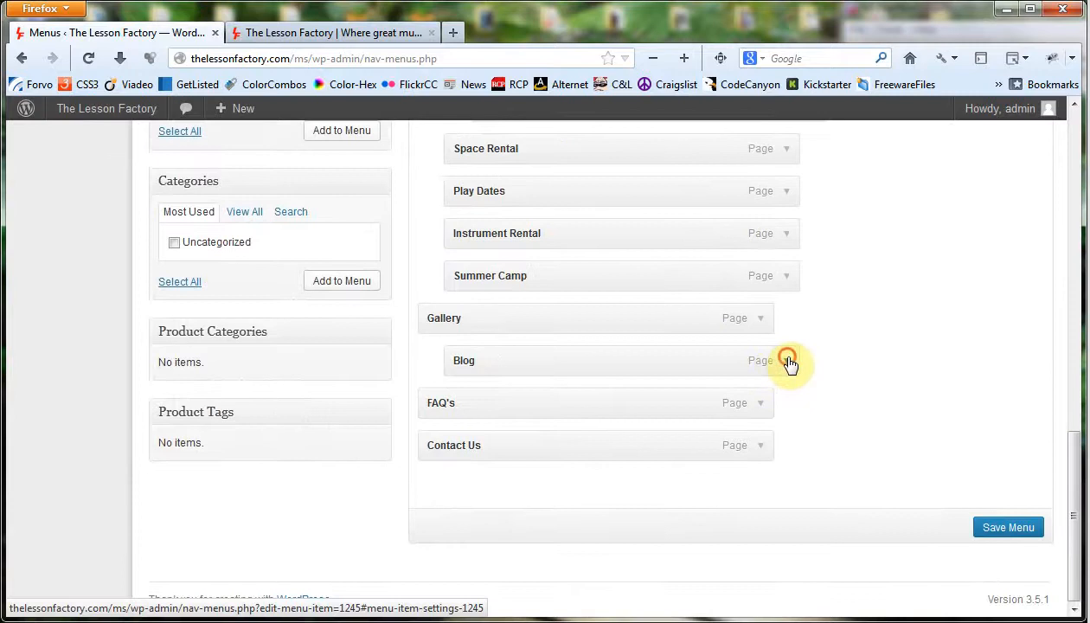
pyautogui.click(786, 361)
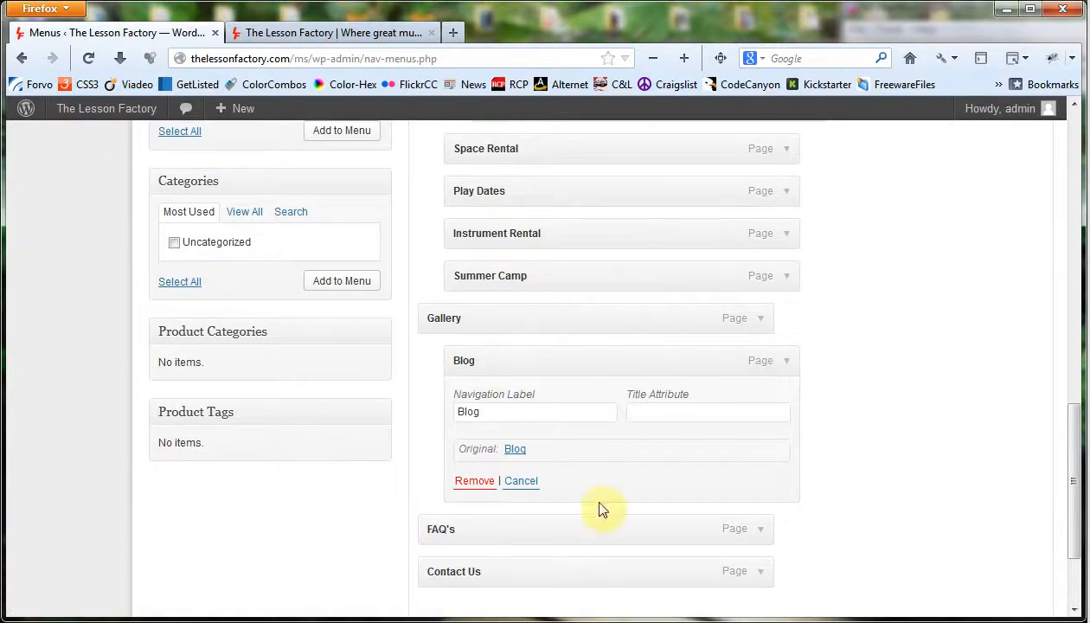
pyautogui.click(497, 412)
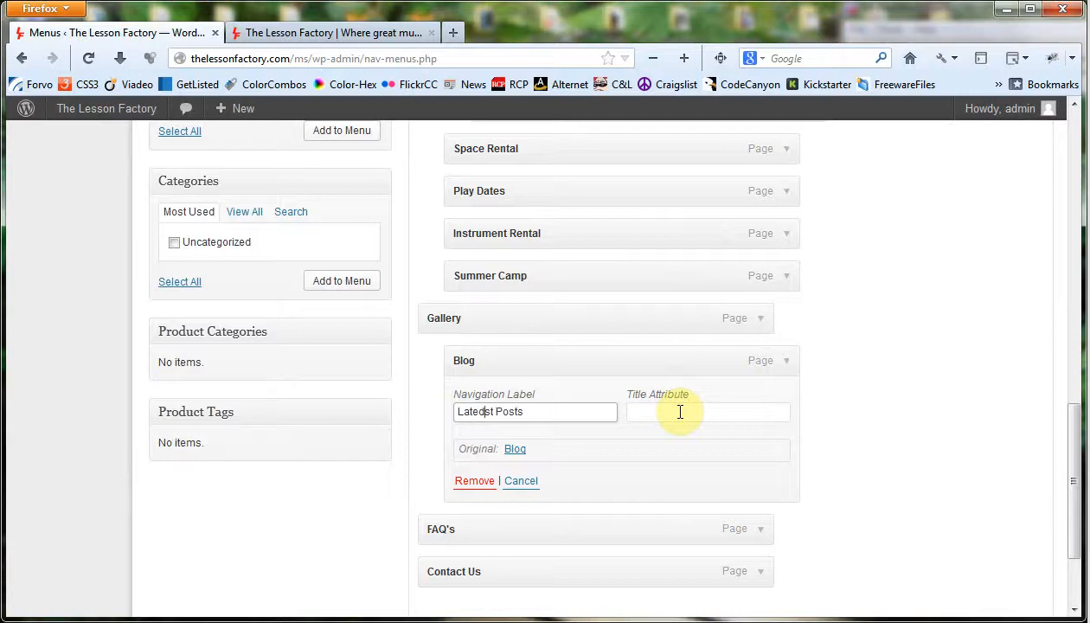
pyautogui.scroll(-3, 973, 413)
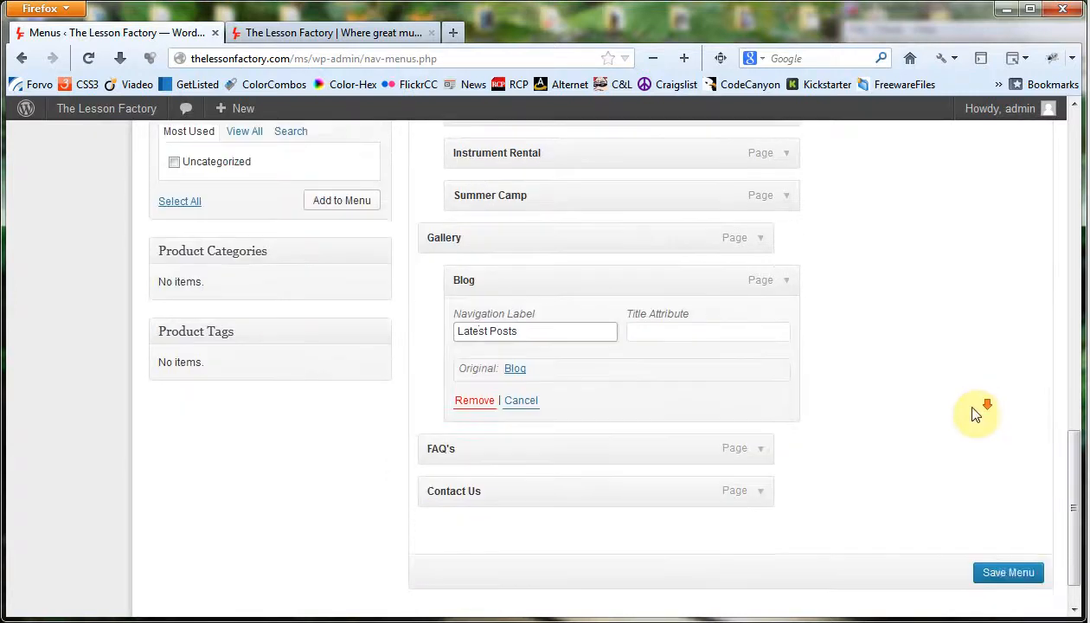
pyautogui.click(1020, 526)
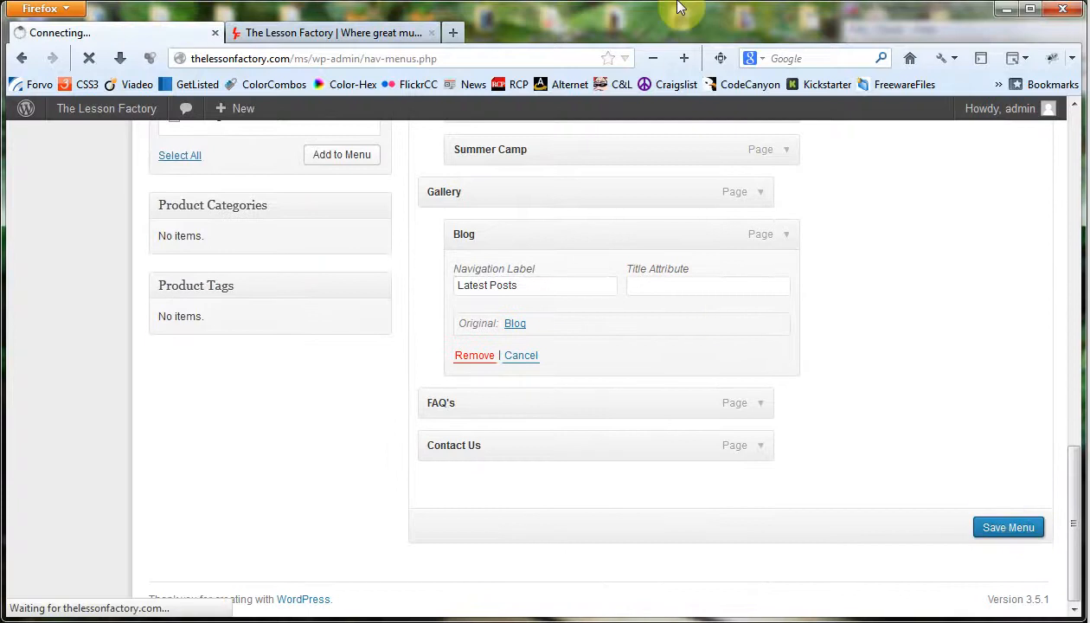
# - Reload the live home page, open the Latest Posts entry under Gallery to check it, and return to the home page
pyautogui.click(306, 34)
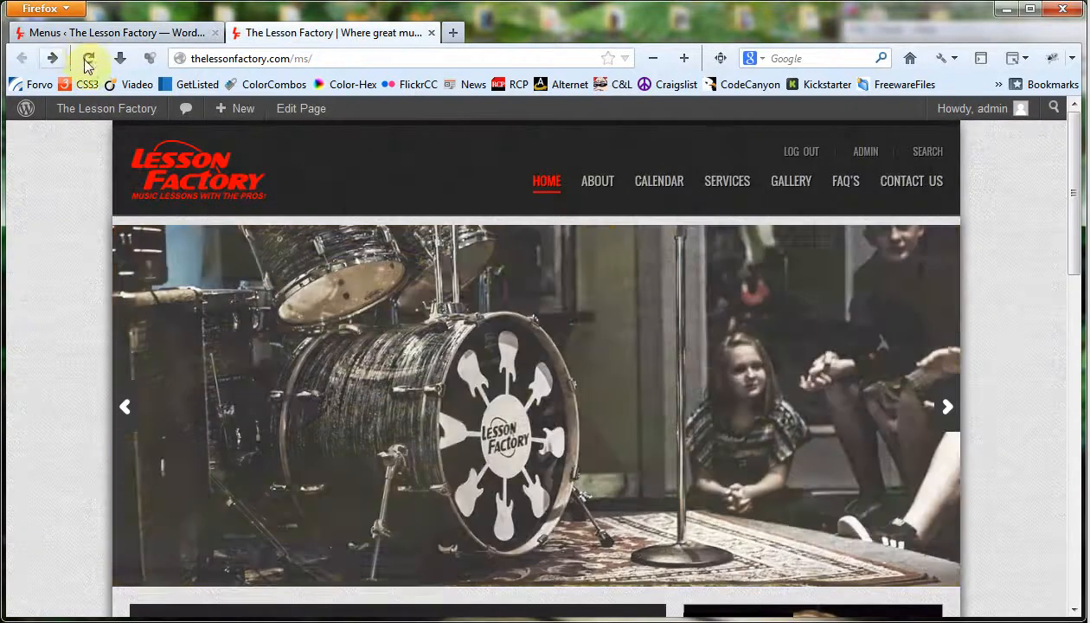
pyautogui.click(87, 59)
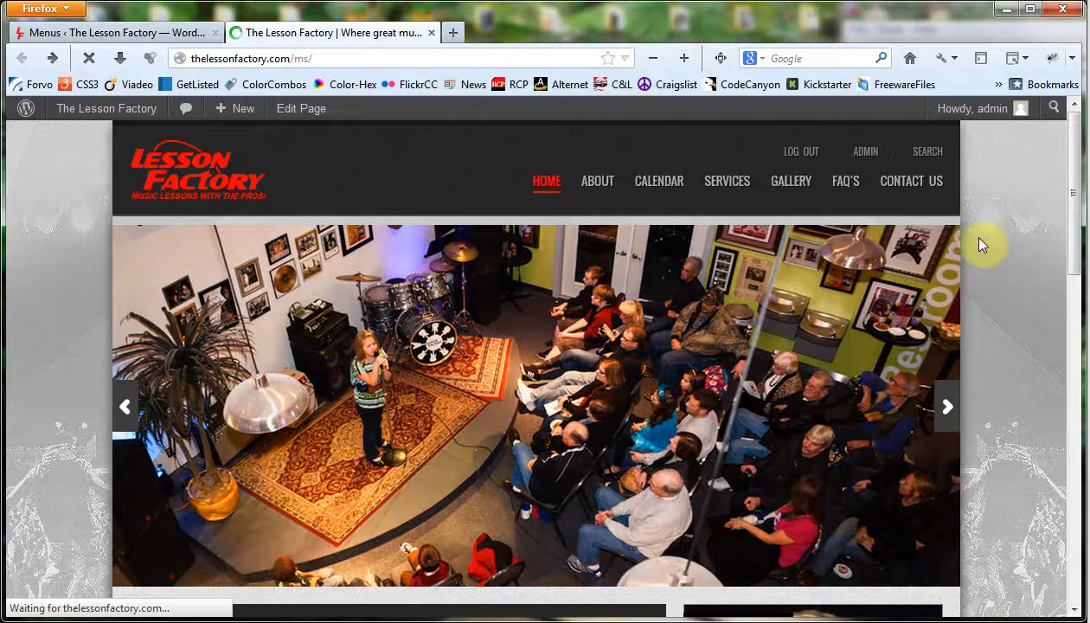
pyautogui.moveTo(790, 186)
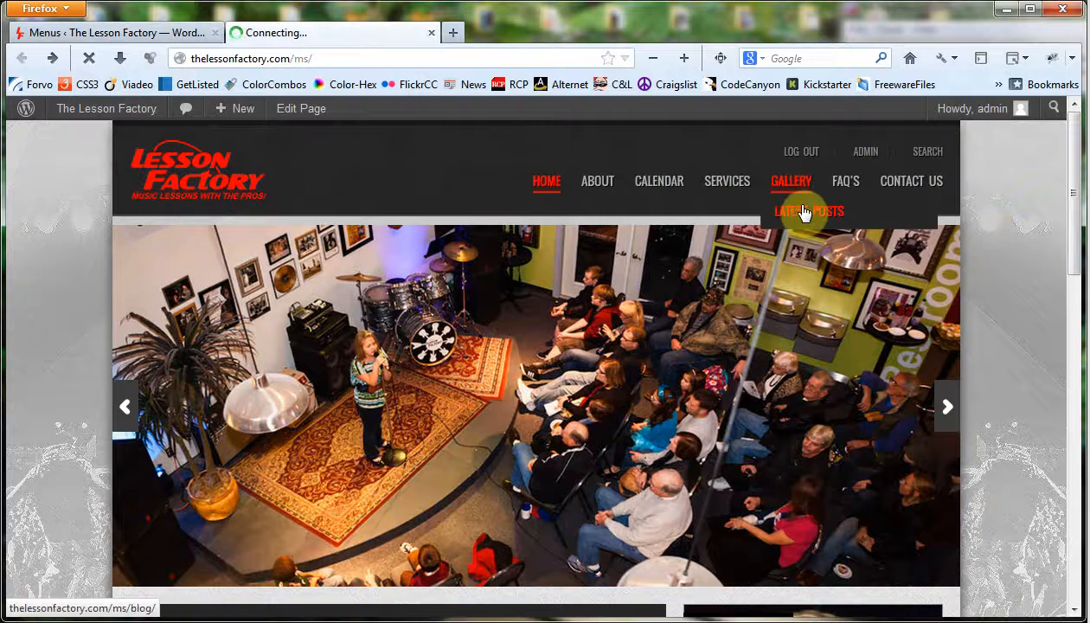
pyautogui.click(804, 211)
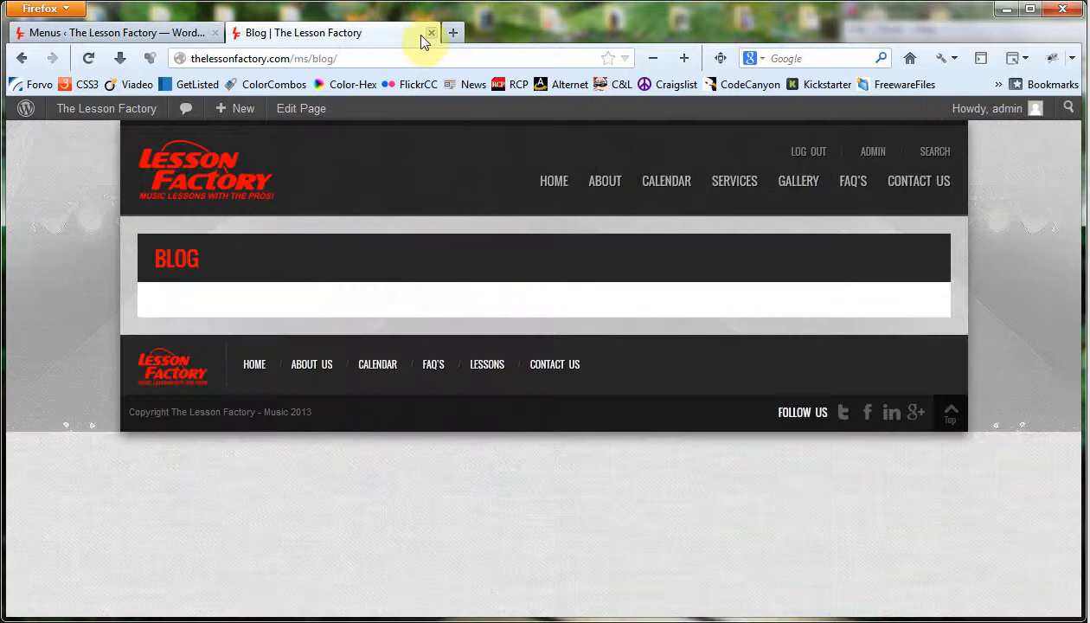
pyautogui.click(21, 58)
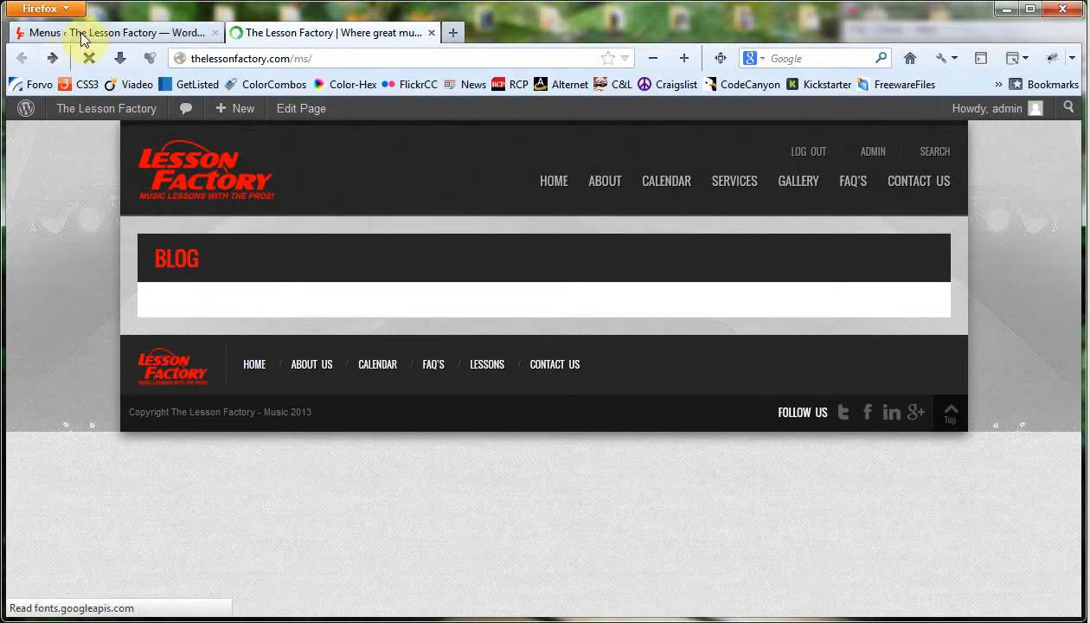
# - Remove the Latest Posts item under Gallery from Main Menu 2, and save the menu
pyautogui.click(83, 39)
pyautogui.scroll(-10, 891, 350)
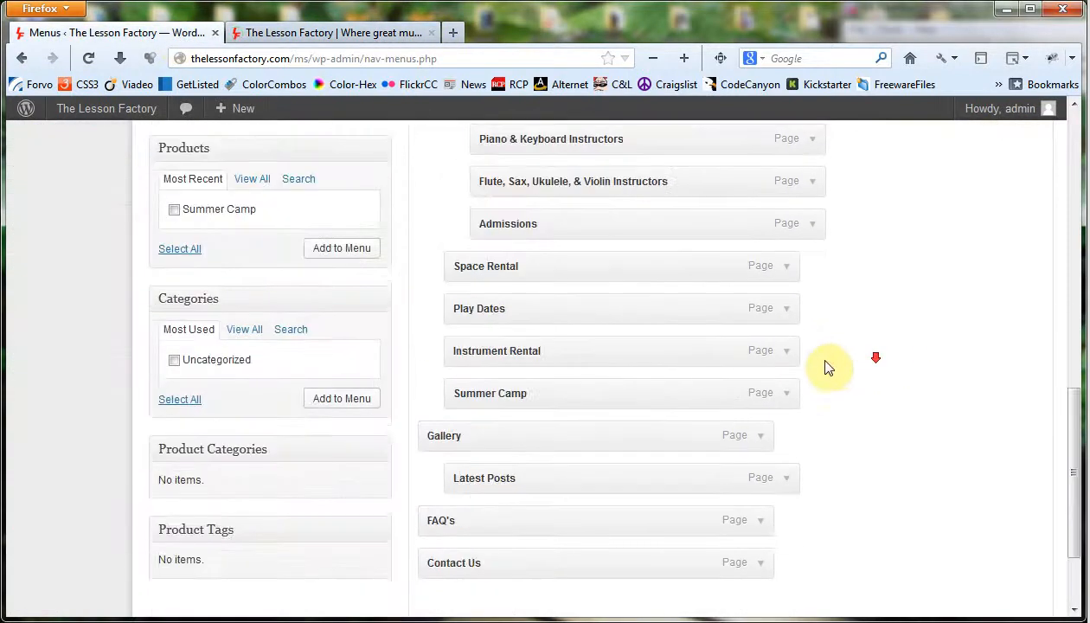
pyautogui.scroll(-3, 765, 367)
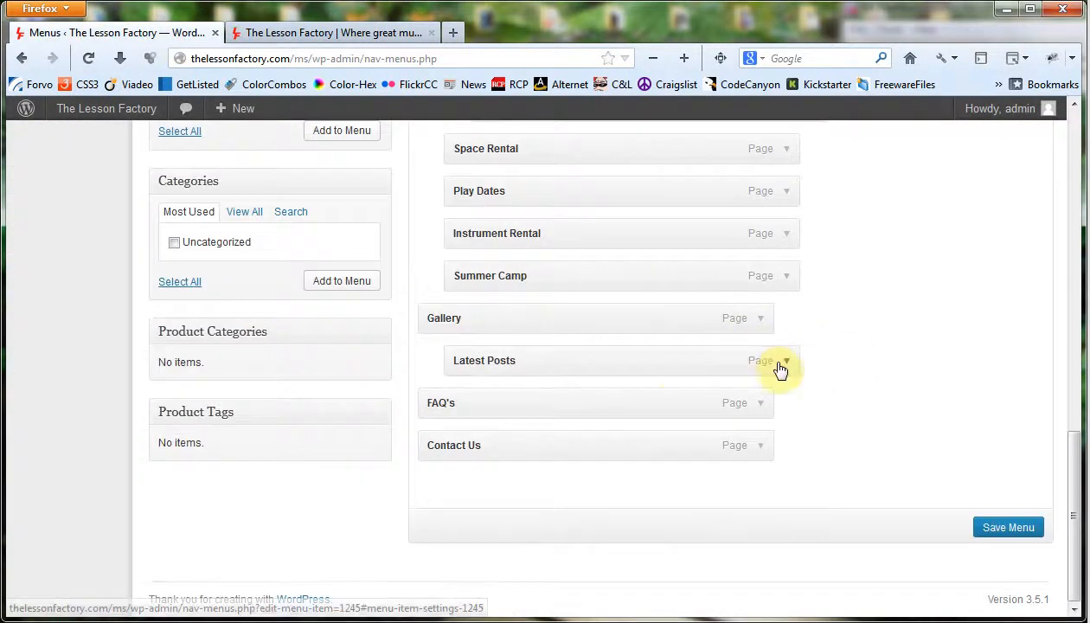
pyautogui.click(779, 360)
pyautogui.click(786, 409)
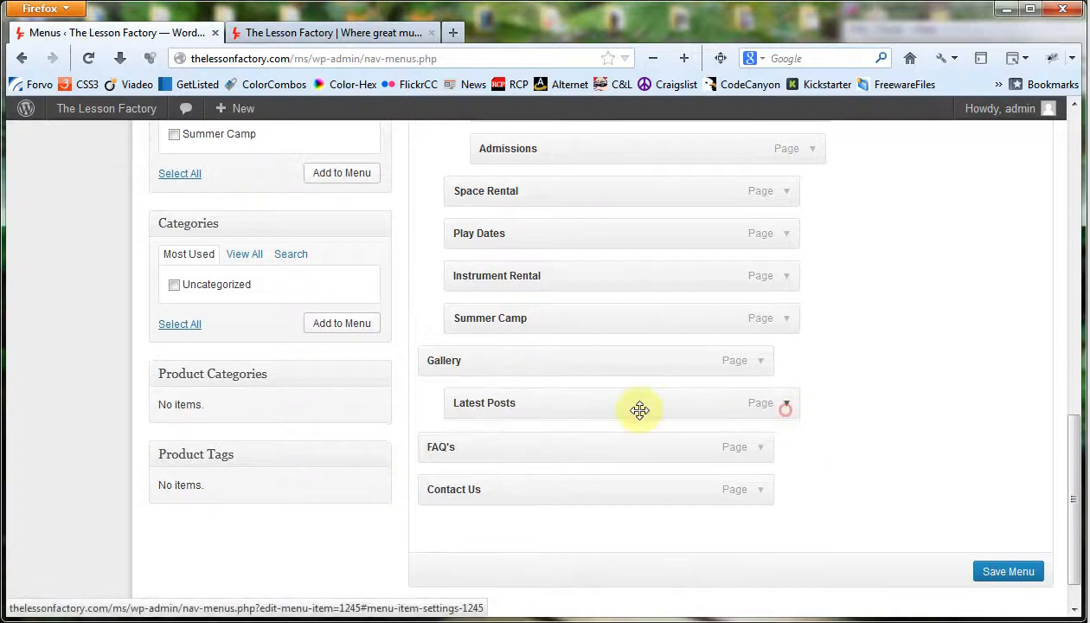
pyautogui.moveTo(545, 455); pyautogui.dragTo(428, 454)
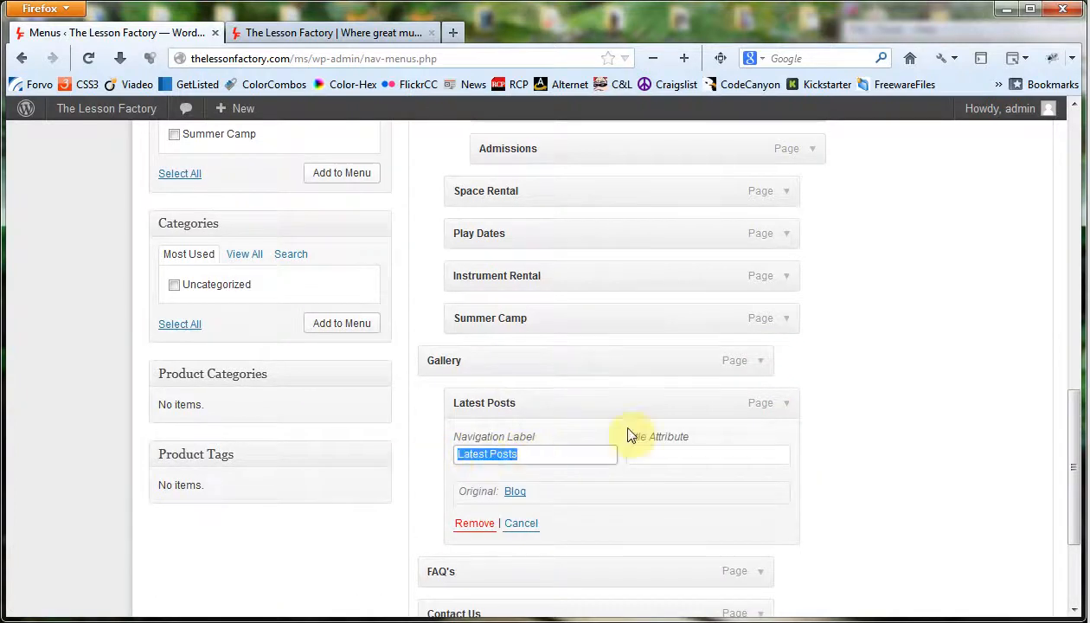
pyautogui.scroll(-2, 830, 420)
pyautogui.click(667, 359)
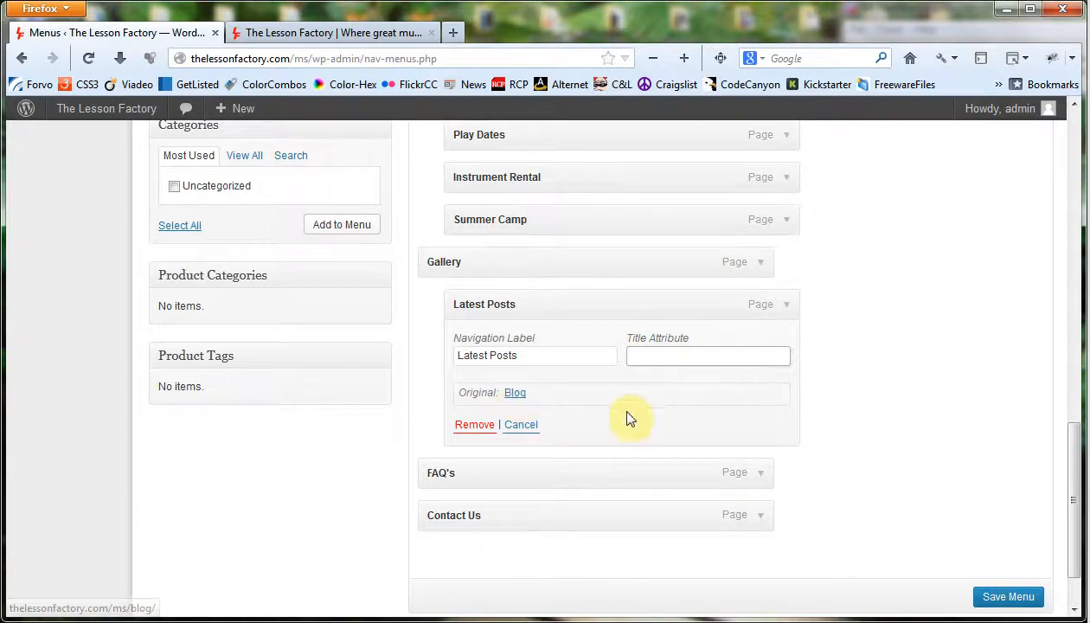
pyautogui.click(473, 427)
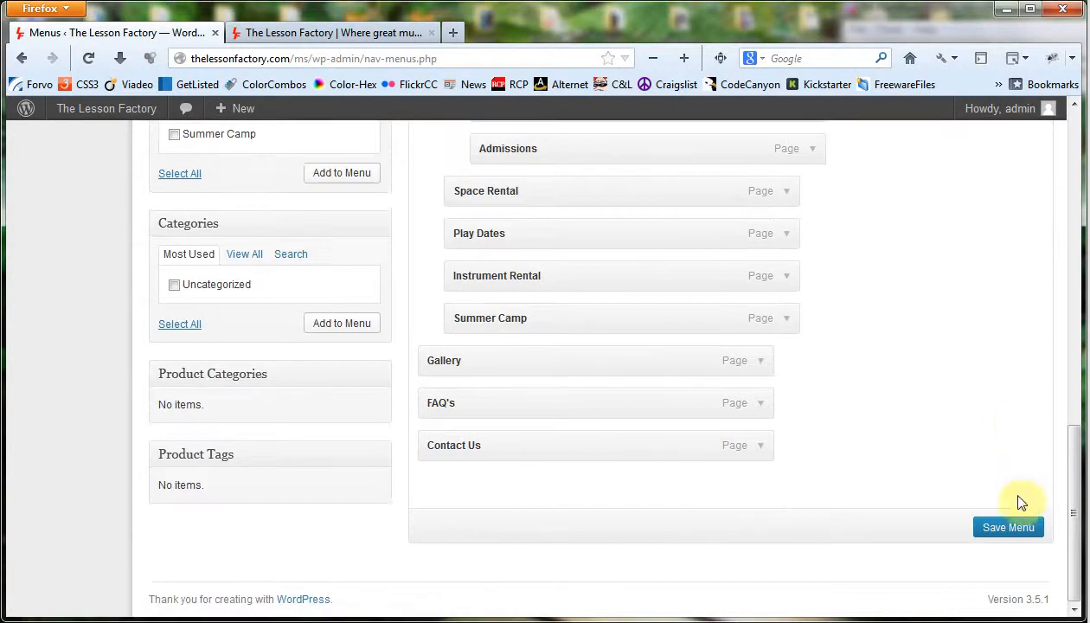
pyautogui.click(1012, 531)
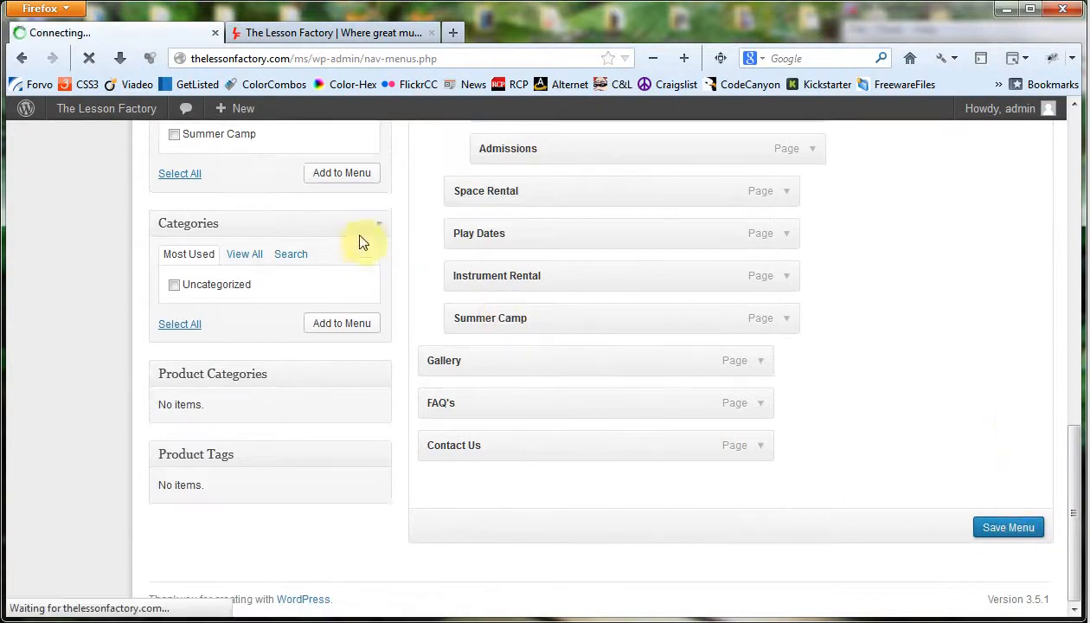
# - Reload the live home page and check the drop-downs of its main navigation
pyautogui.click(372, 32)
pyautogui.click(86, 64)
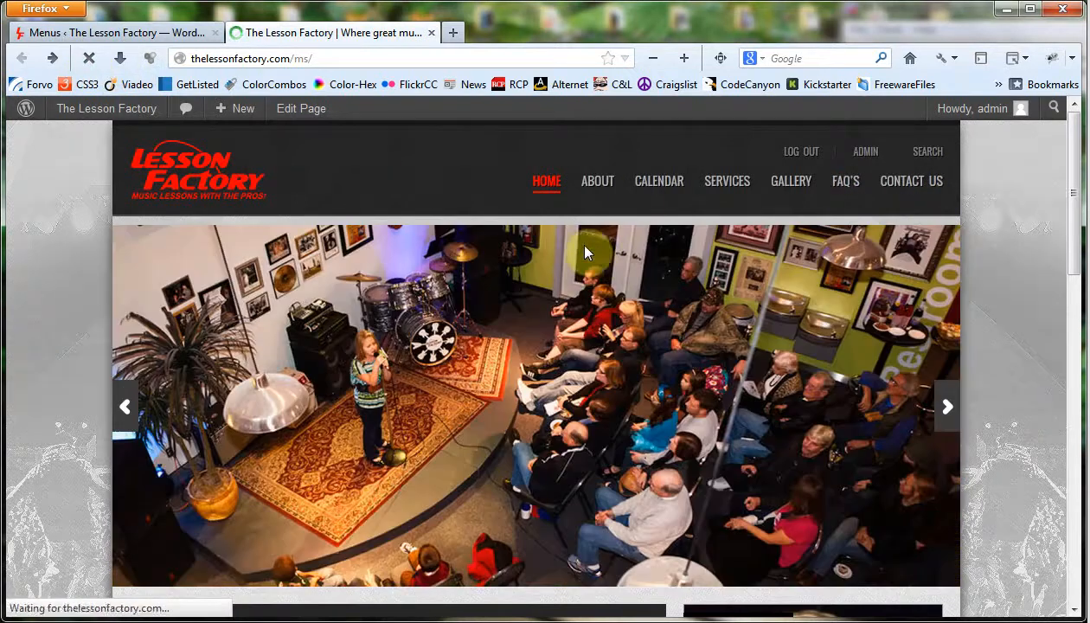
pyautogui.moveTo(599, 185)
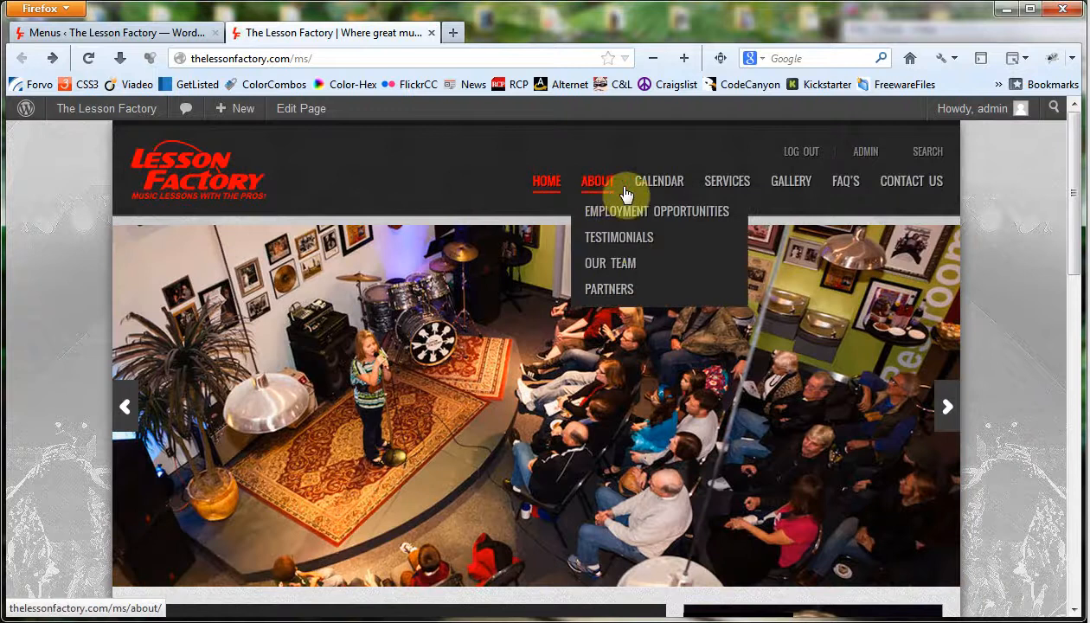
pyautogui.moveTo(686, 199)
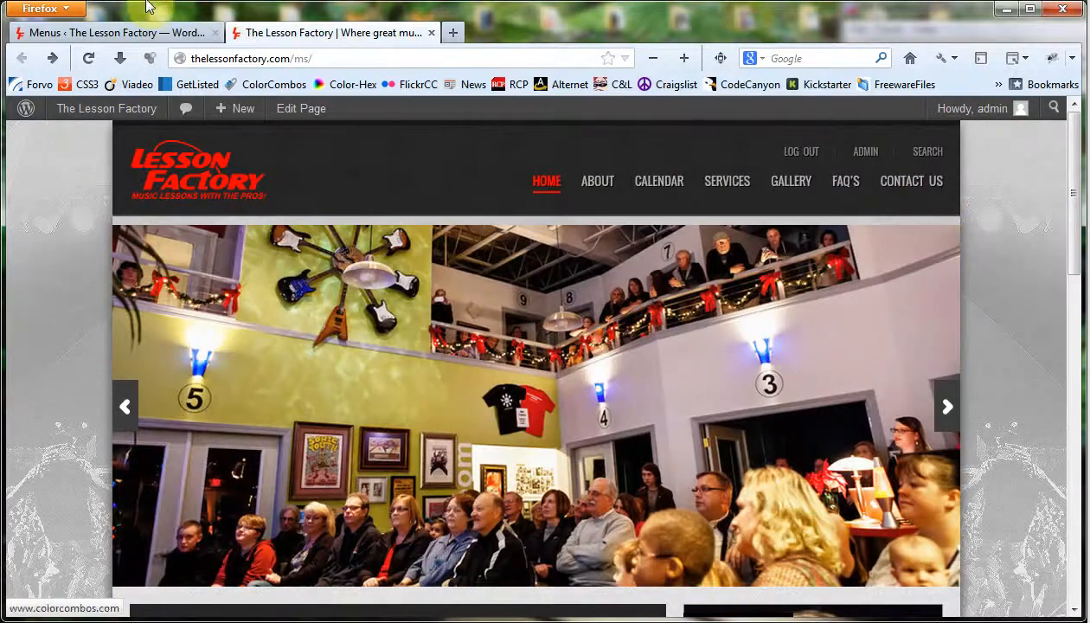
# - Add the Summer Camp product to Main Menu 2
pyautogui.click(142, 37)
pyautogui.scroll(-9, 566, 323)
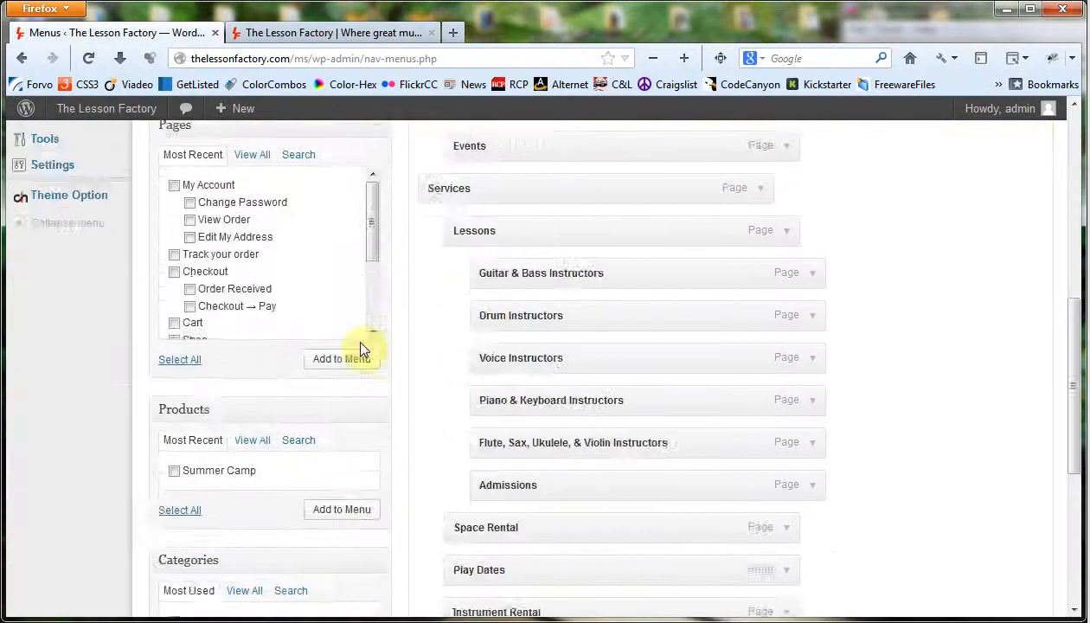
pyautogui.scroll(2, 246, 224)
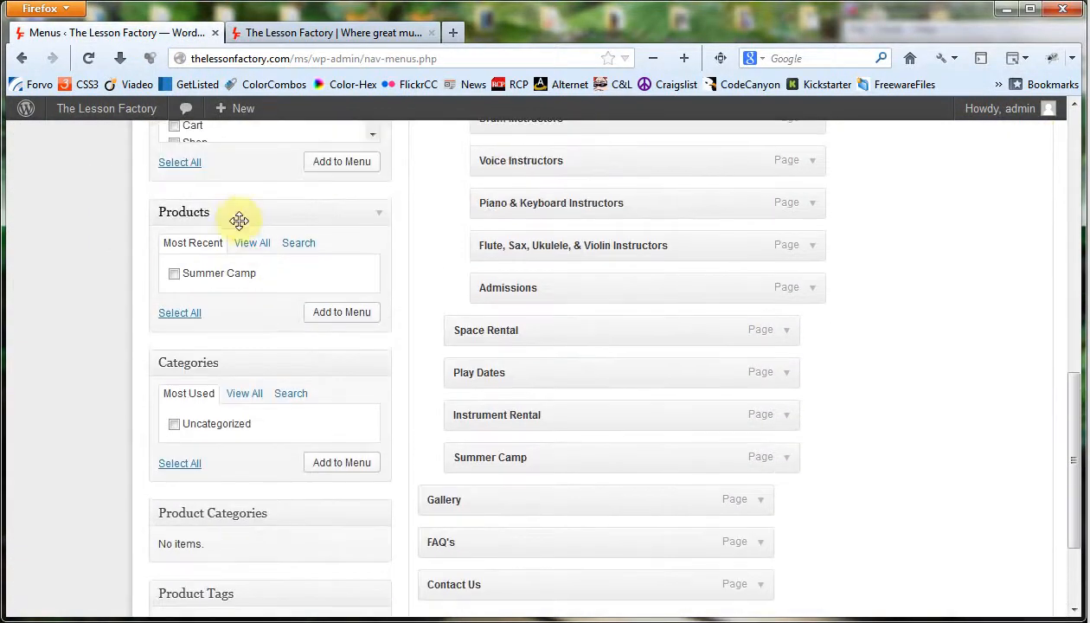
pyautogui.scroll(-3, 238, 275)
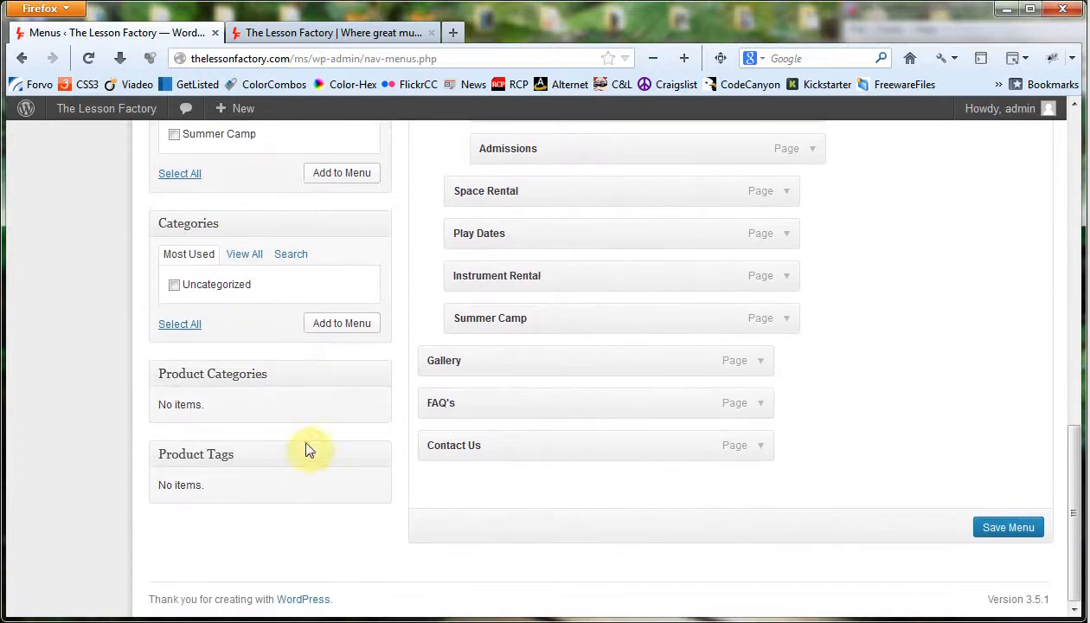
pyautogui.scroll(2, 303, 454)
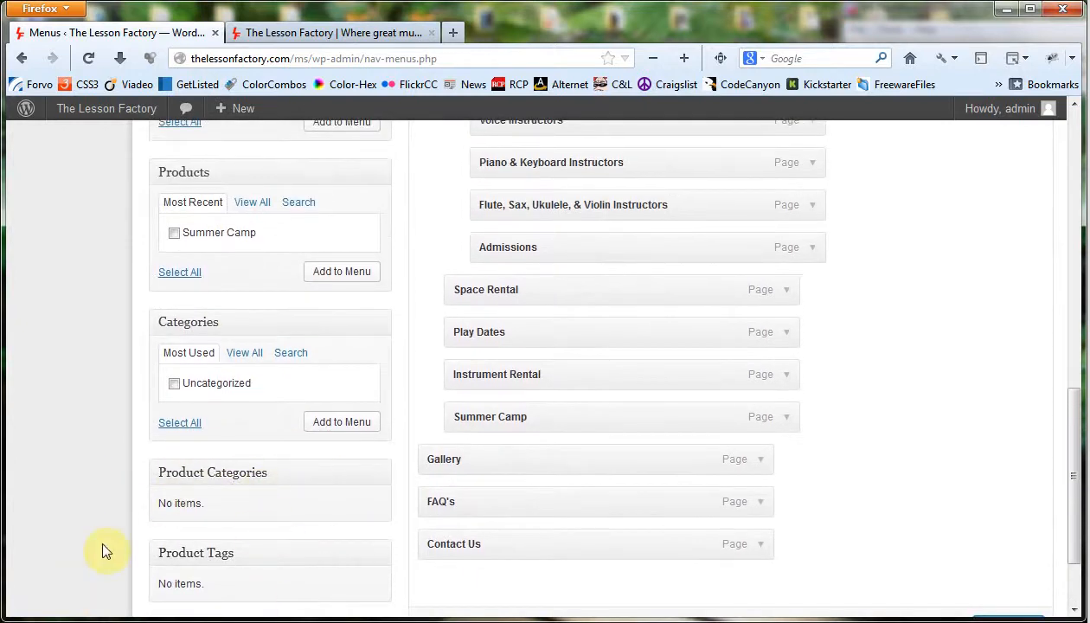
pyautogui.scroll(2, 251, 474)
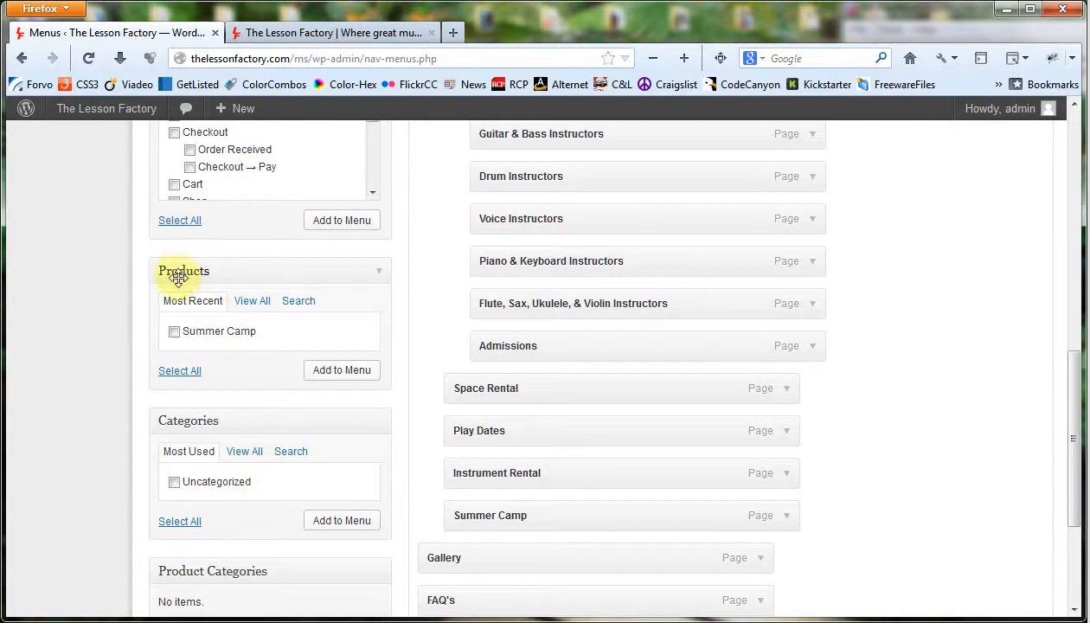
pyautogui.click(174, 331)
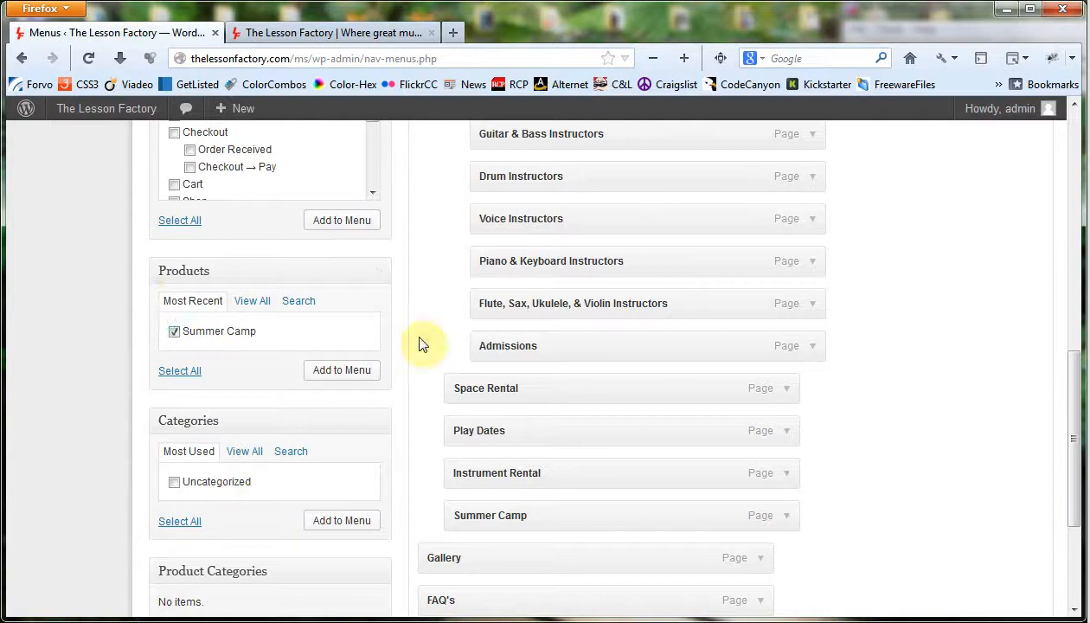
pyautogui.click(337, 370)
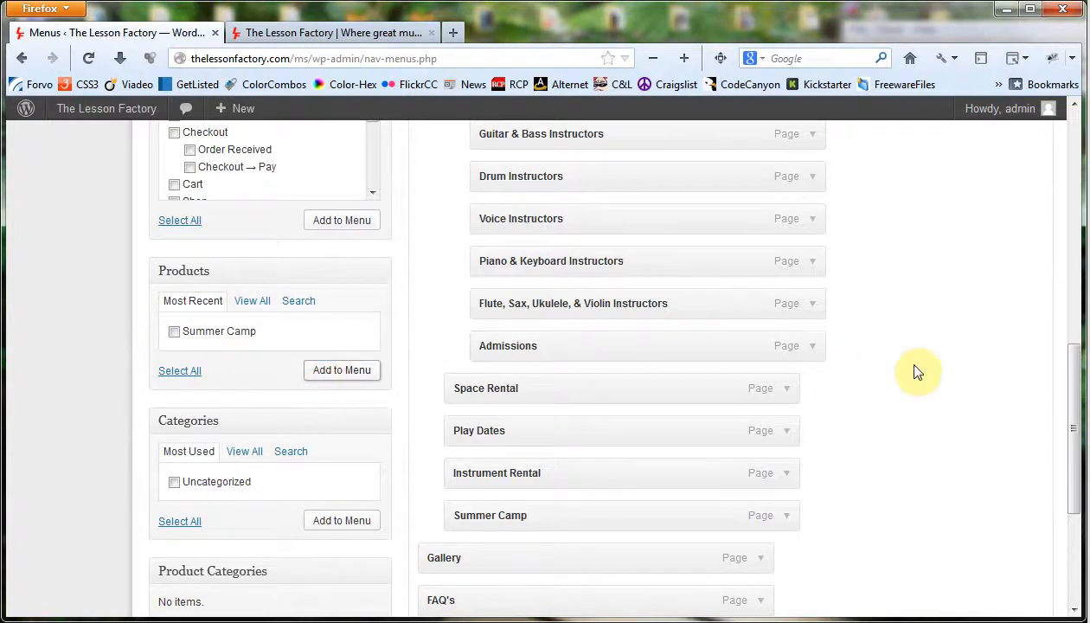
# - Move the Summer Camp product from the end of the menu to a sub-item under Gallery, and save the menu
pyautogui.scroll(-5, 905, 377)
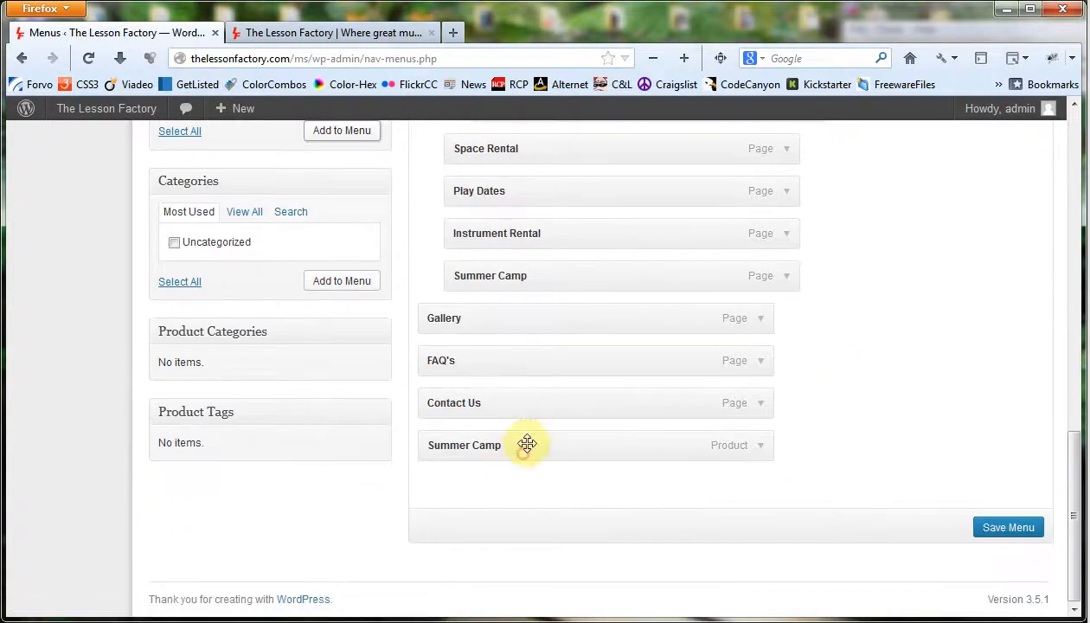
pyautogui.moveTo(527, 444); pyautogui.dragTo(569, 406)
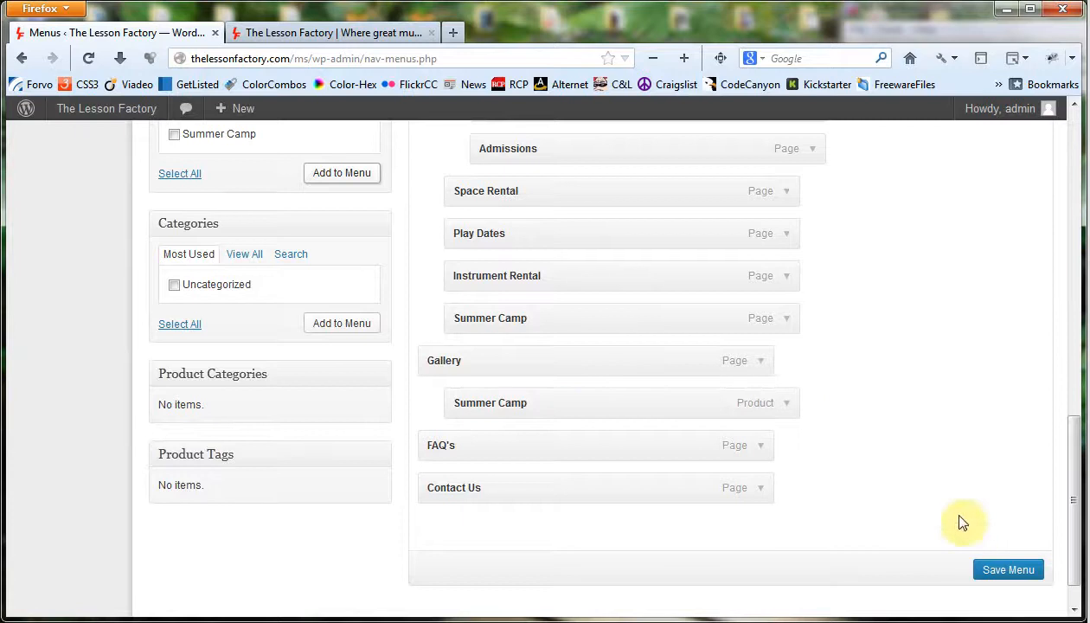
pyautogui.click(999, 570)
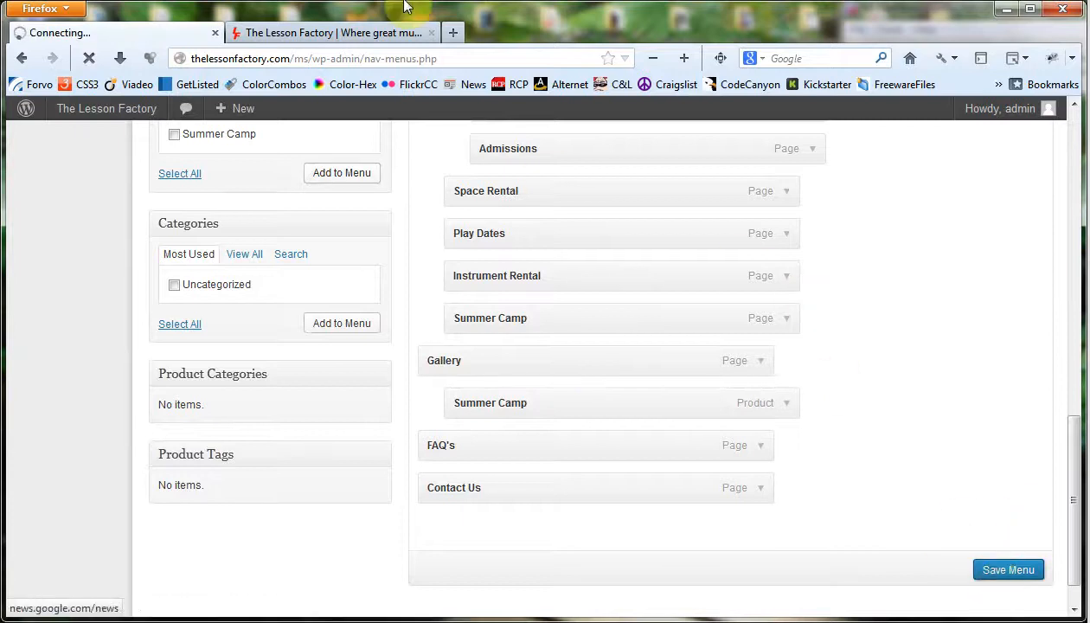
# - Reload the live home page and open the Summer Camp entry under Gallery
pyautogui.click(274, 28)
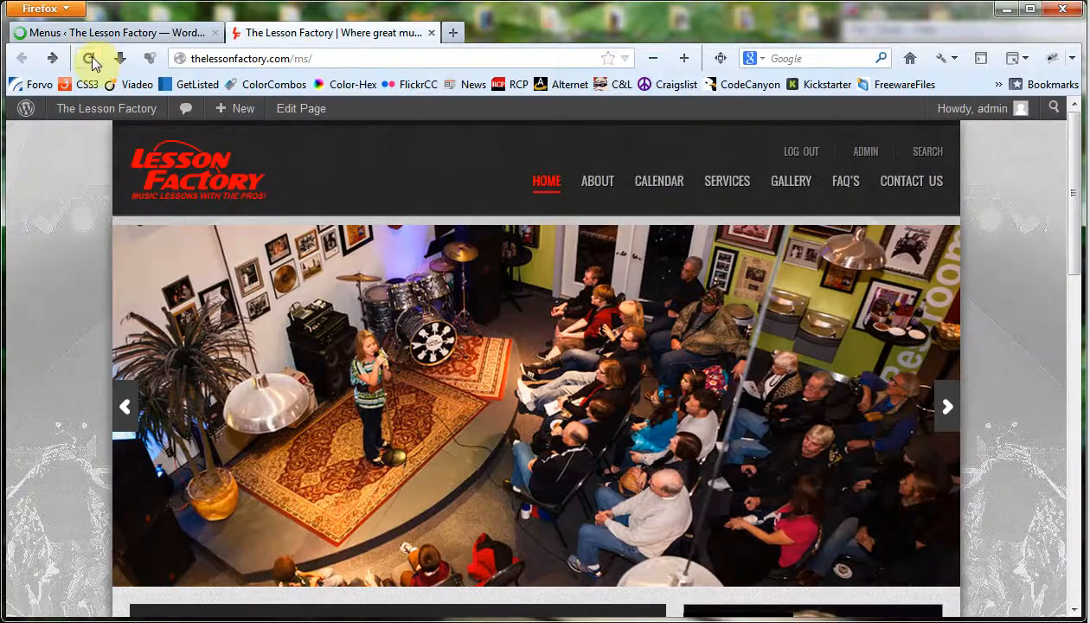
pyautogui.click(90, 59)
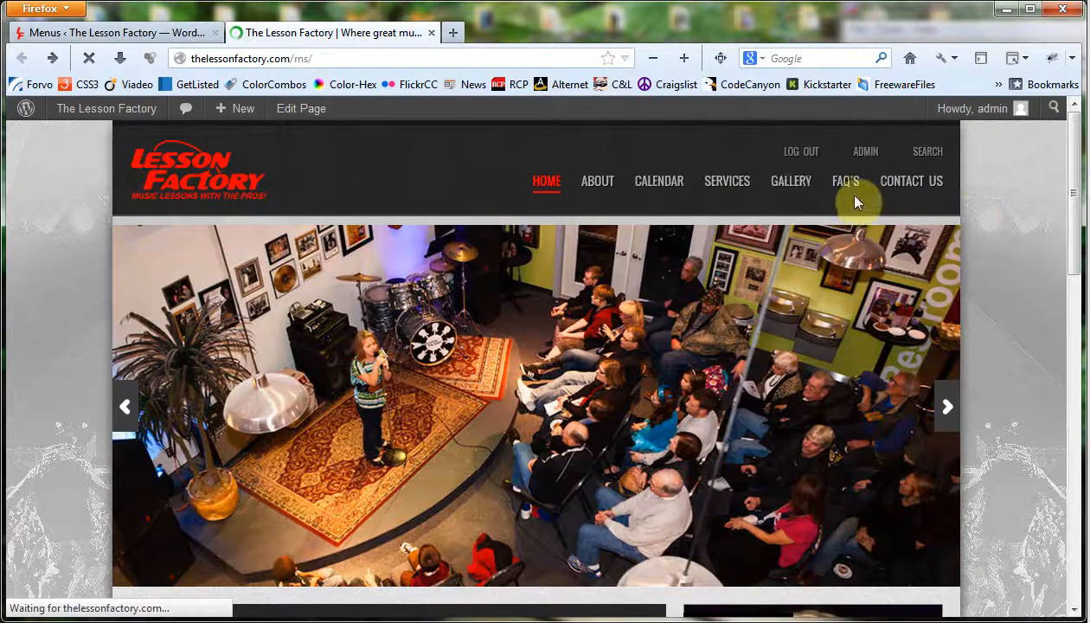
pyautogui.moveTo(806, 185)
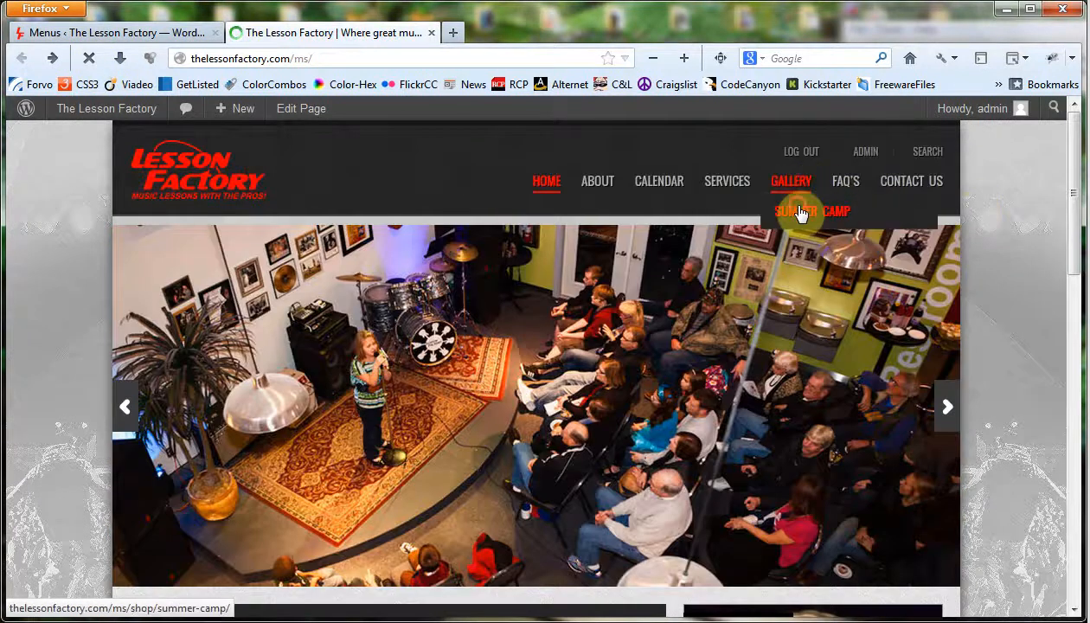
pyautogui.click(802, 212)
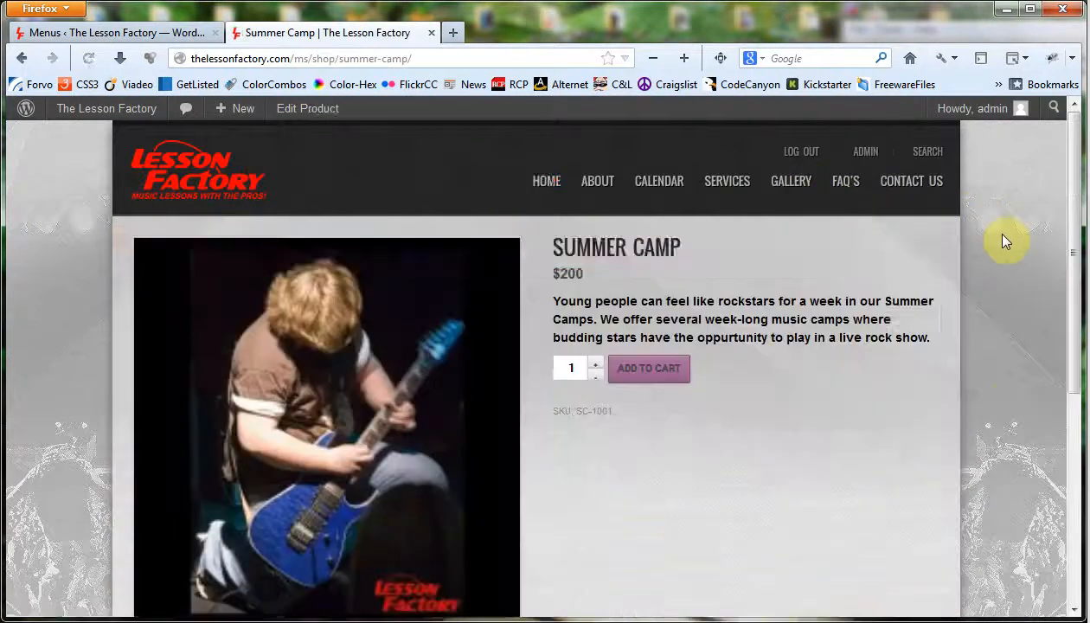
# - Look through the Summer Camp product page's description and reviews, and return to the home page
pyautogui.scroll(-5, 1006, 242)
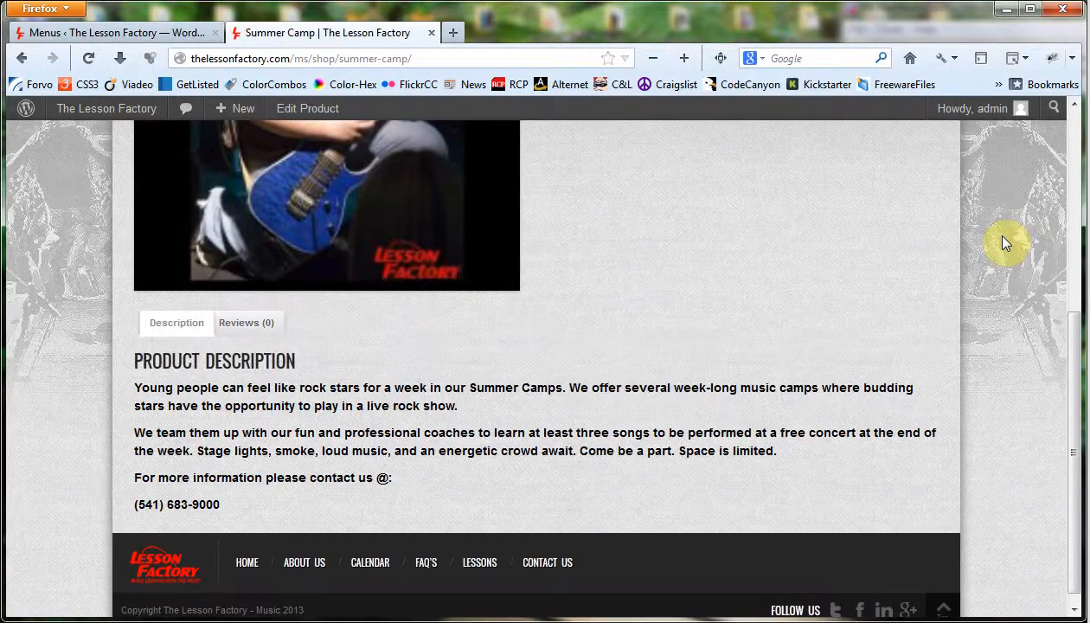
pyautogui.click(263, 313)
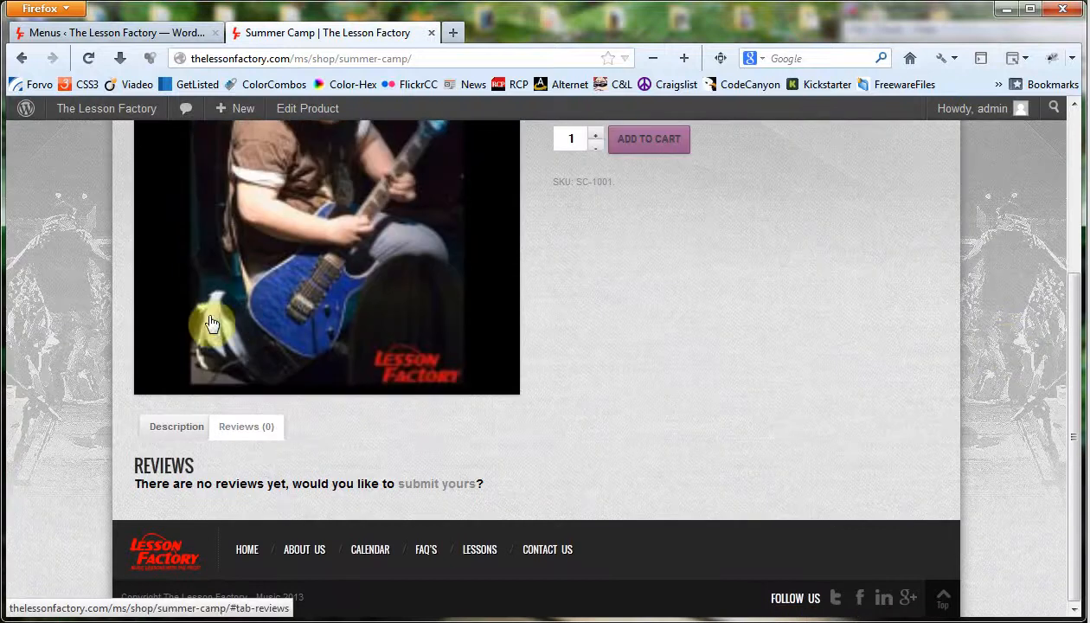
pyautogui.click(177, 440)
pyautogui.scroll(3, 596, 380)
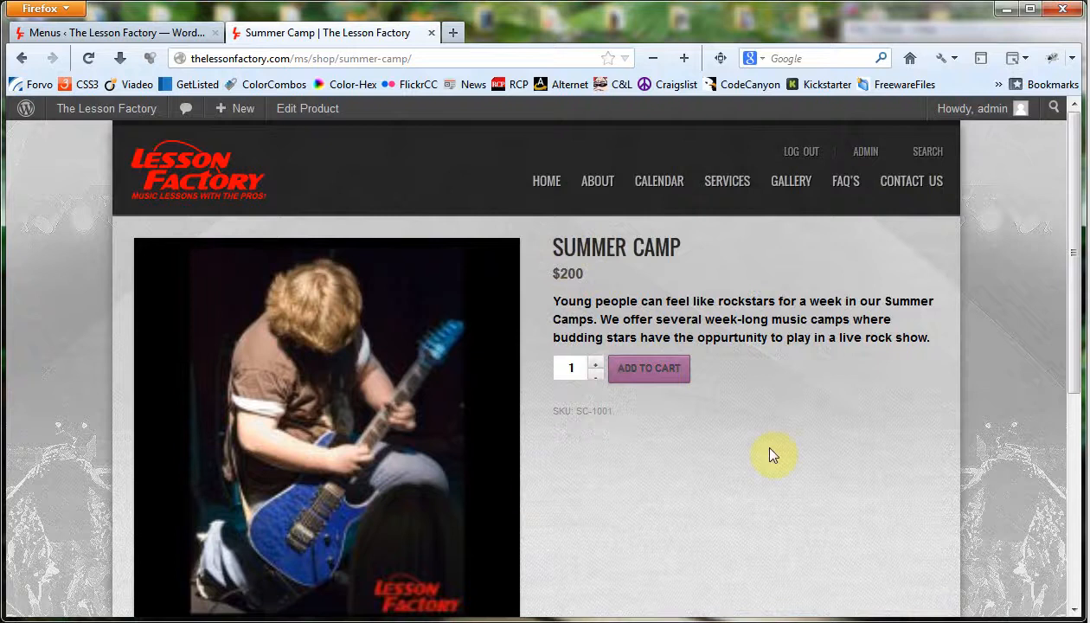
pyautogui.hotkey('alt', 'Left')
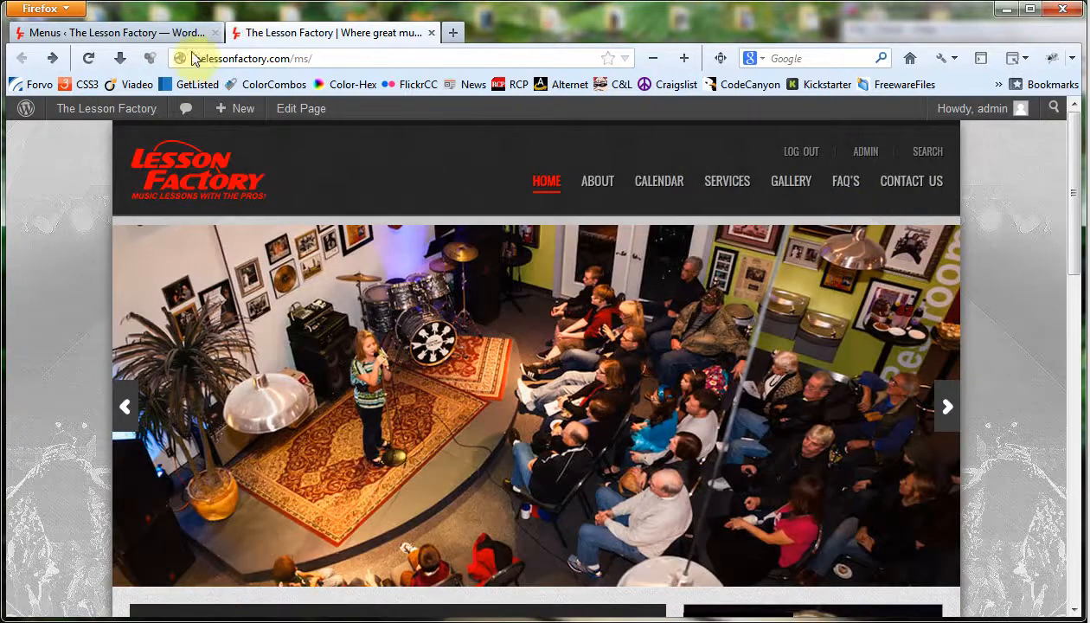
# - Return to the menu editor and open the site's Pages list in a new browser tab
pyautogui.click(126, 33)
pyautogui.scroll(-5, 777, 357)
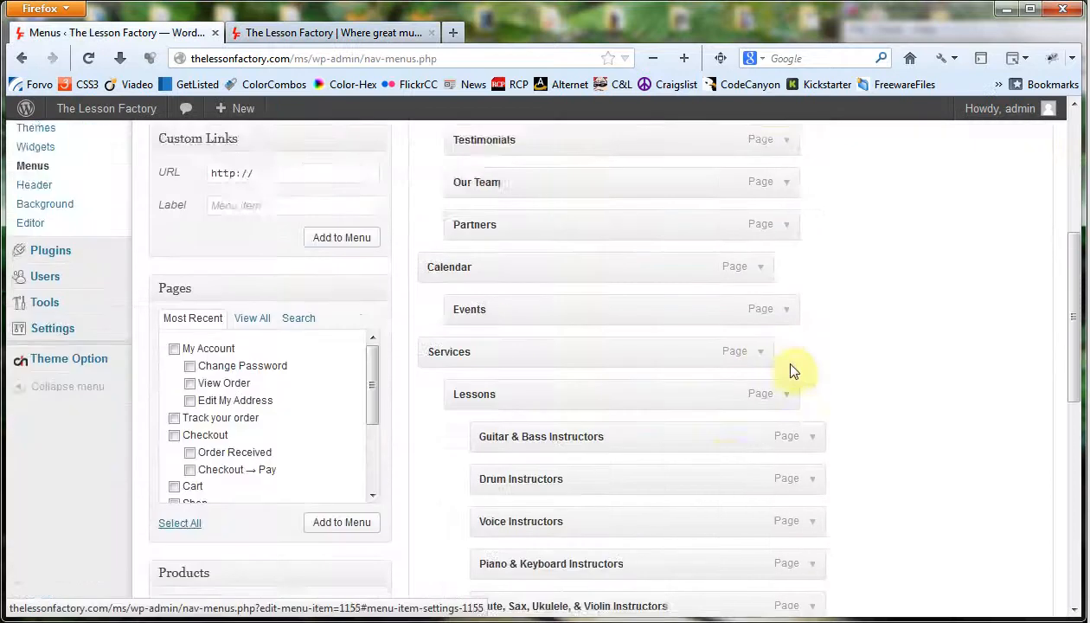
pyautogui.scroll(-3, 725, 396)
pyautogui.scroll(8, 313, 388)
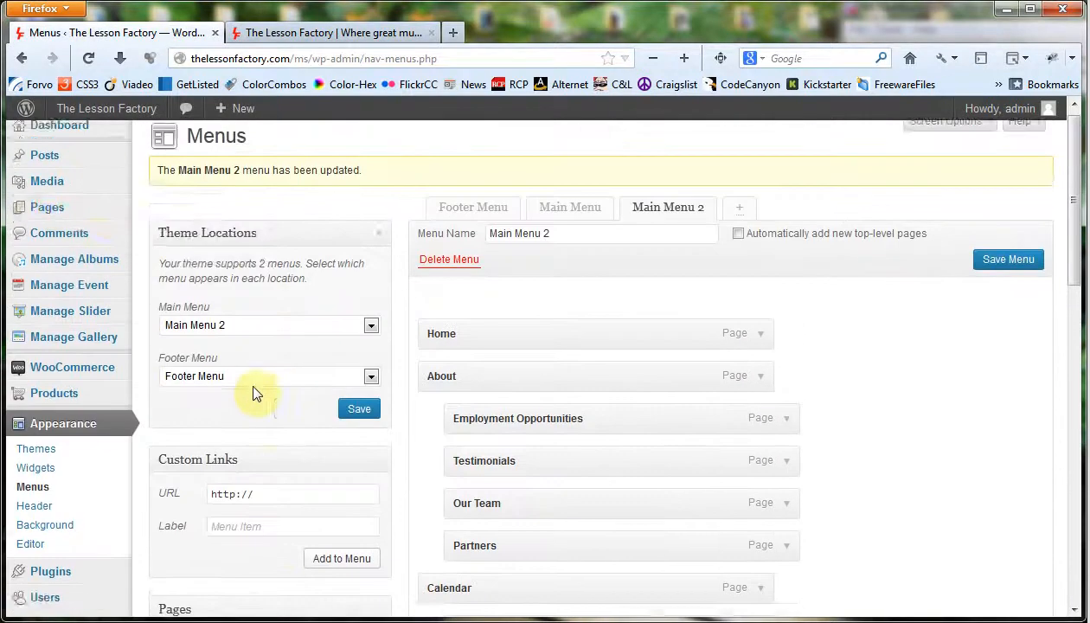
pyautogui.moveTo(48, 215)
pyautogui.rightClick(173, 216)
pyautogui.click(211, 227)
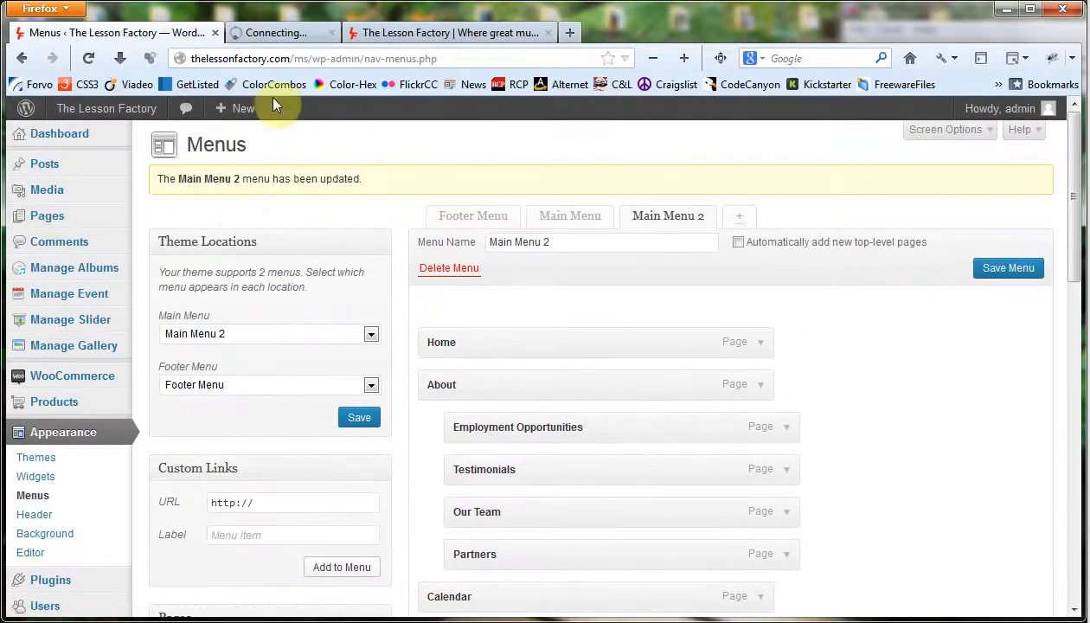
pyautogui.click(322, 34)
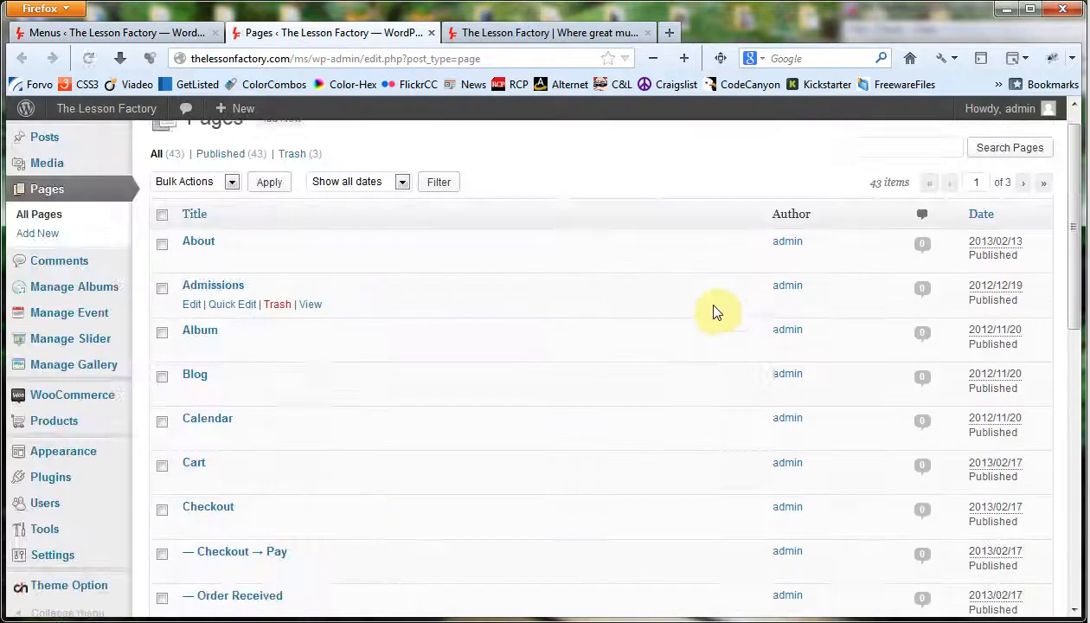
# - Find the Summer Camp page on the second page of the Pages list and open its editor in a new tab
pyautogui.scroll(-10, 711, 316)
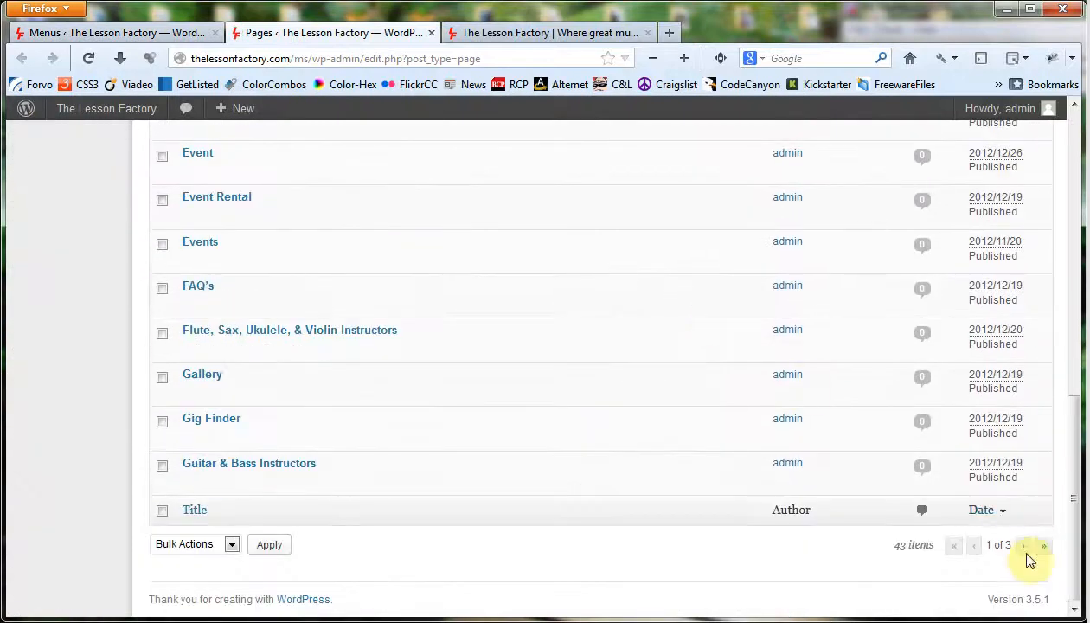
pyautogui.click(1023, 547)
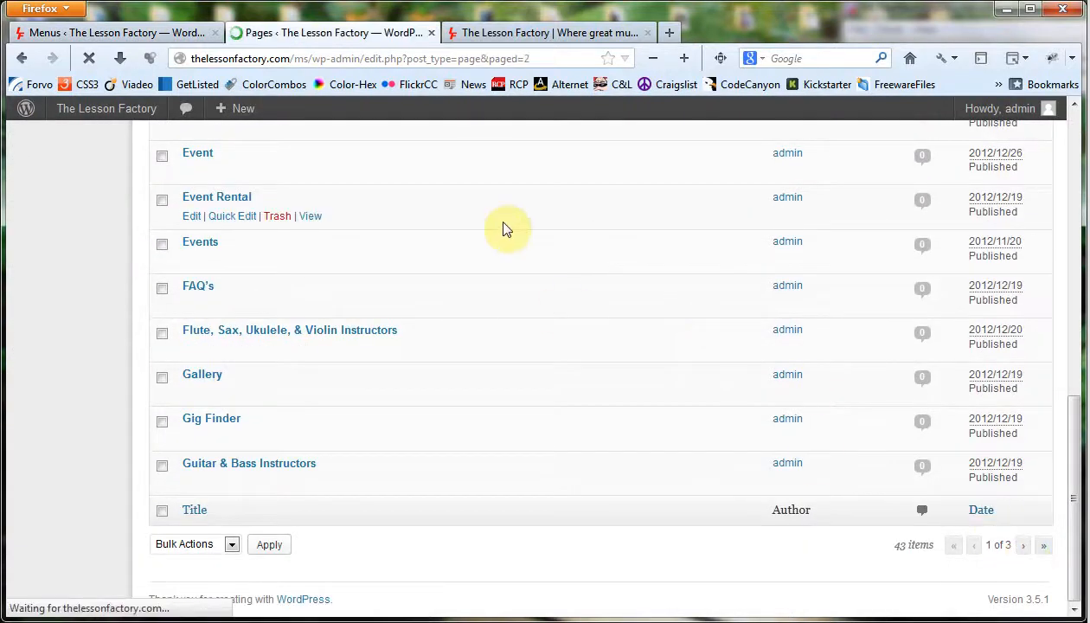
pyautogui.scroll(-12, 506, 227)
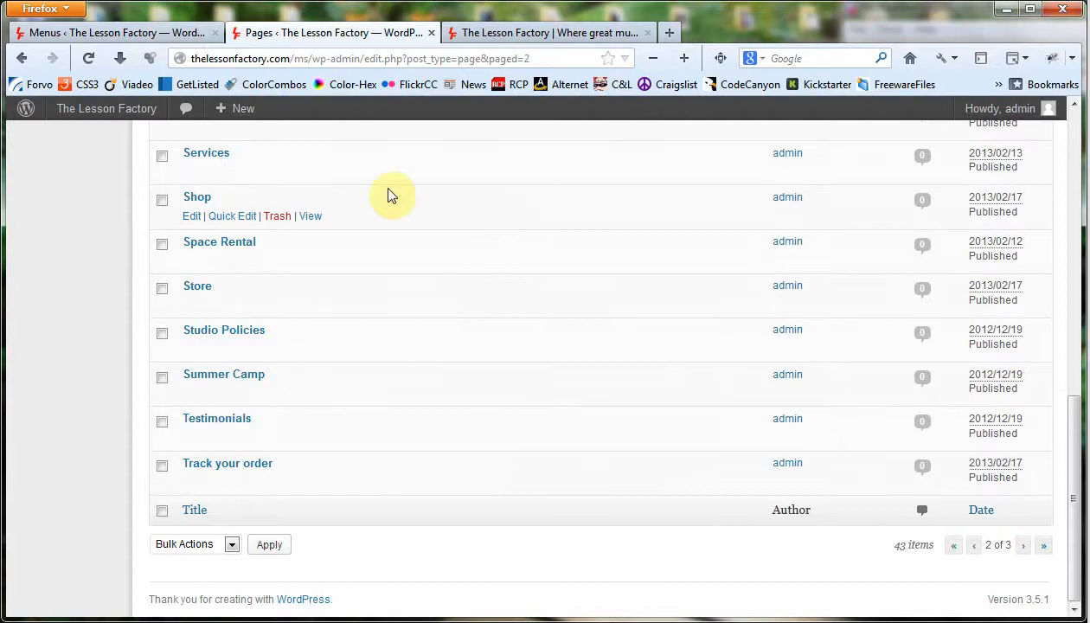
pyautogui.rightClick(225, 376)
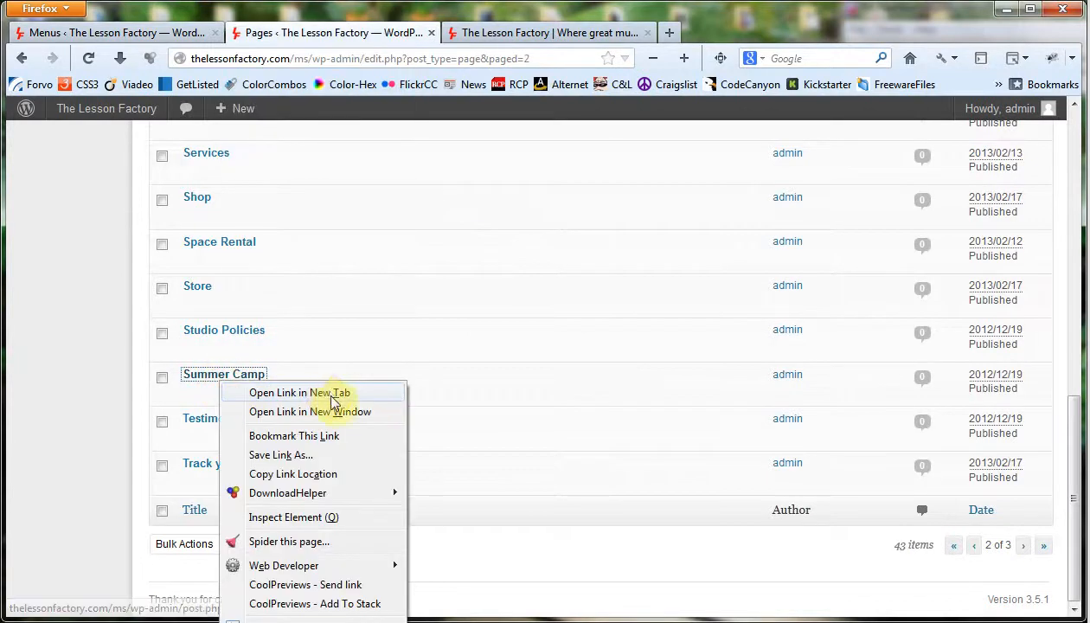
pyautogui.click(277, 394)
pyautogui.click(530, 40)
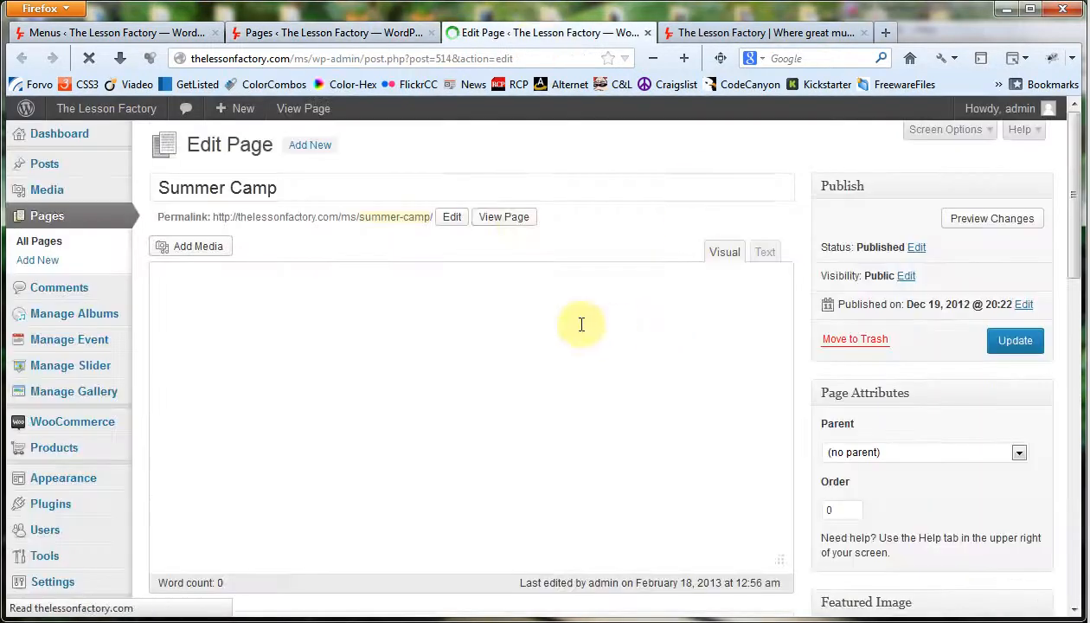
# - View the live Summer Camp page and look through its text and photo gallery
pyautogui.click(511, 217)
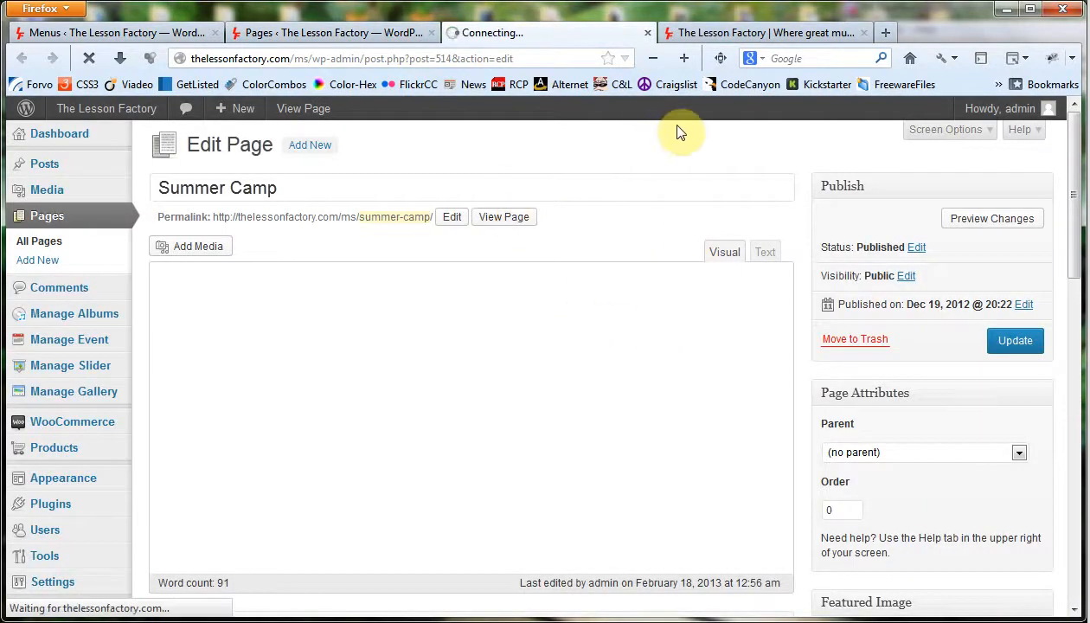
pyautogui.scroll(-5, 424, 330)
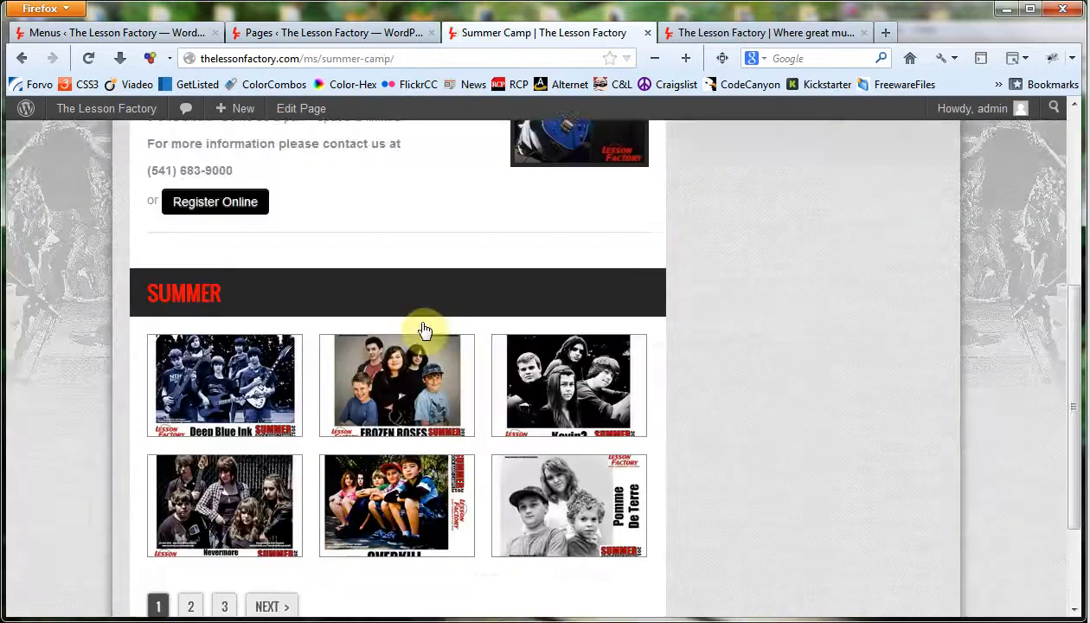
pyautogui.scroll(-2, 423, 330)
pyautogui.scroll(6, 421, 335)
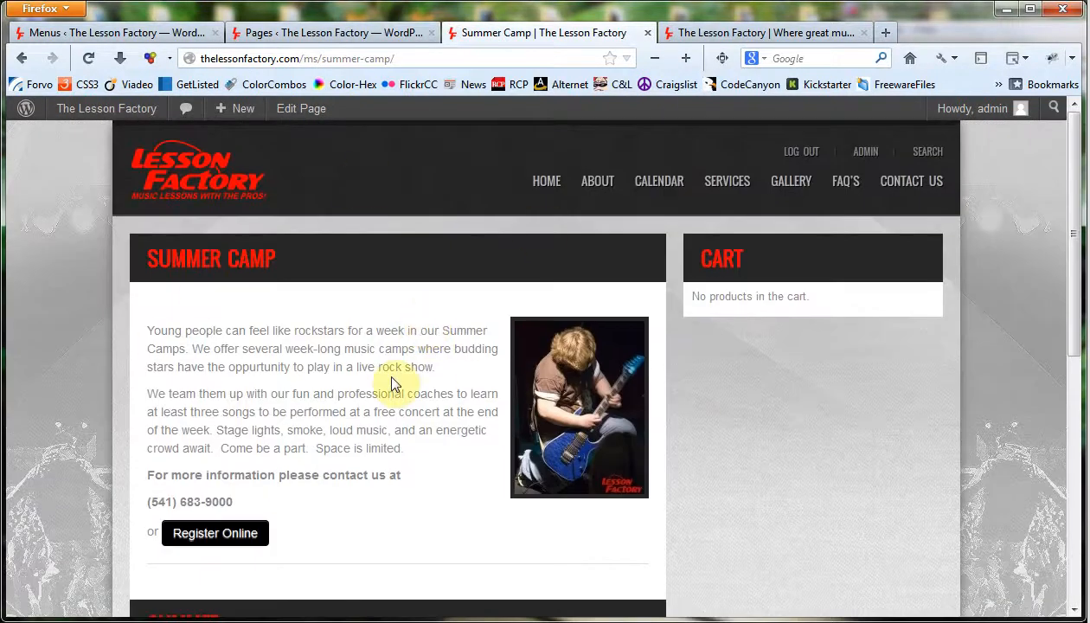
# - In the Pages list tab, switch to the live site and open the Summer Camp product under Gallery
pyautogui.click(750, 33)
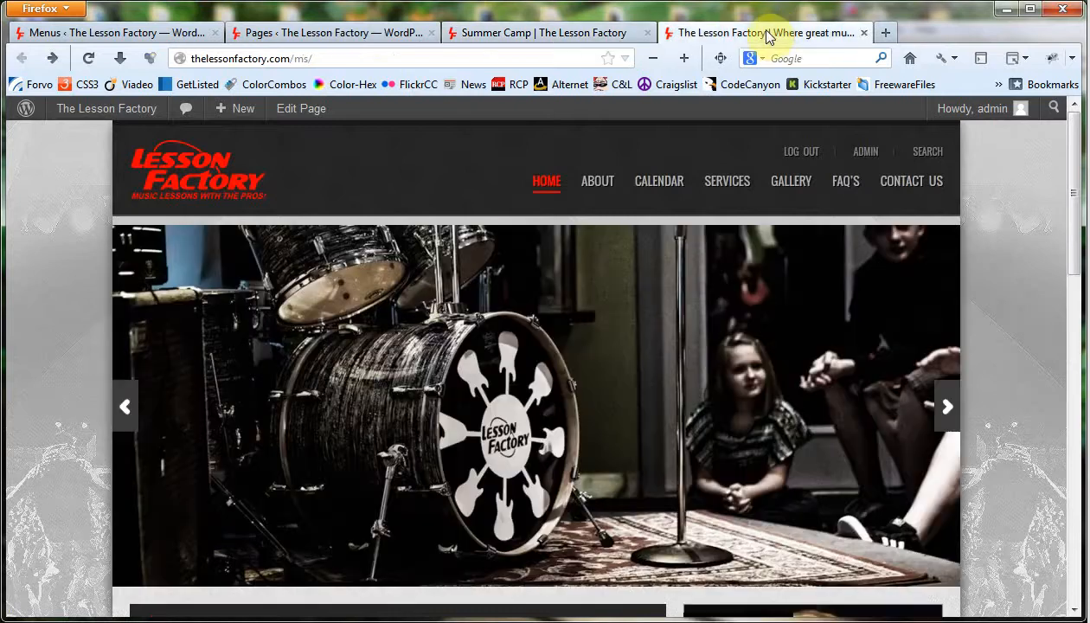
pyautogui.click(309, 32)
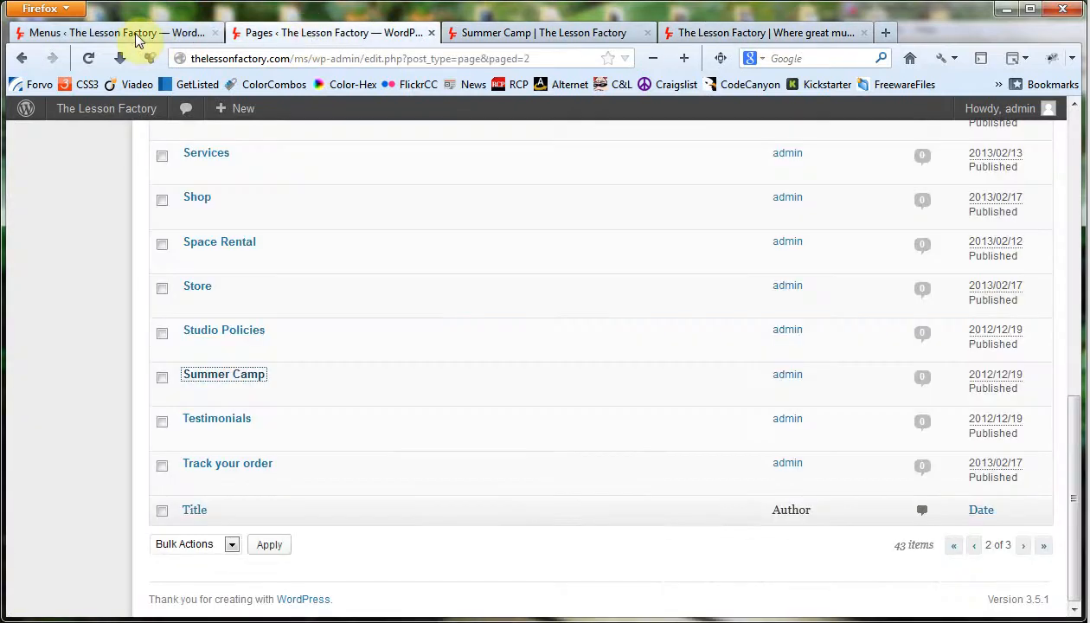
pyautogui.click(143, 32)
pyautogui.click(255, 33)
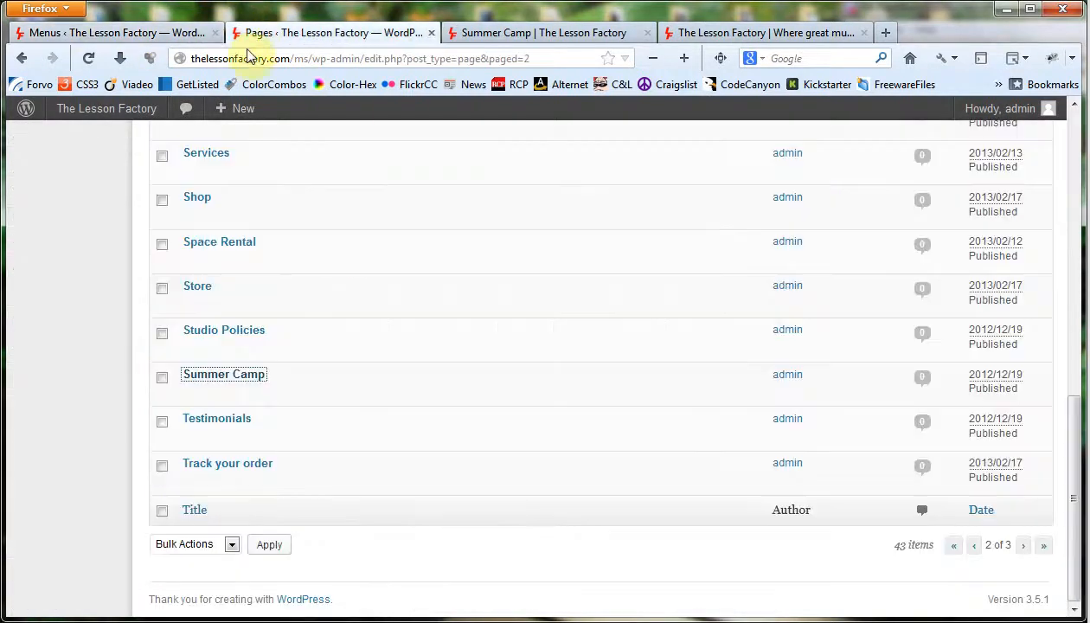
pyautogui.click(107, 108)
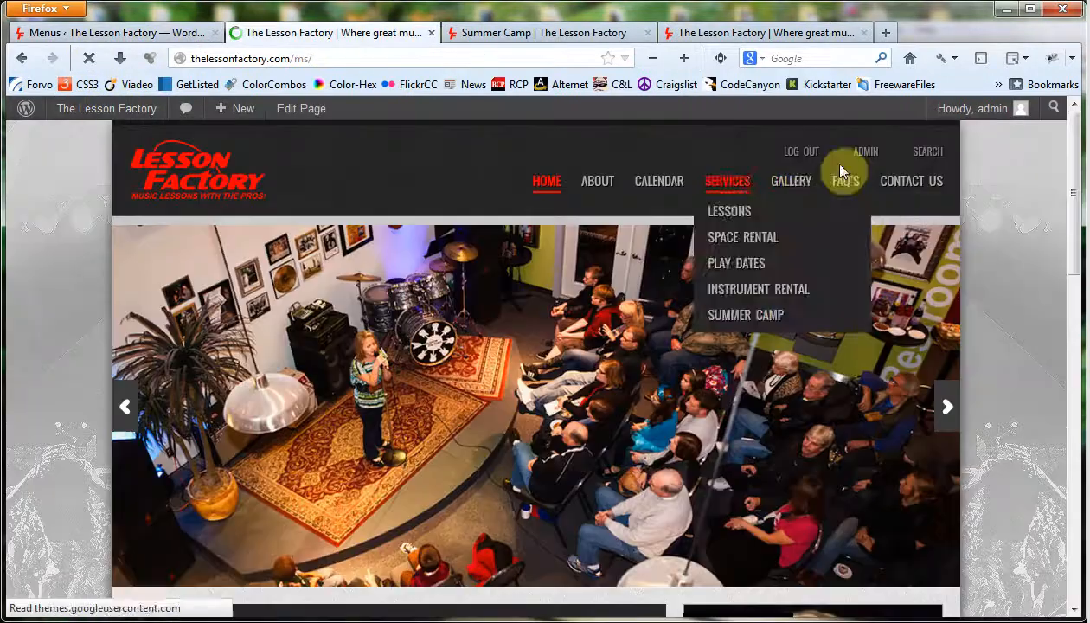
pyautogui.moveTo(792, 184)
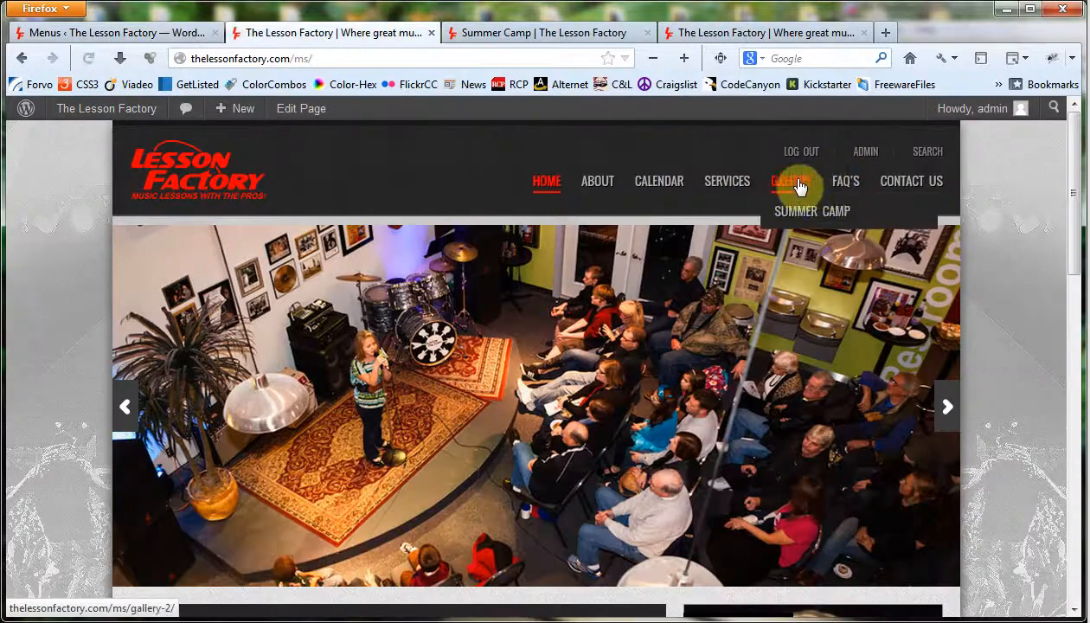
pyautogui.click(794, 214)
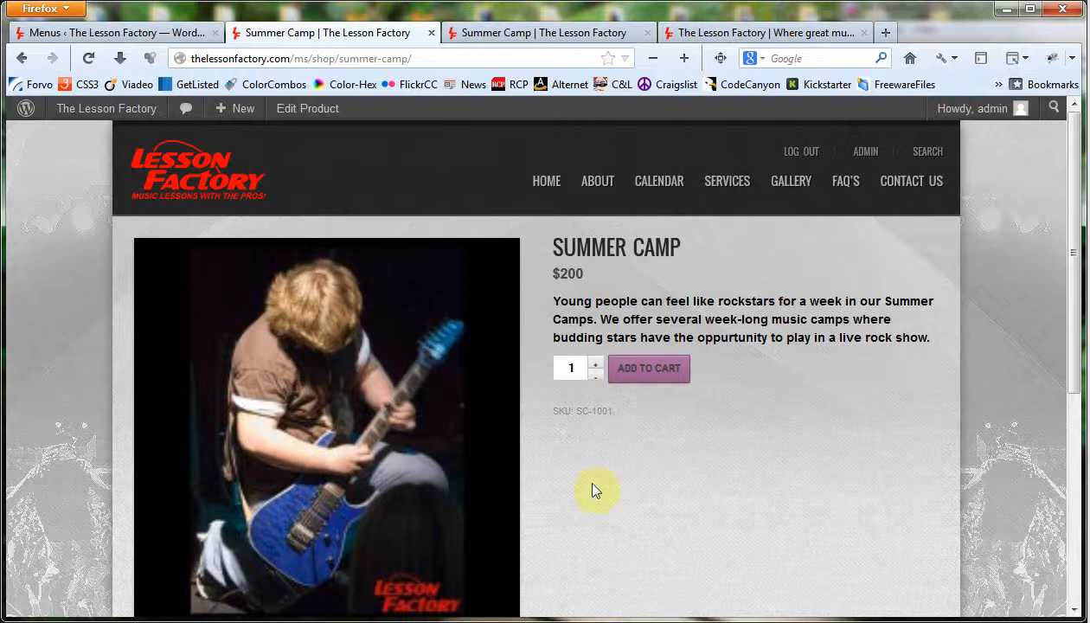
# - Compare the regular Summer Camp page, also linked under Services, with the Summer Camp product linked under Gallery
pyautogui.click(543, 35)
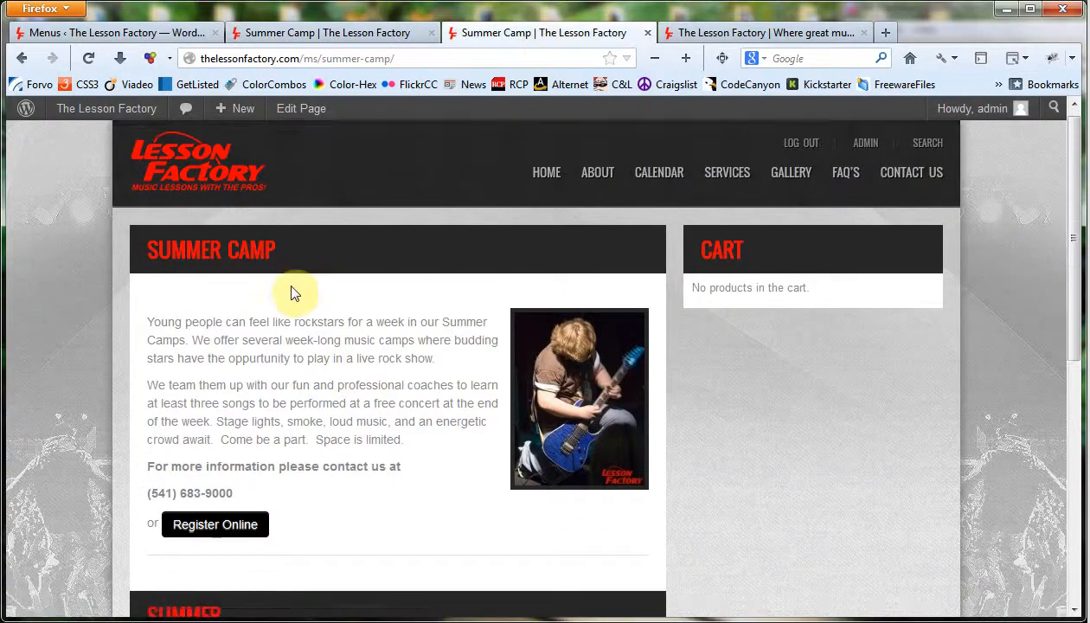
pyautogui.scroll(-8, 291, 292)
pyautogui.scroll(8, 291, 294)
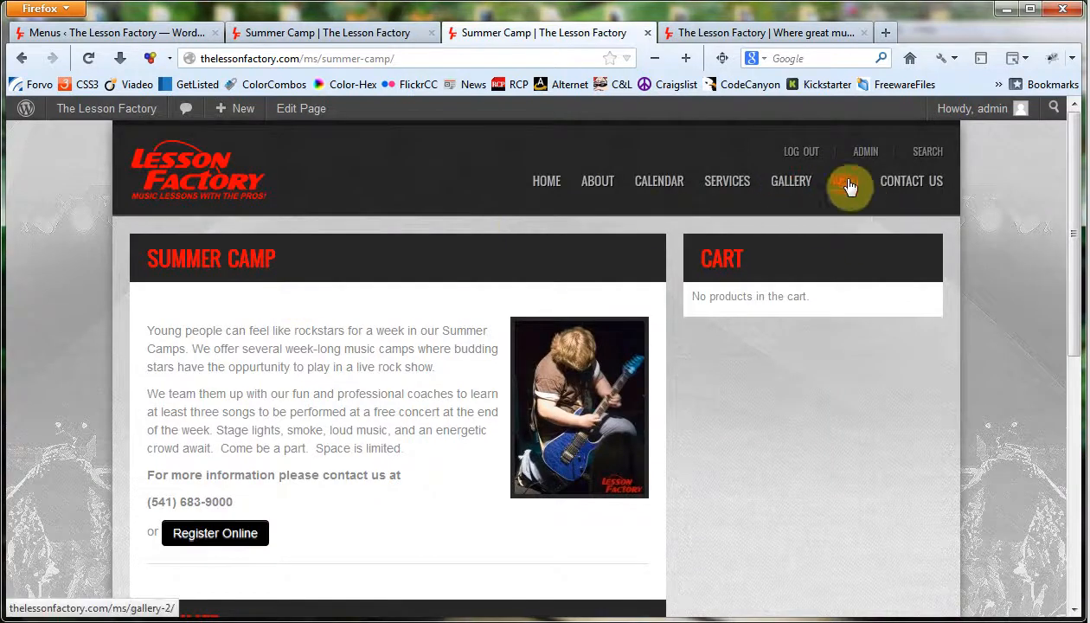
pyautogui.moveTo(727, 188)
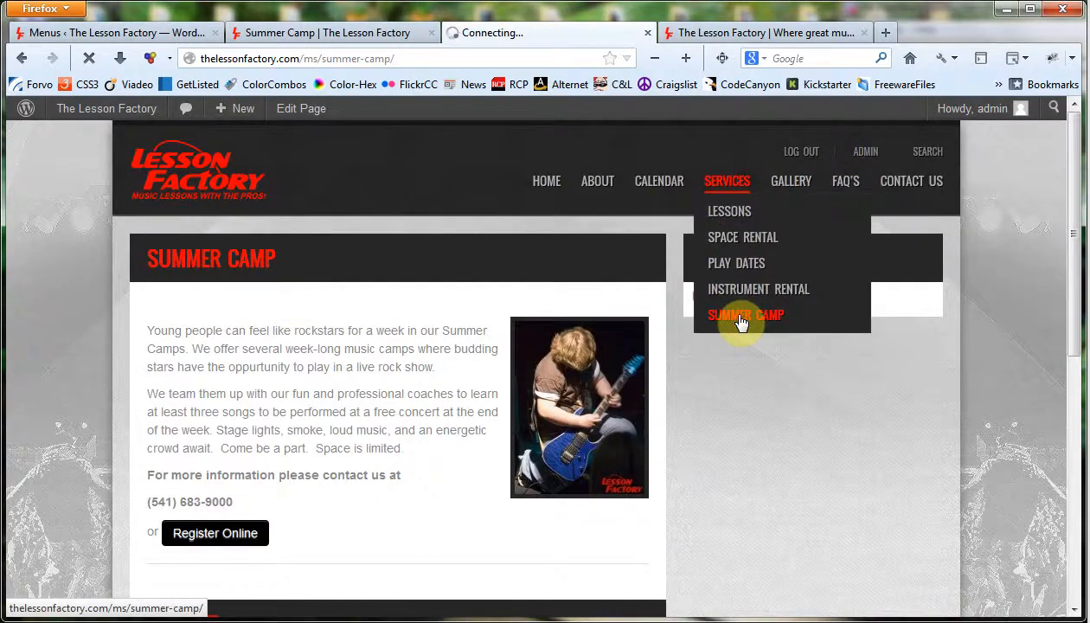
pyautogui.moveTo(800, 190)
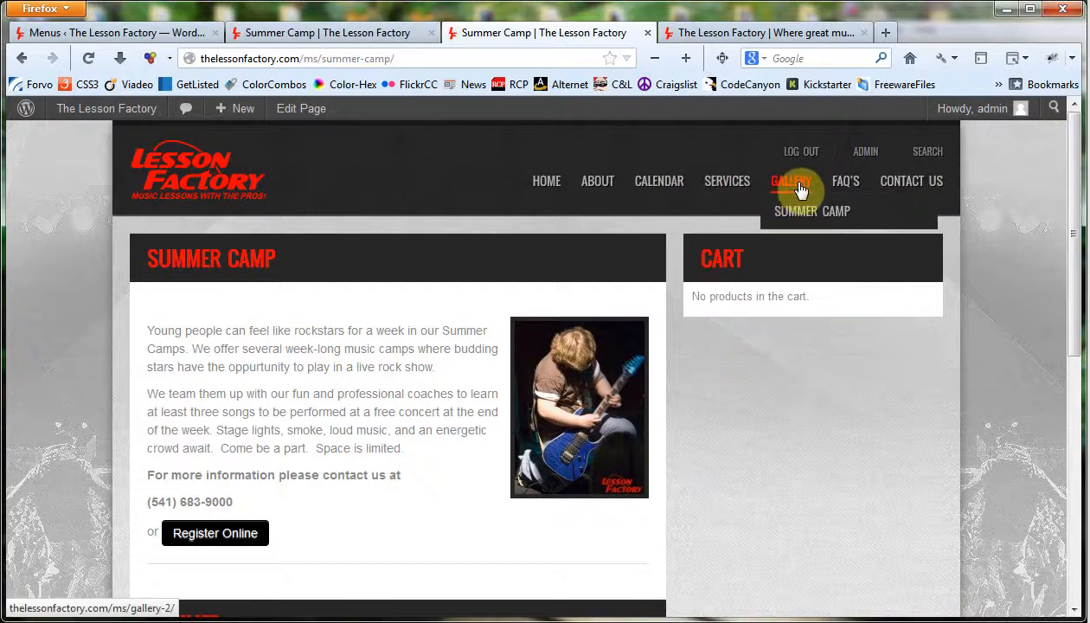
pyautogui.click(804, 212)
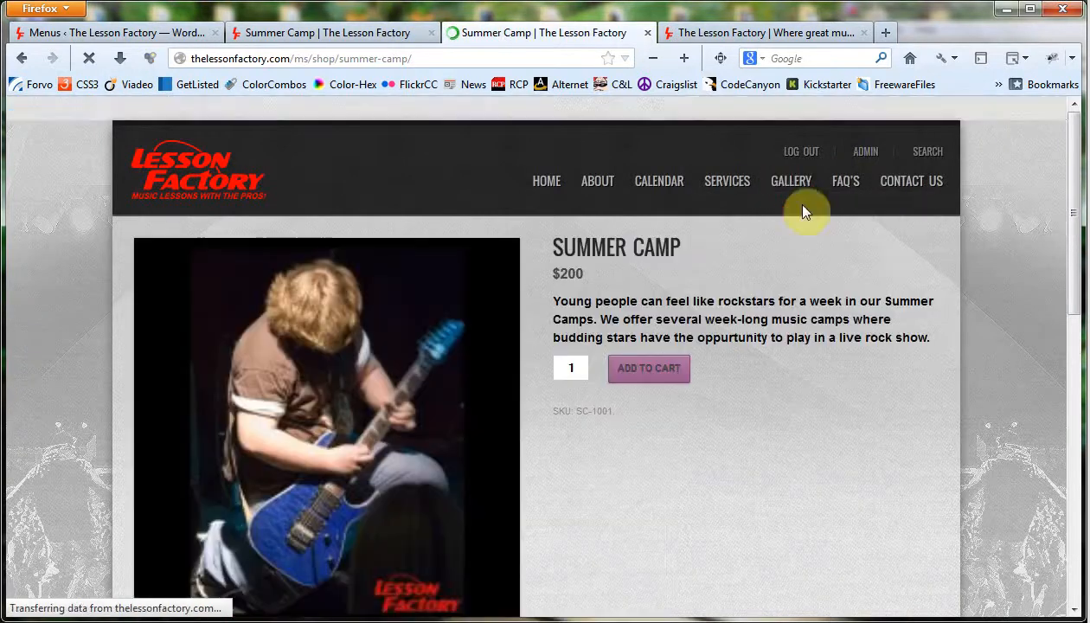
# - Return to the menu editor and review the Products, Categories, Product Categories and Product Tags boxes, collapsing and re-expanding Categories
pyautogui.click(115, 33)
pyautogui.scroll(-10, 510, 294)
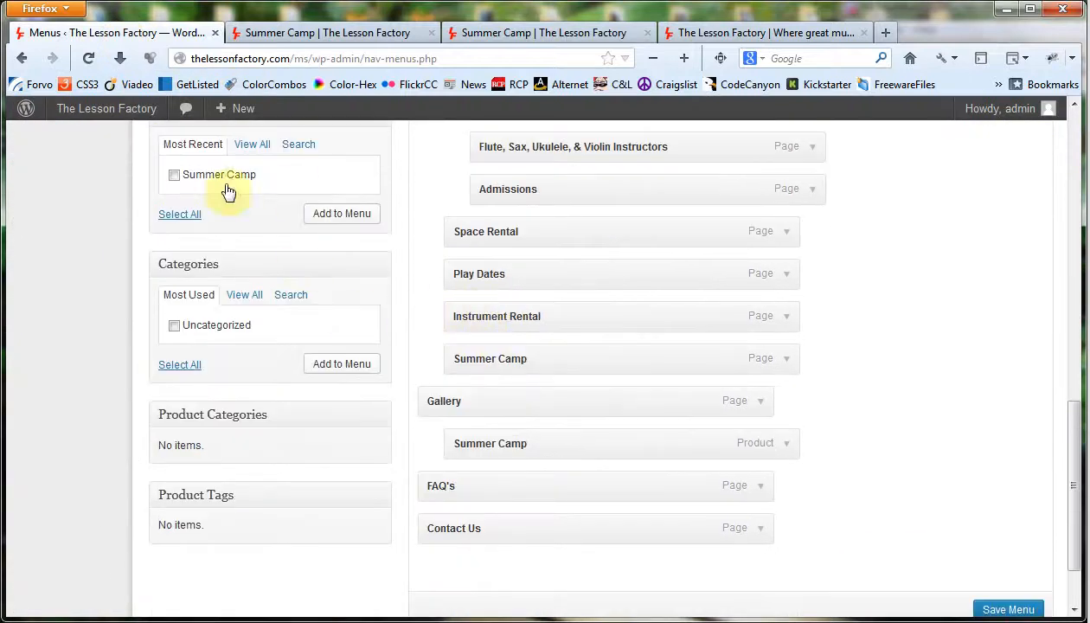
pyautogui.scroll(3, 259, 233)
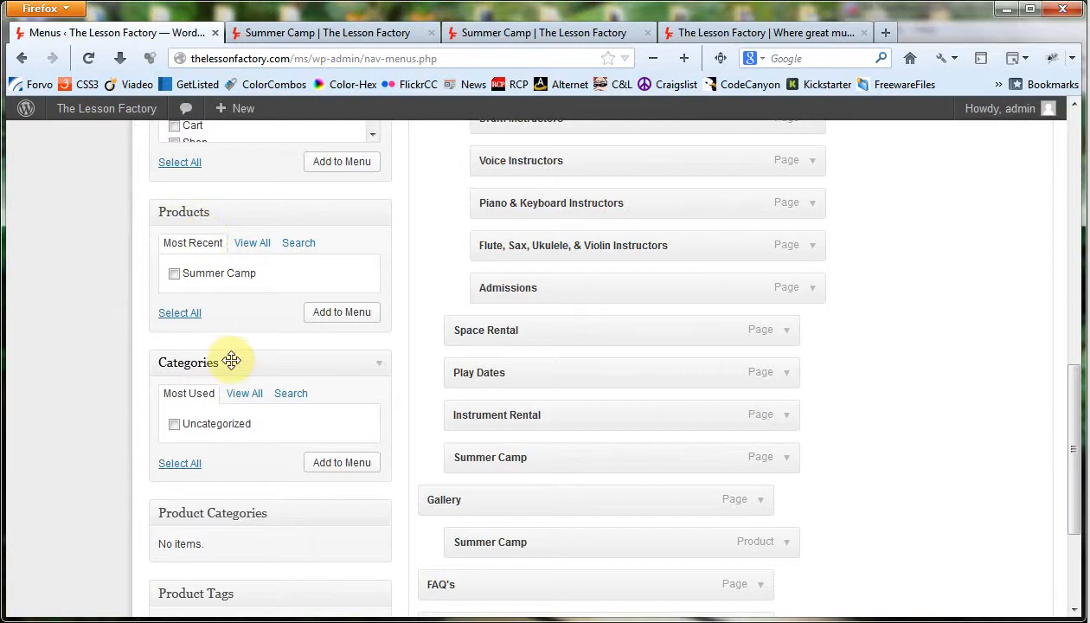
pyautogui.scroll(-4, 231, 362)
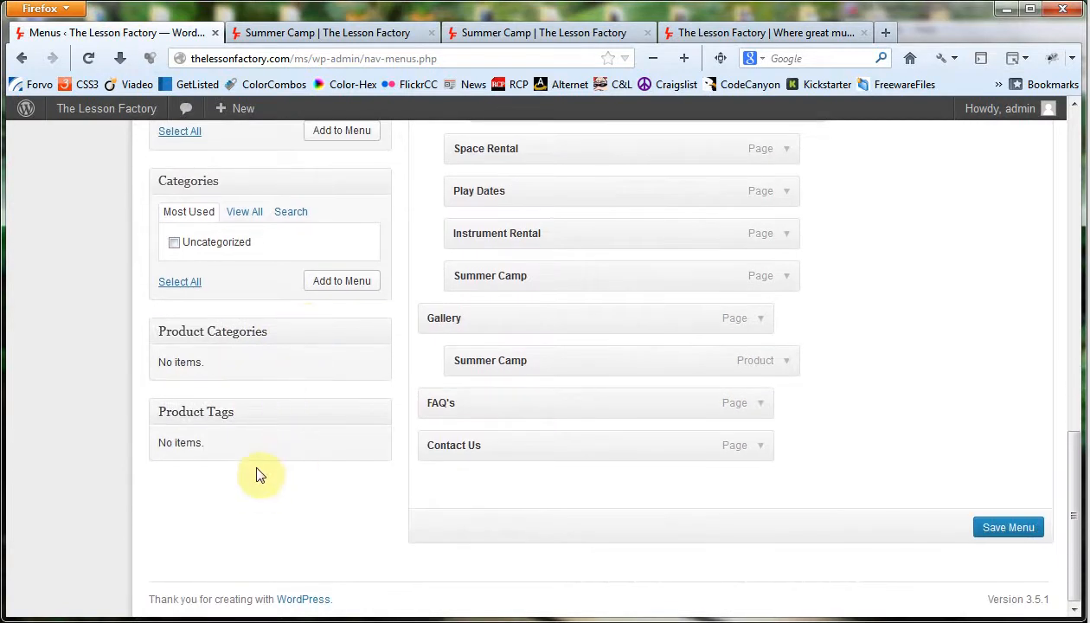
pyautogui.scroll(2, 255, 467)
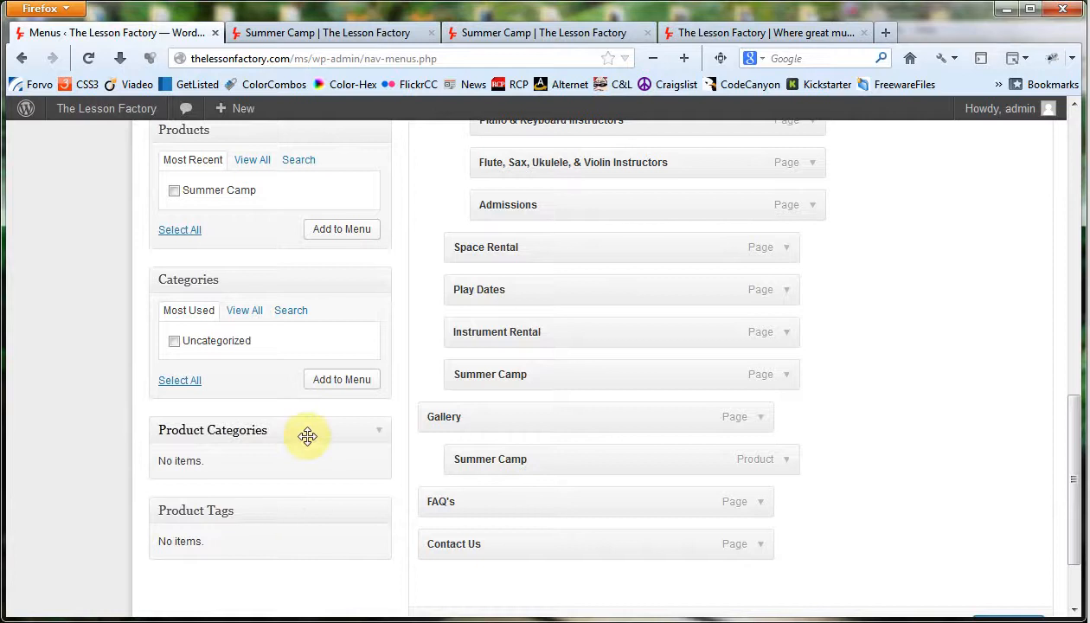
pyautogui.click(297, 279)
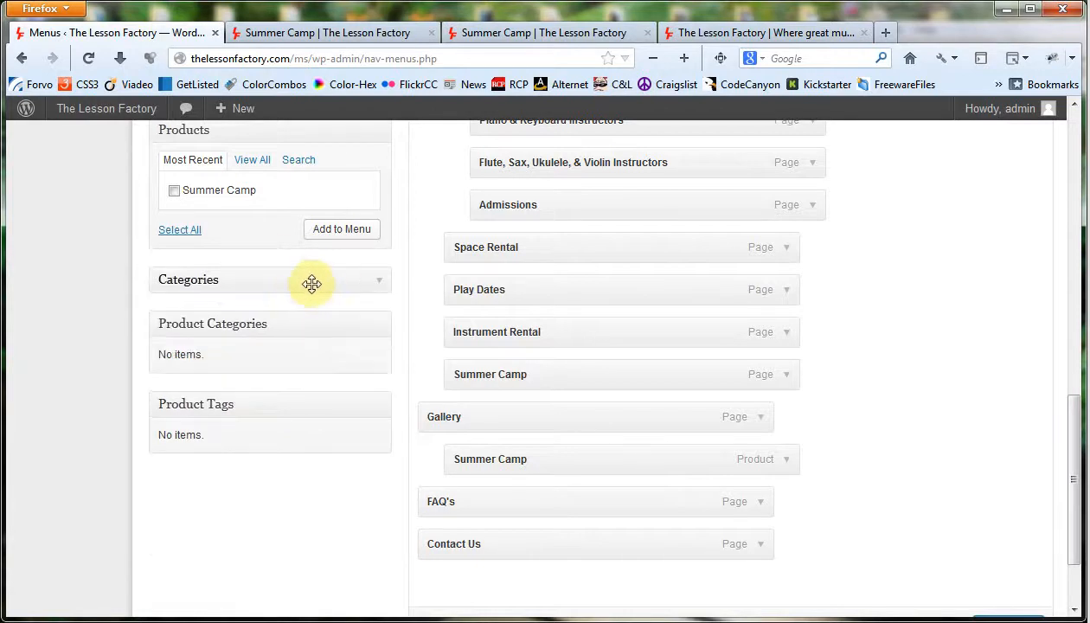
pyautogui.click(309, 280)
# - Review all the sources for menu items once more, from Custom Links and Pages to Product Tags, and return to the Menus page heading
pyautogui.scroll(3, 317, 225)
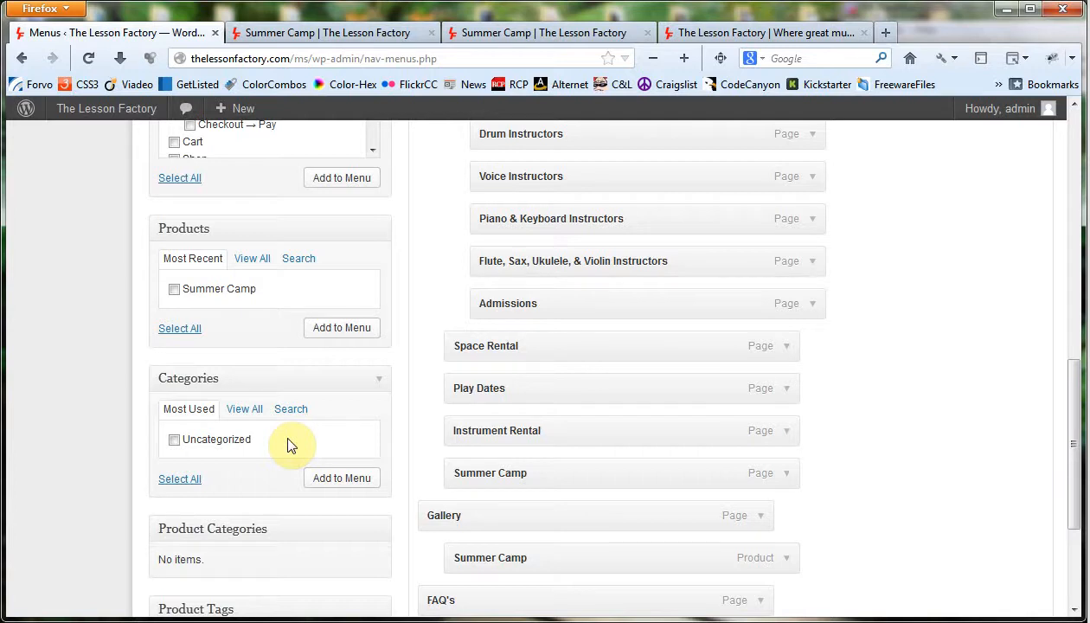
pyautogui.scroll(8, 290, 445)
pyautogui.scroll(-2, 402, 377)
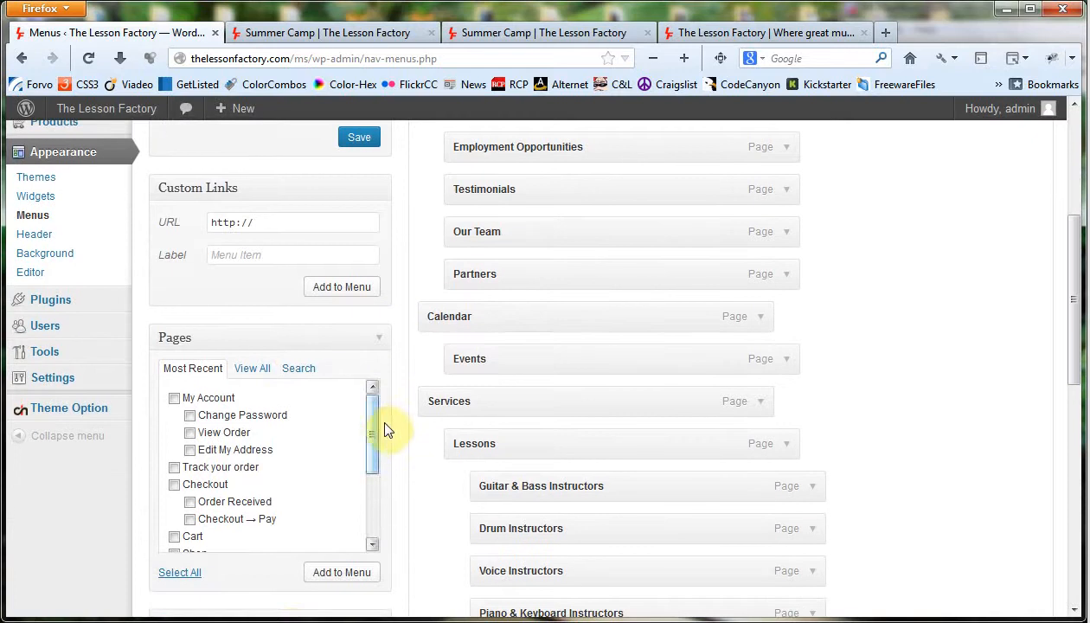
pyautogui.moveTo(377, 438); pyautogui.dragTo(378, 403)
pyautogui.scroll(-5, 400, 415)
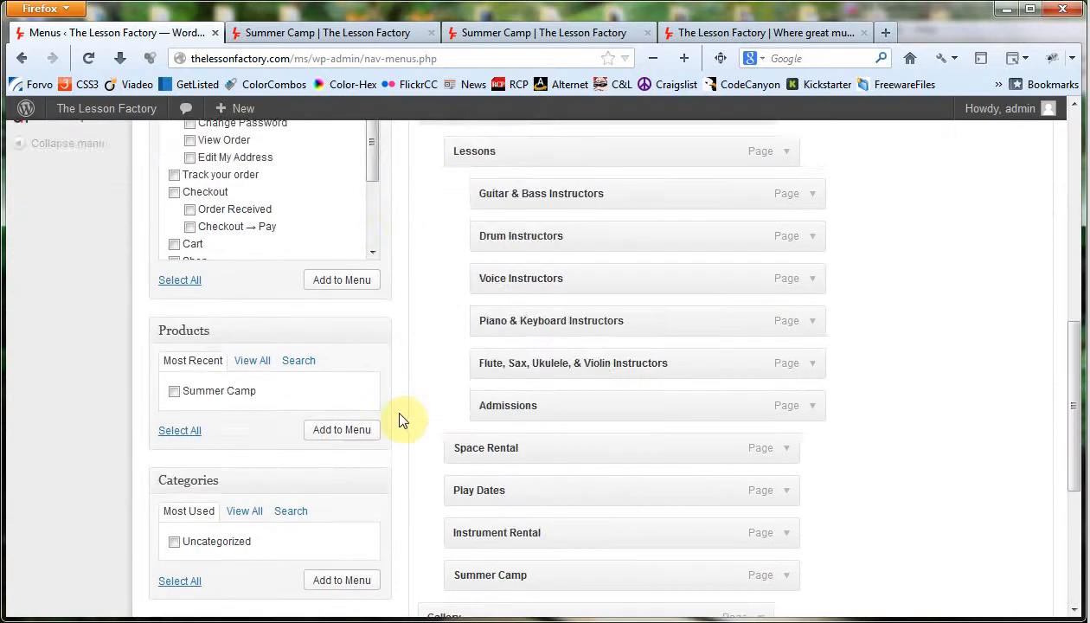
pyautogui.scroll(-3, 162, 438)
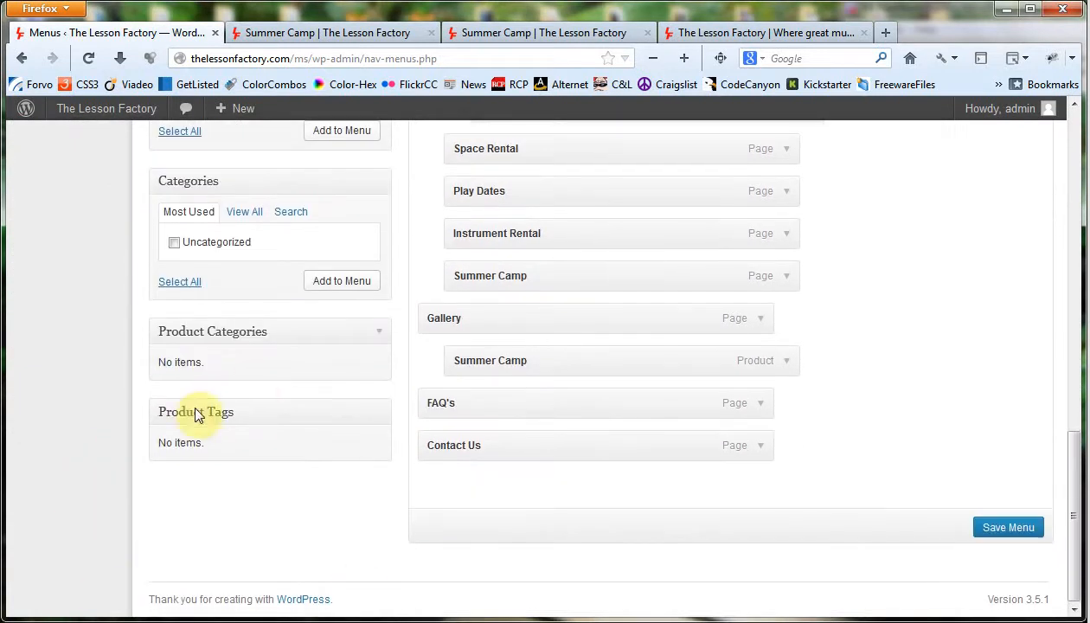
pyautogui.scroll(10, 268, 440)
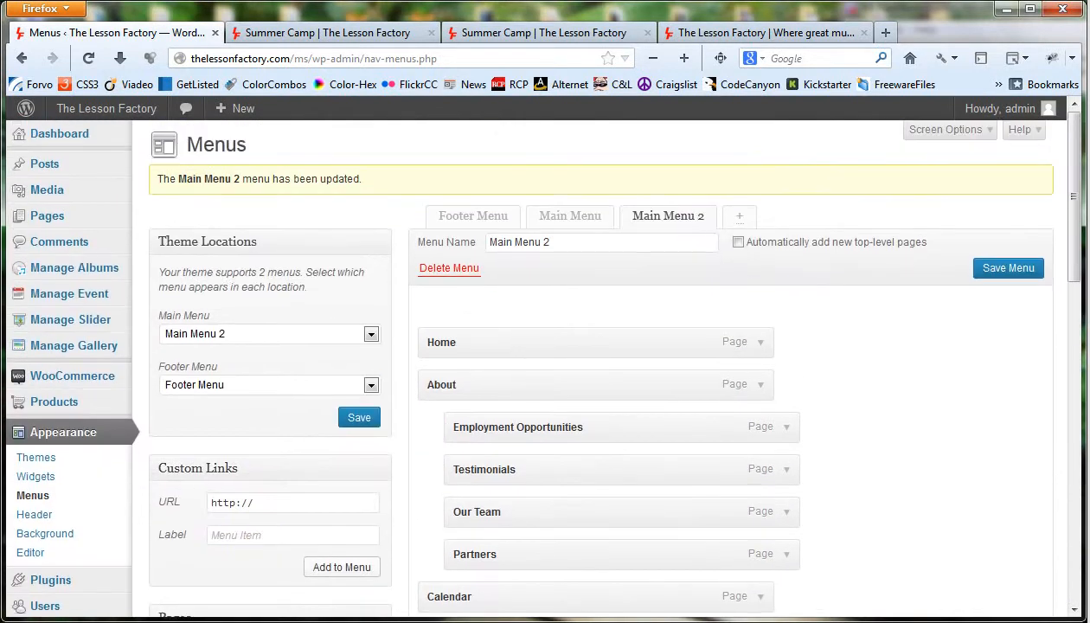
pyautogui.hotkey('alt', 'Tab')
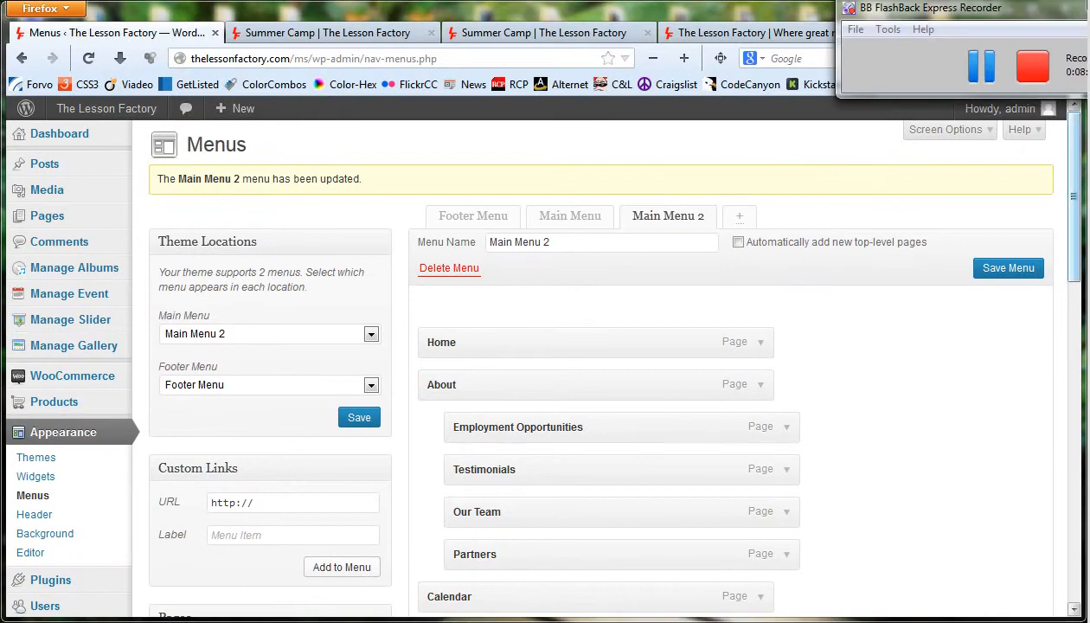